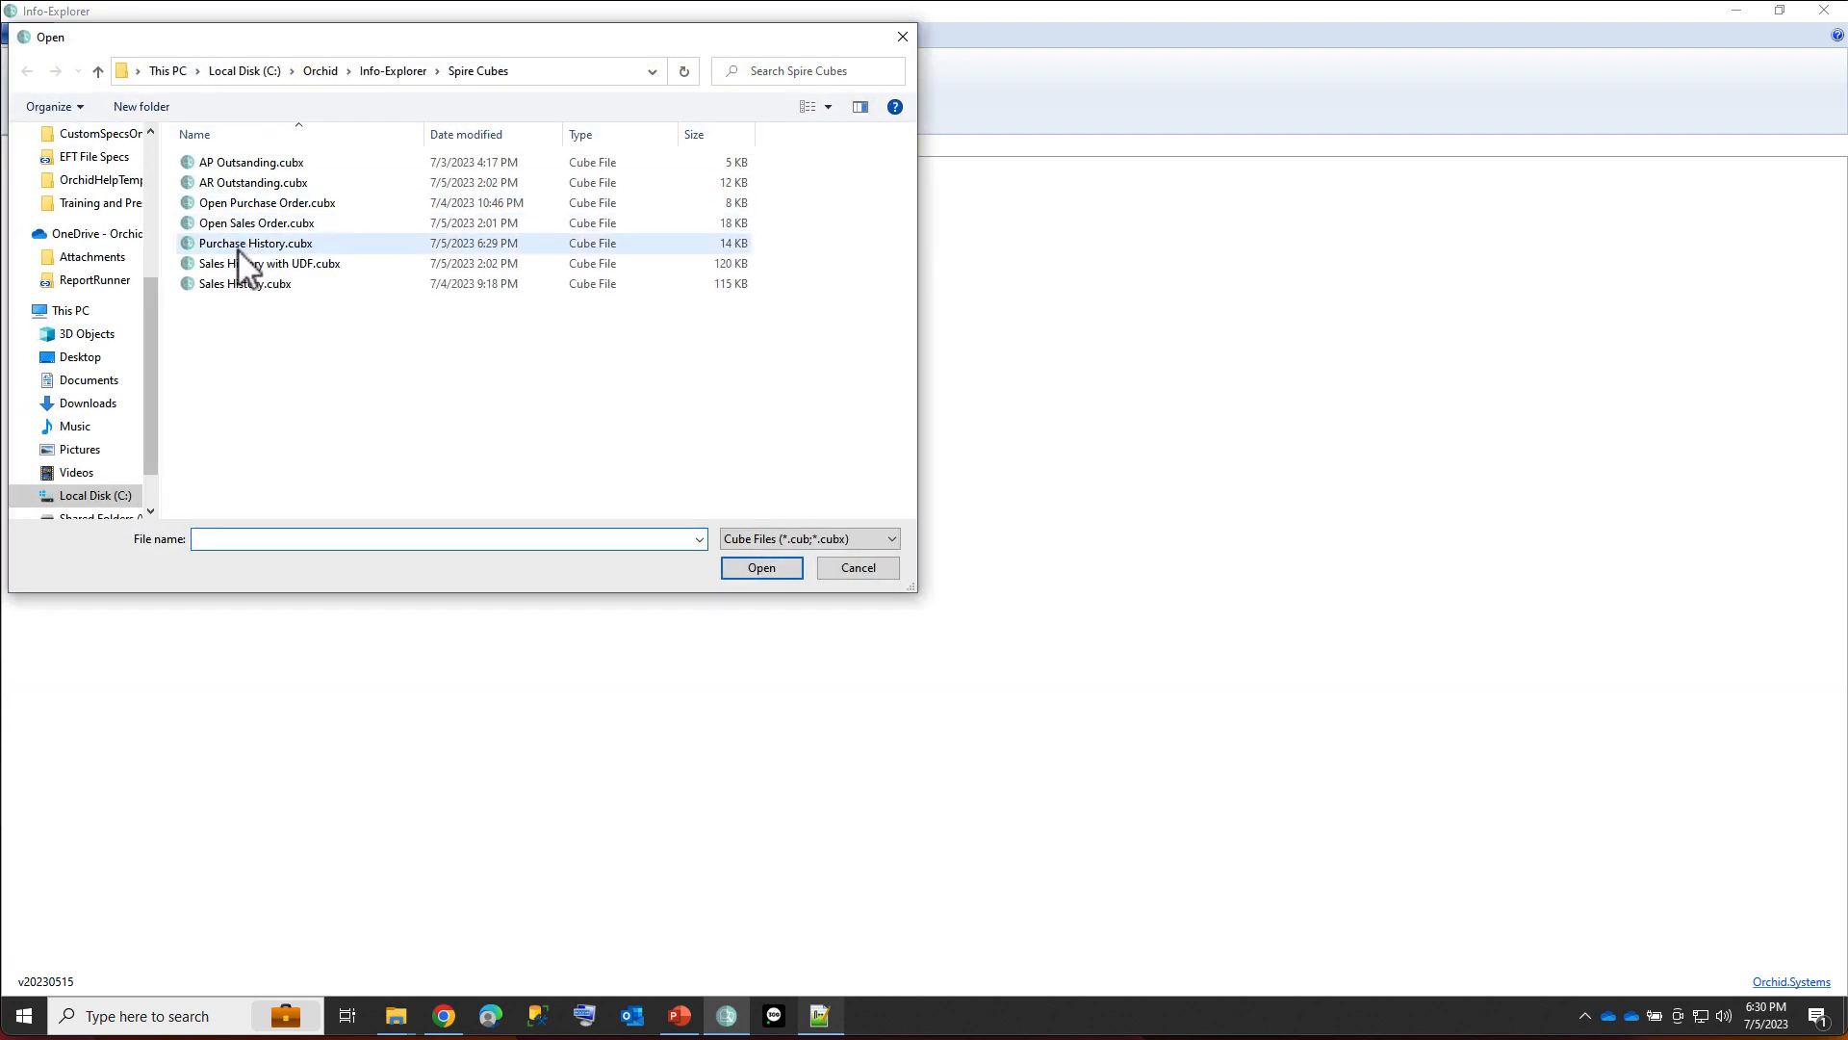
Open the Purchase History.cubx cube and expand the EQUIP product code in the dashboard's PO Detail by Item grid.
double_click(237, 250)
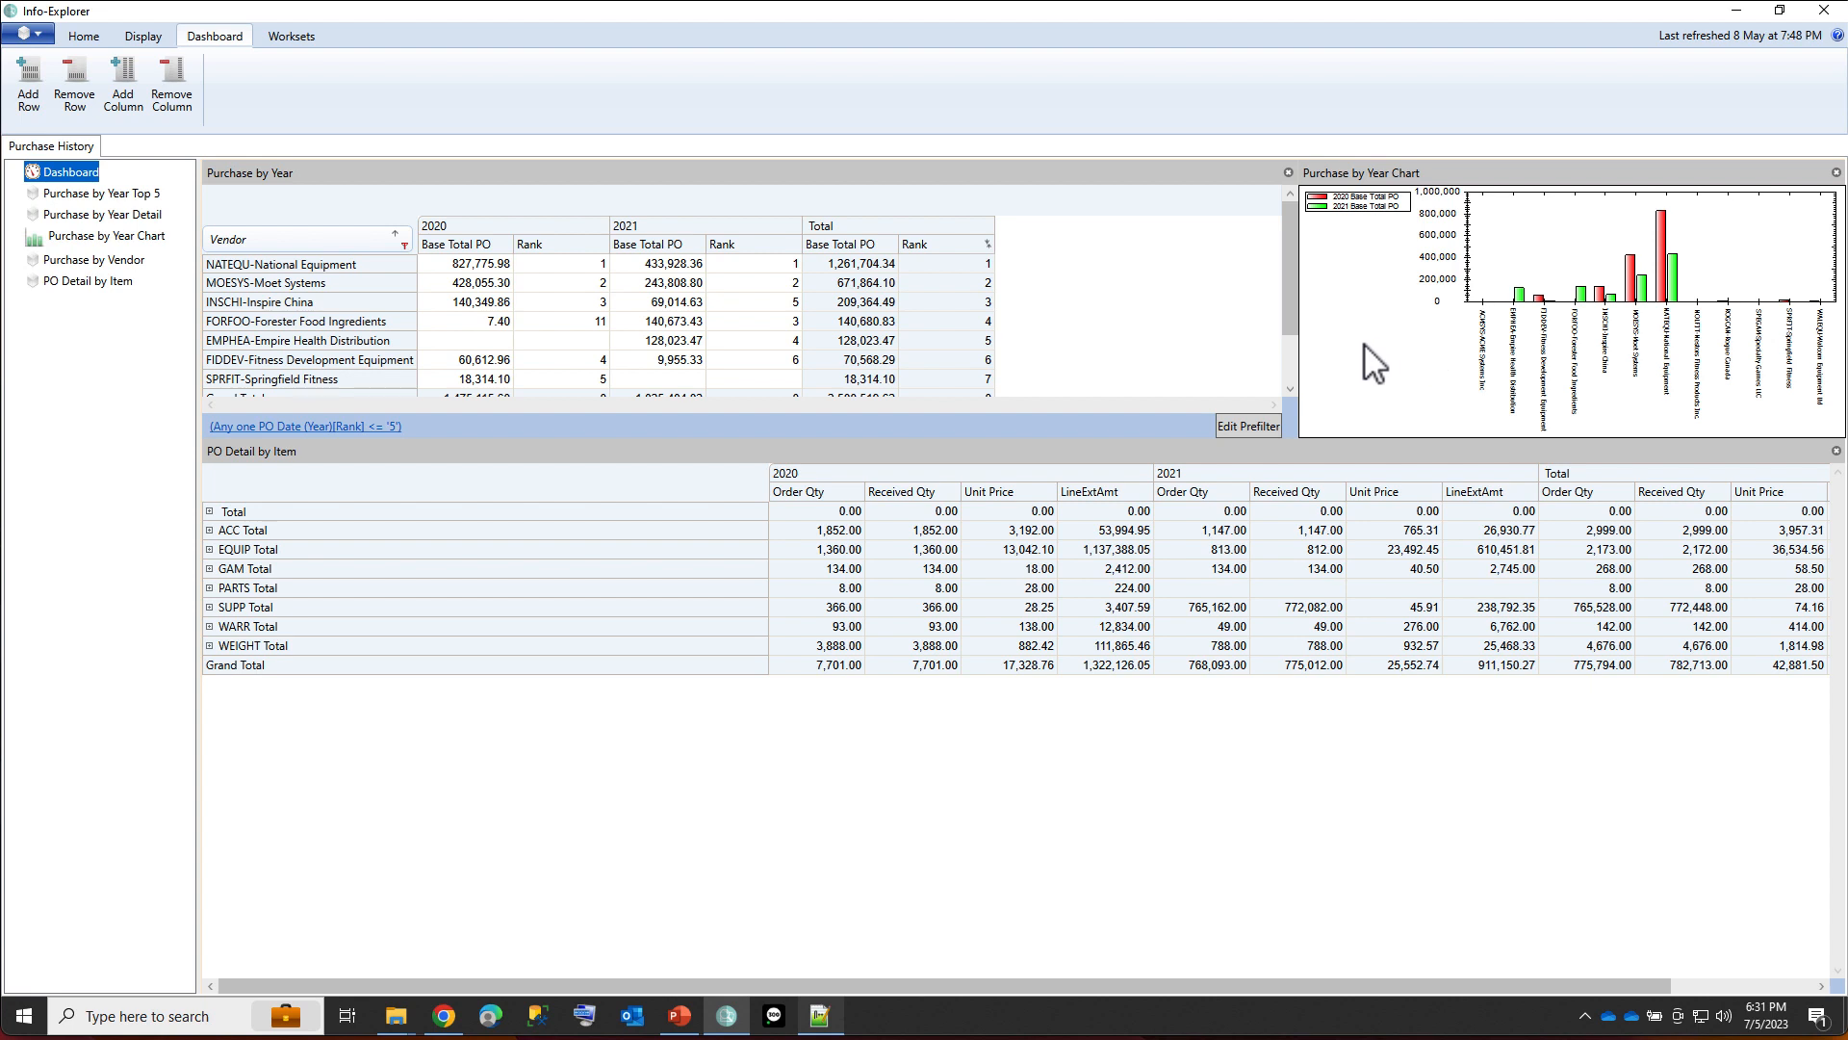
left_click(208, 549)
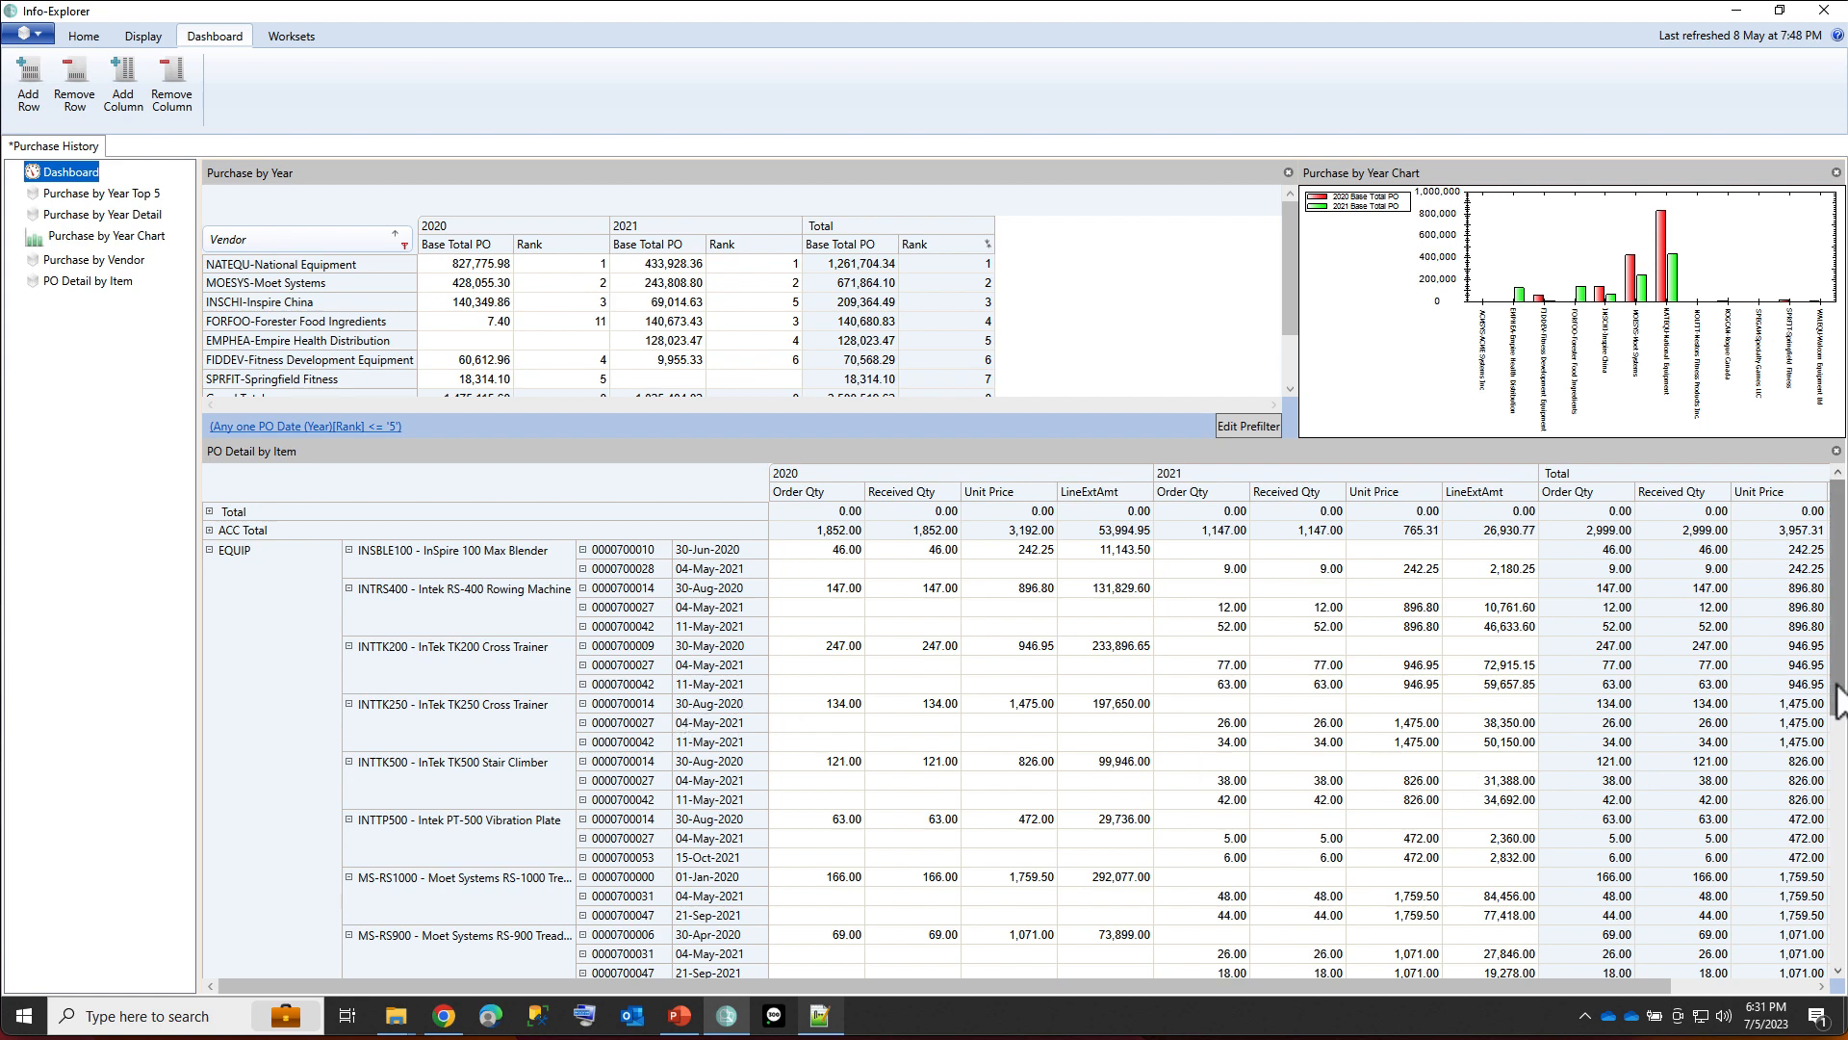
left_click_drag(1836, 682, 1846, 932)
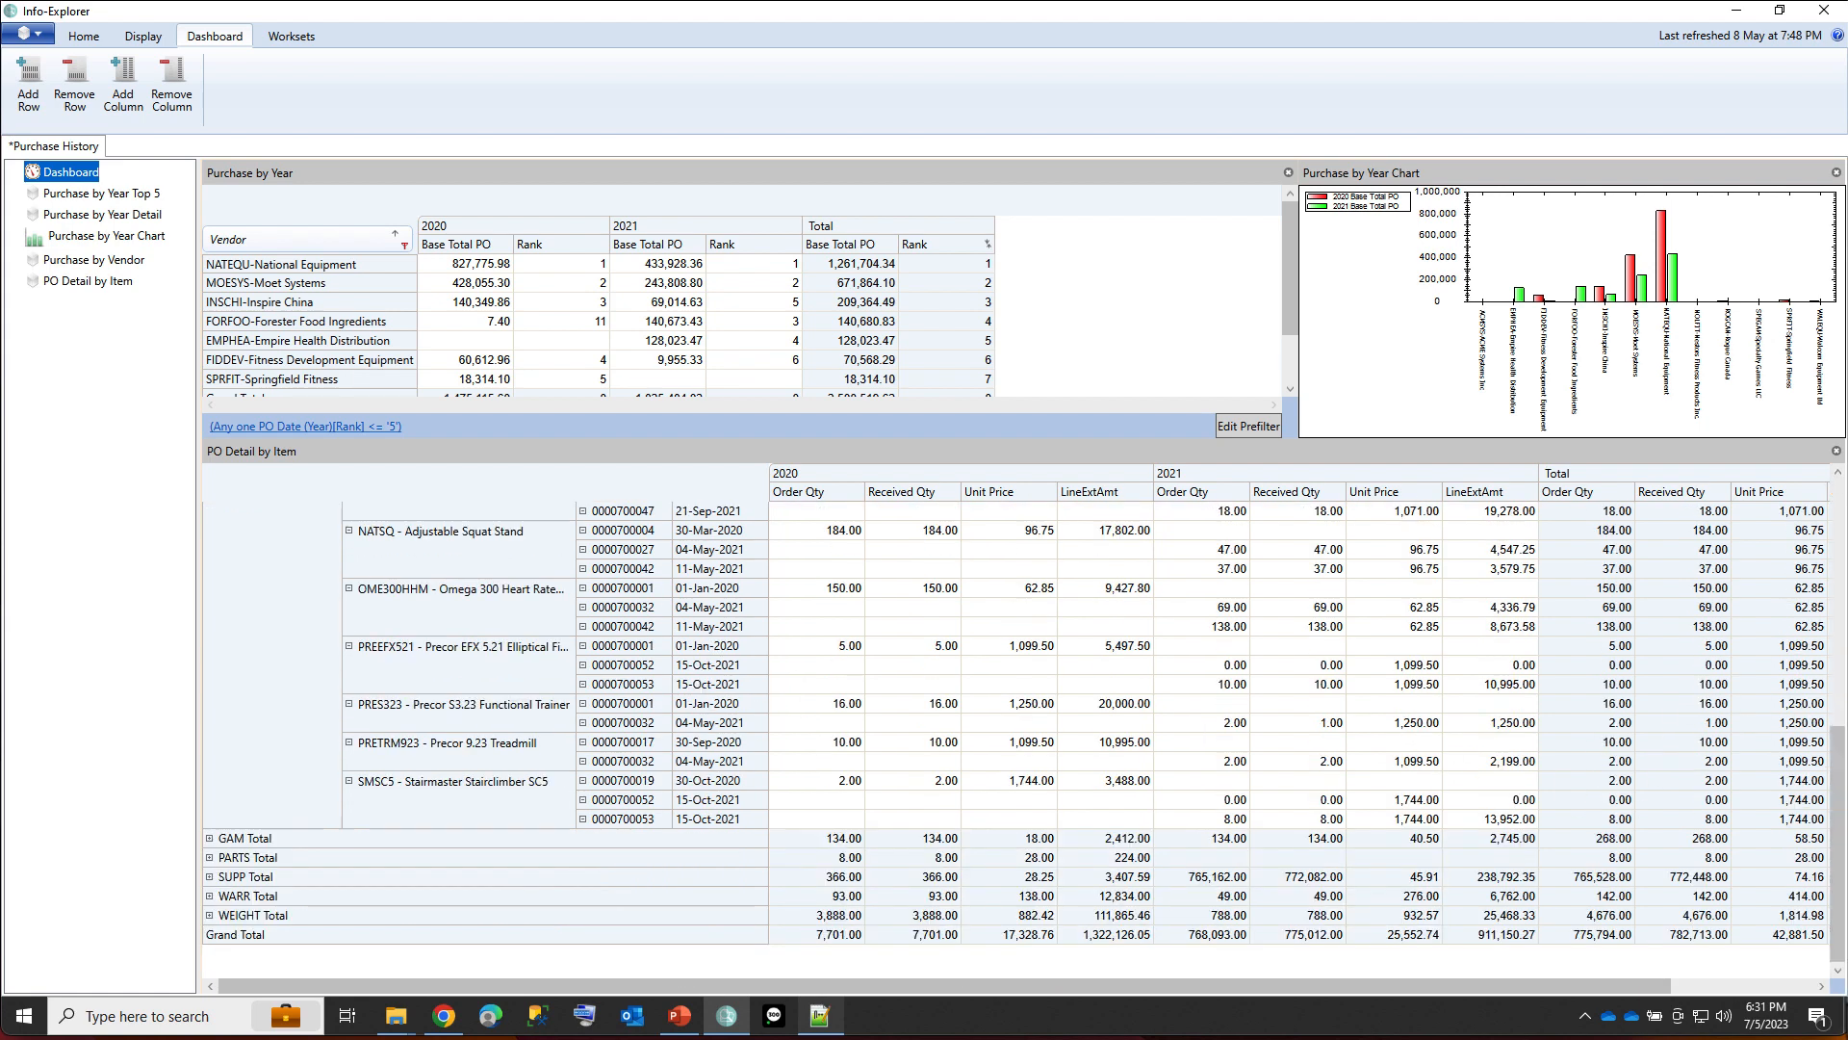
Drill down into the 2020 LineExtAmt of the WARR total to view its source records, and close the data window.
right_click(1109, 897)
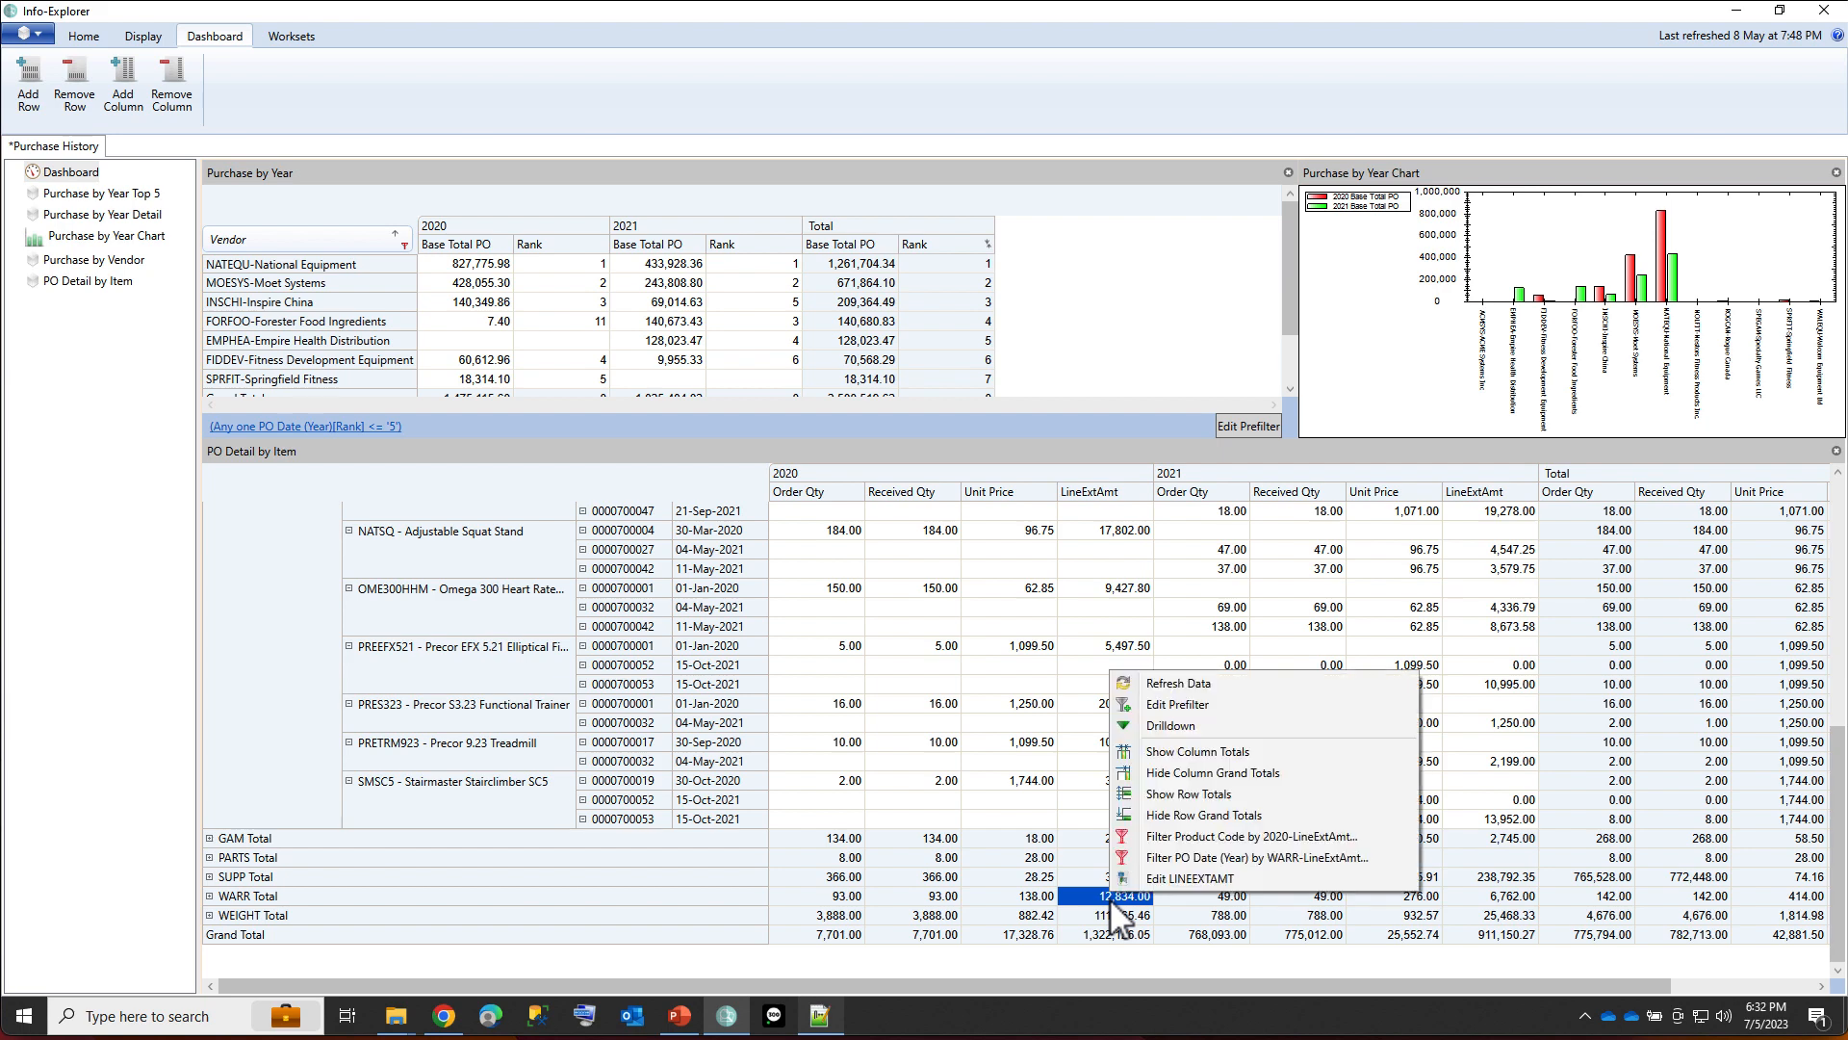
left_click(1163, 725)
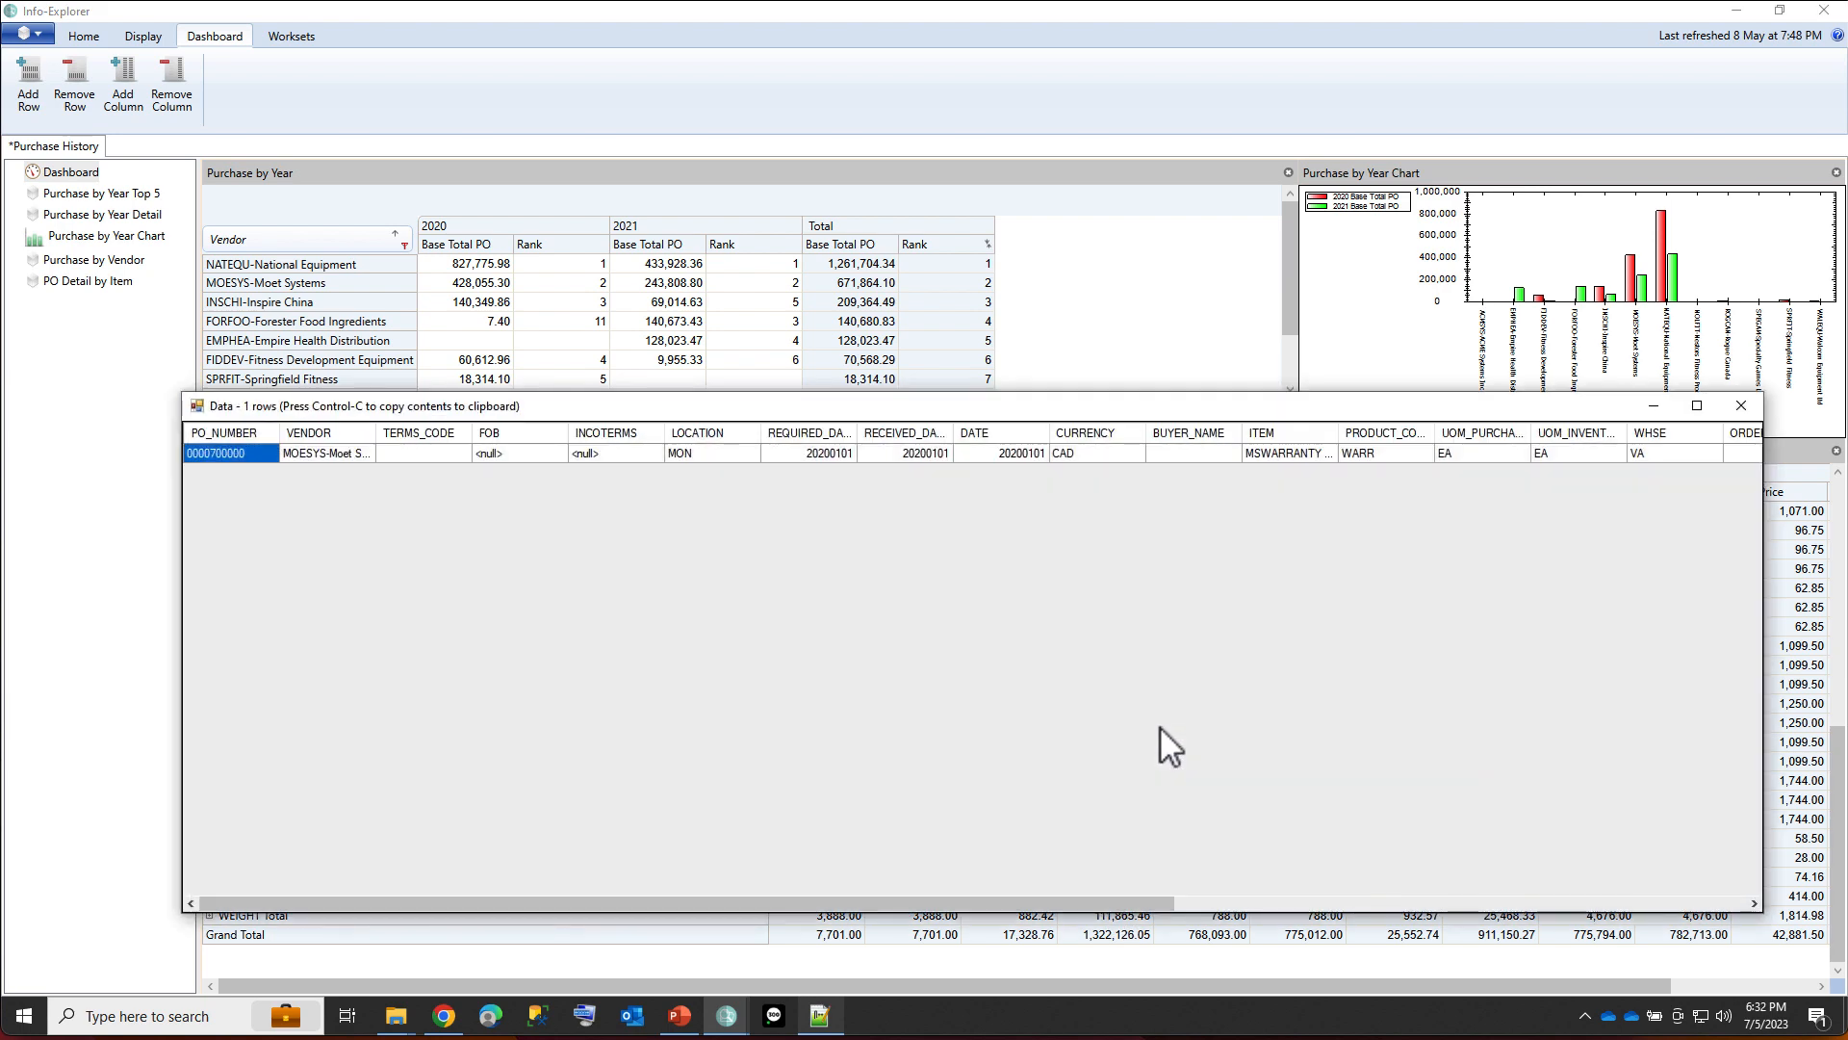
left_click(1742, 404)
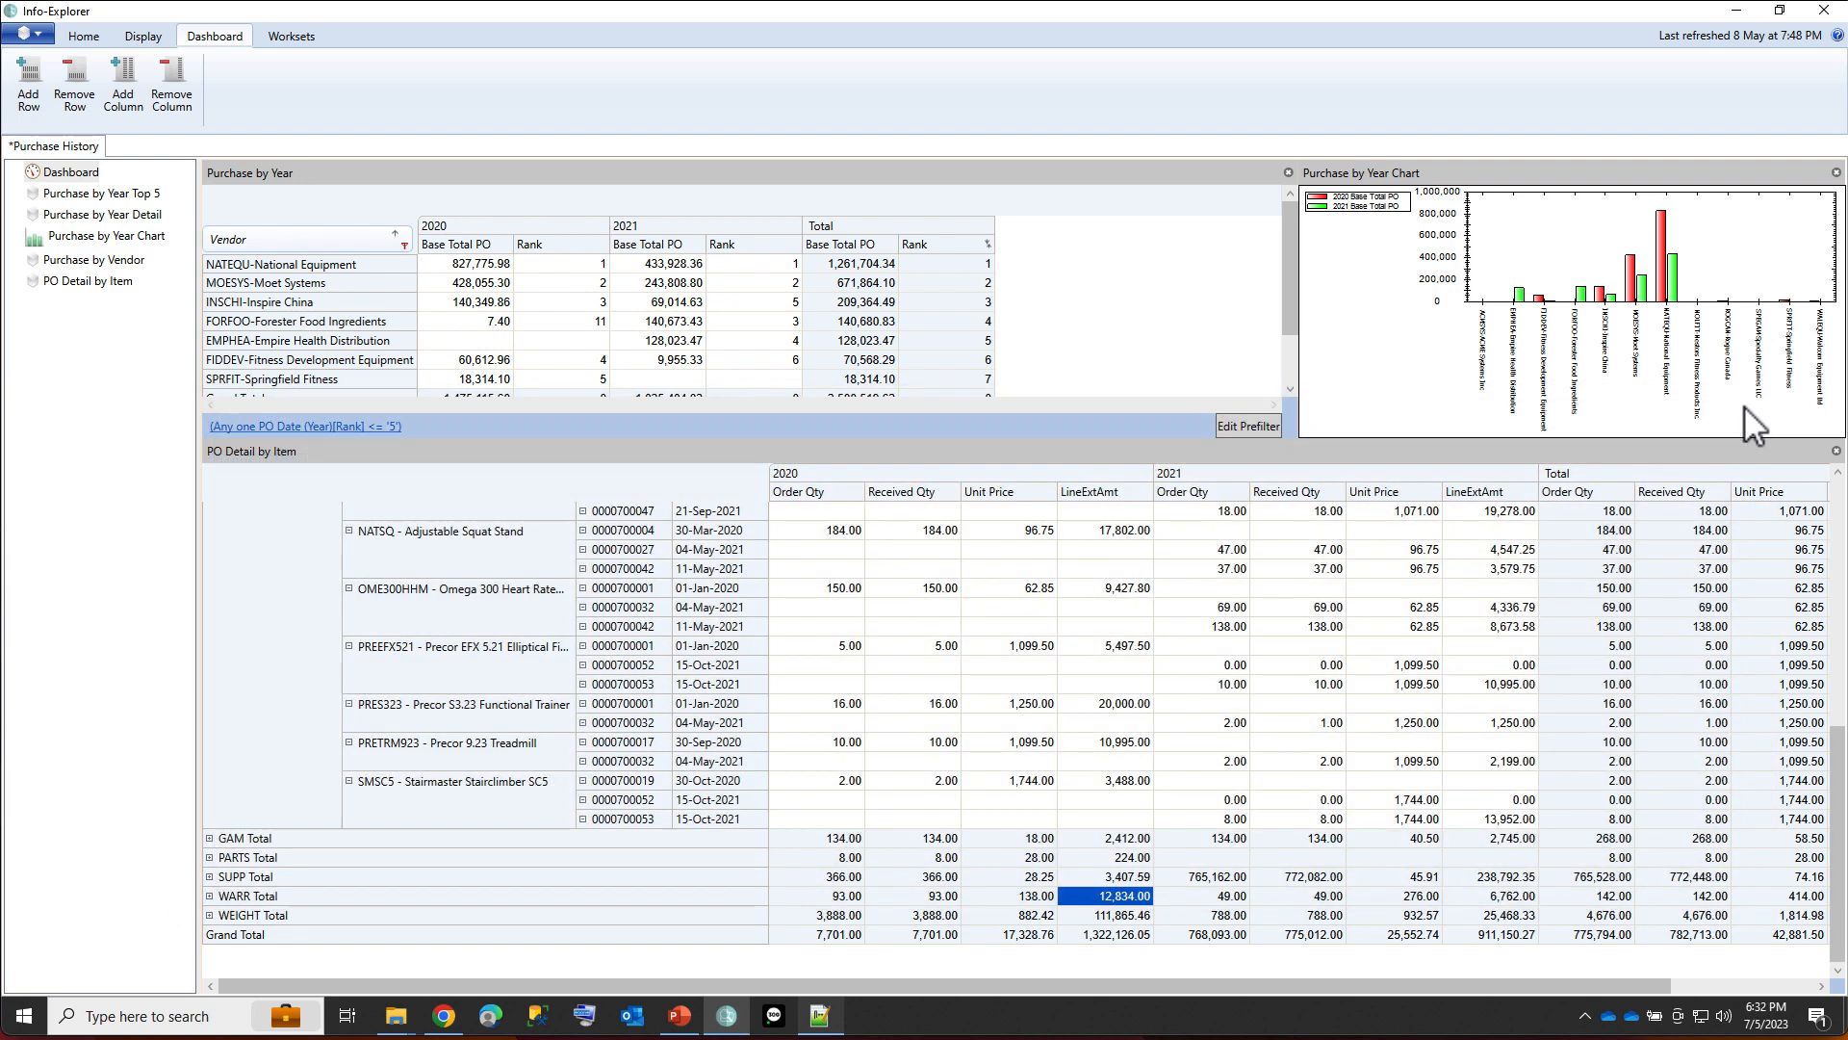
Collapse item SMSC5 and drill down into its overall Unit Price total to view the underlying purchase records.
scroll(1166, 505, "up", 1)
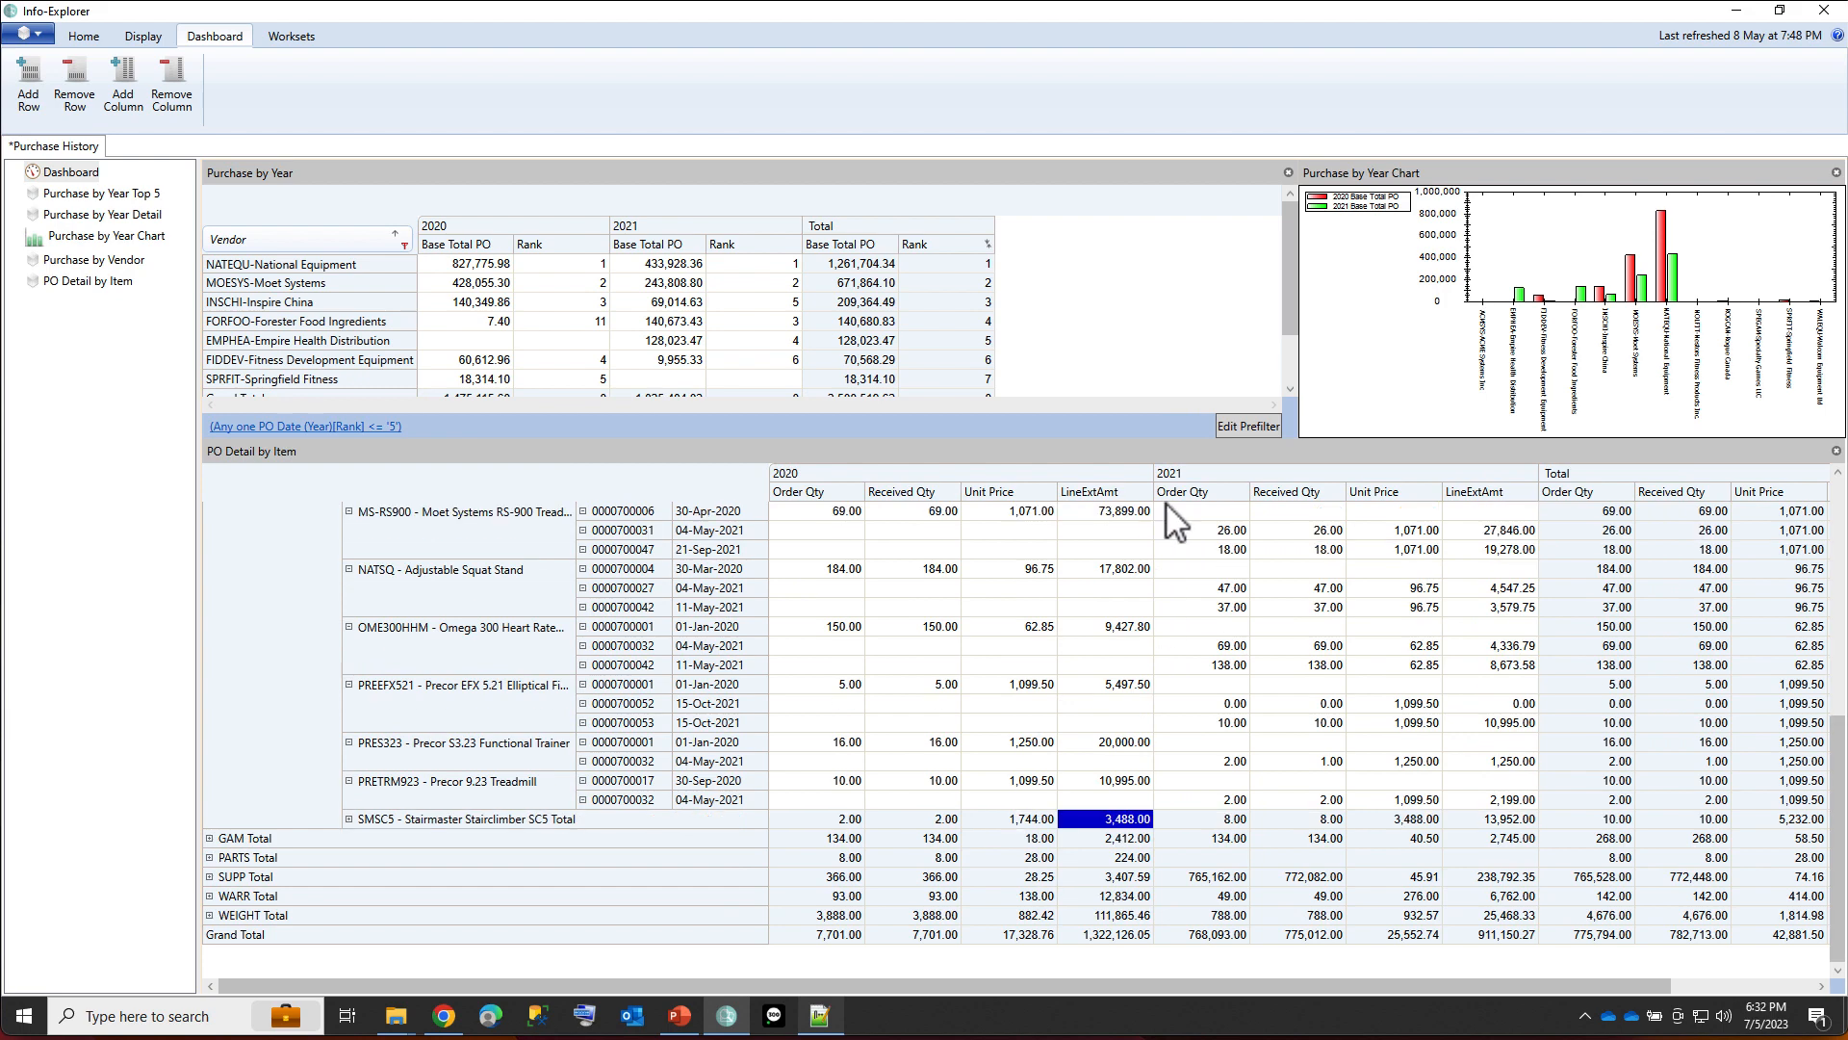
left_click(1777, 818)
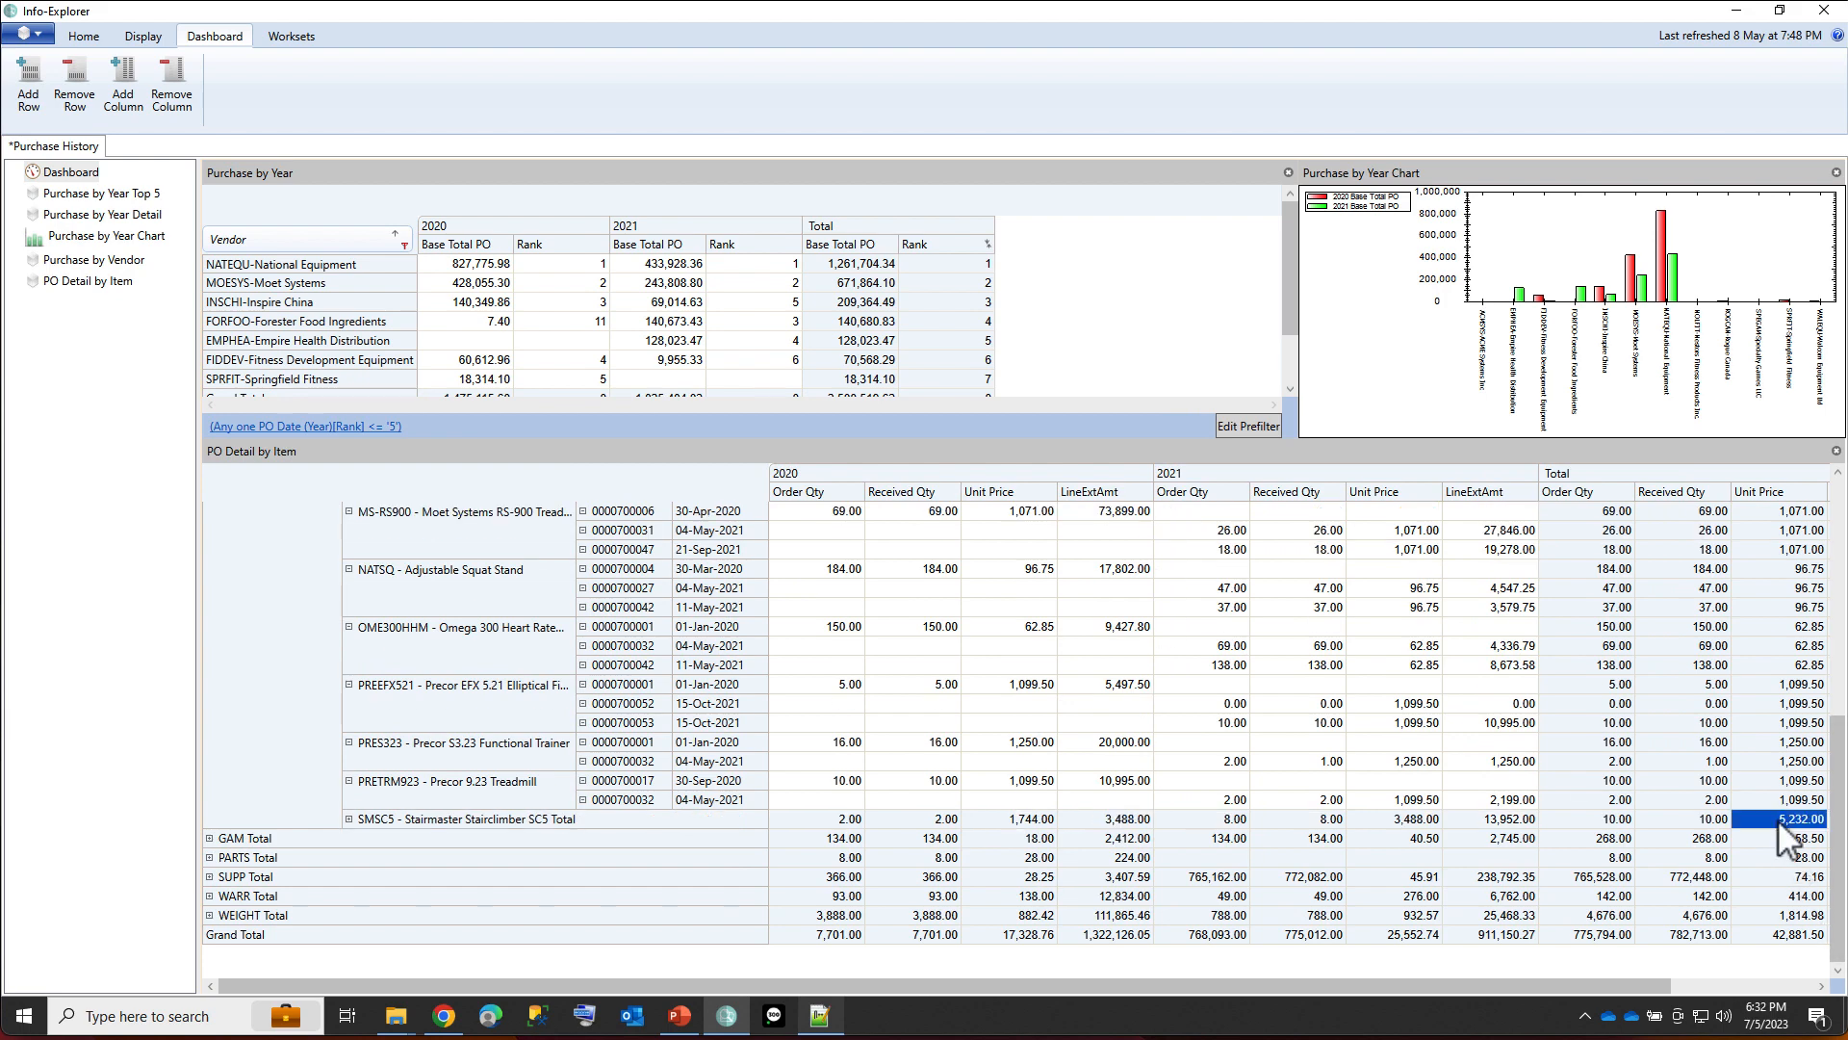
right_click(1779, 825)
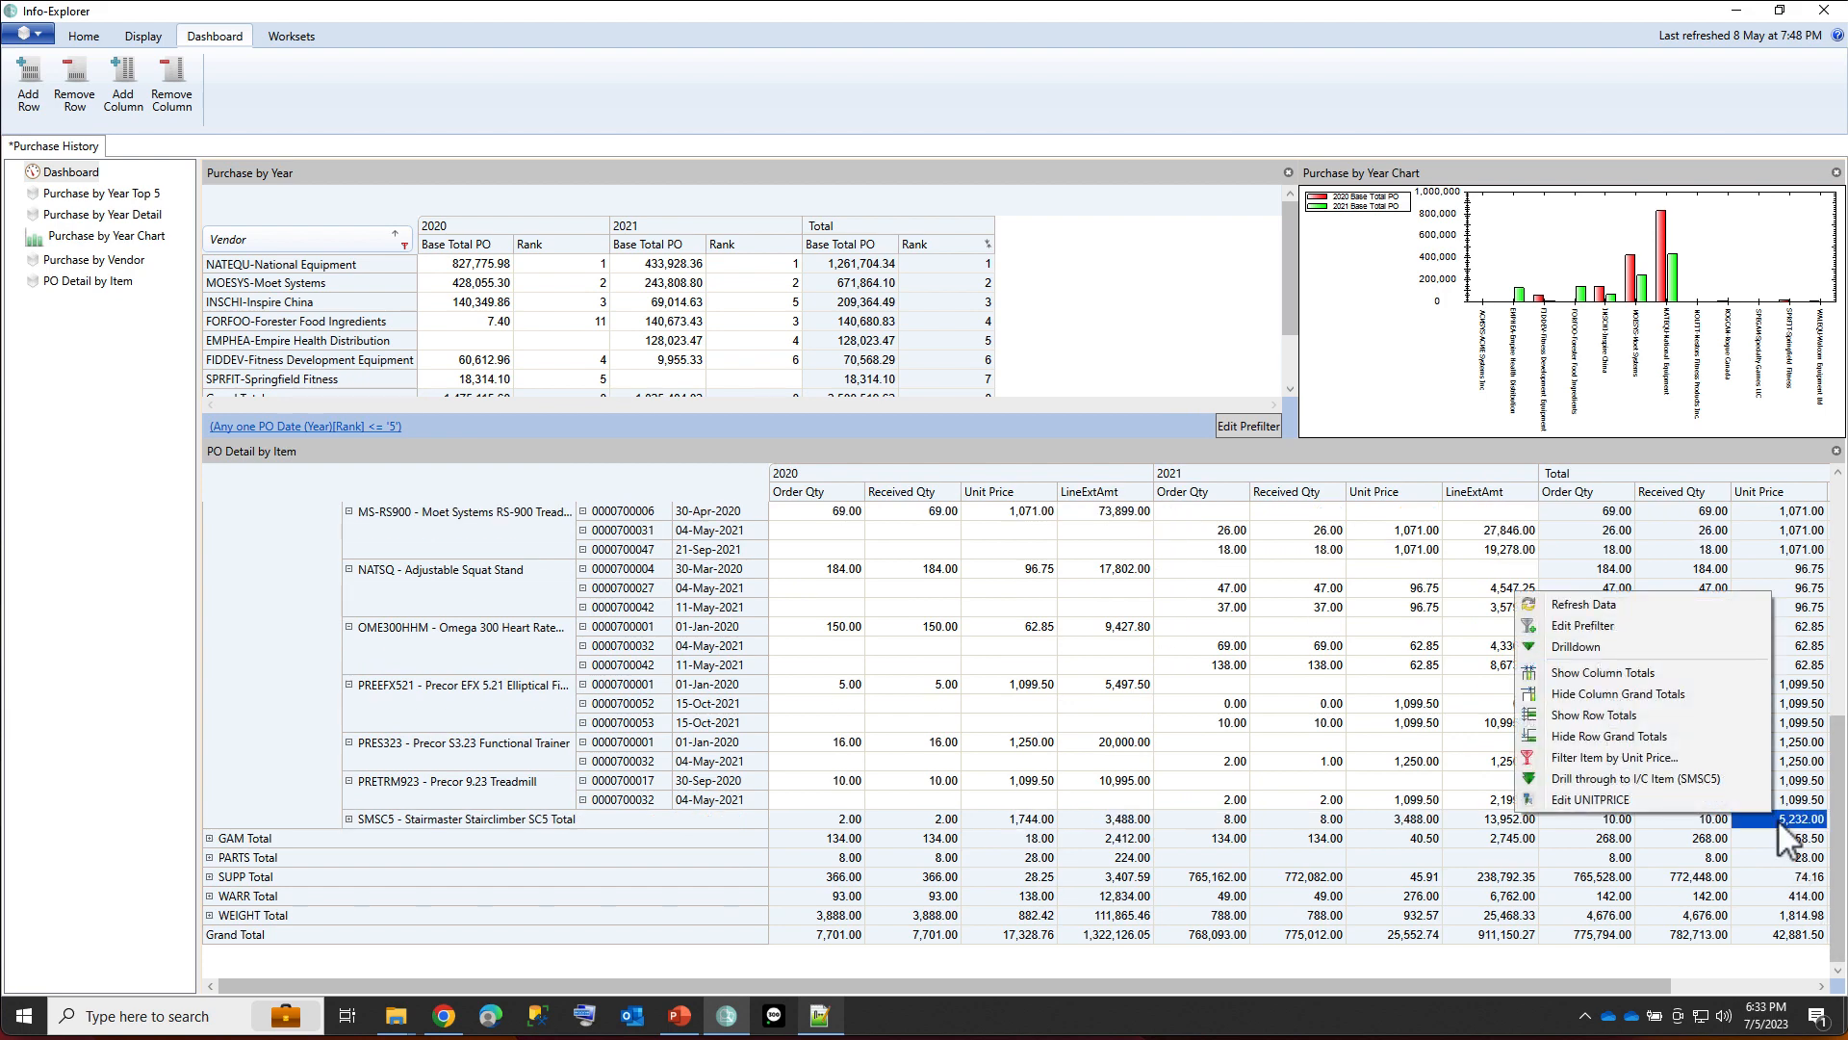
left_click(1595, 647)
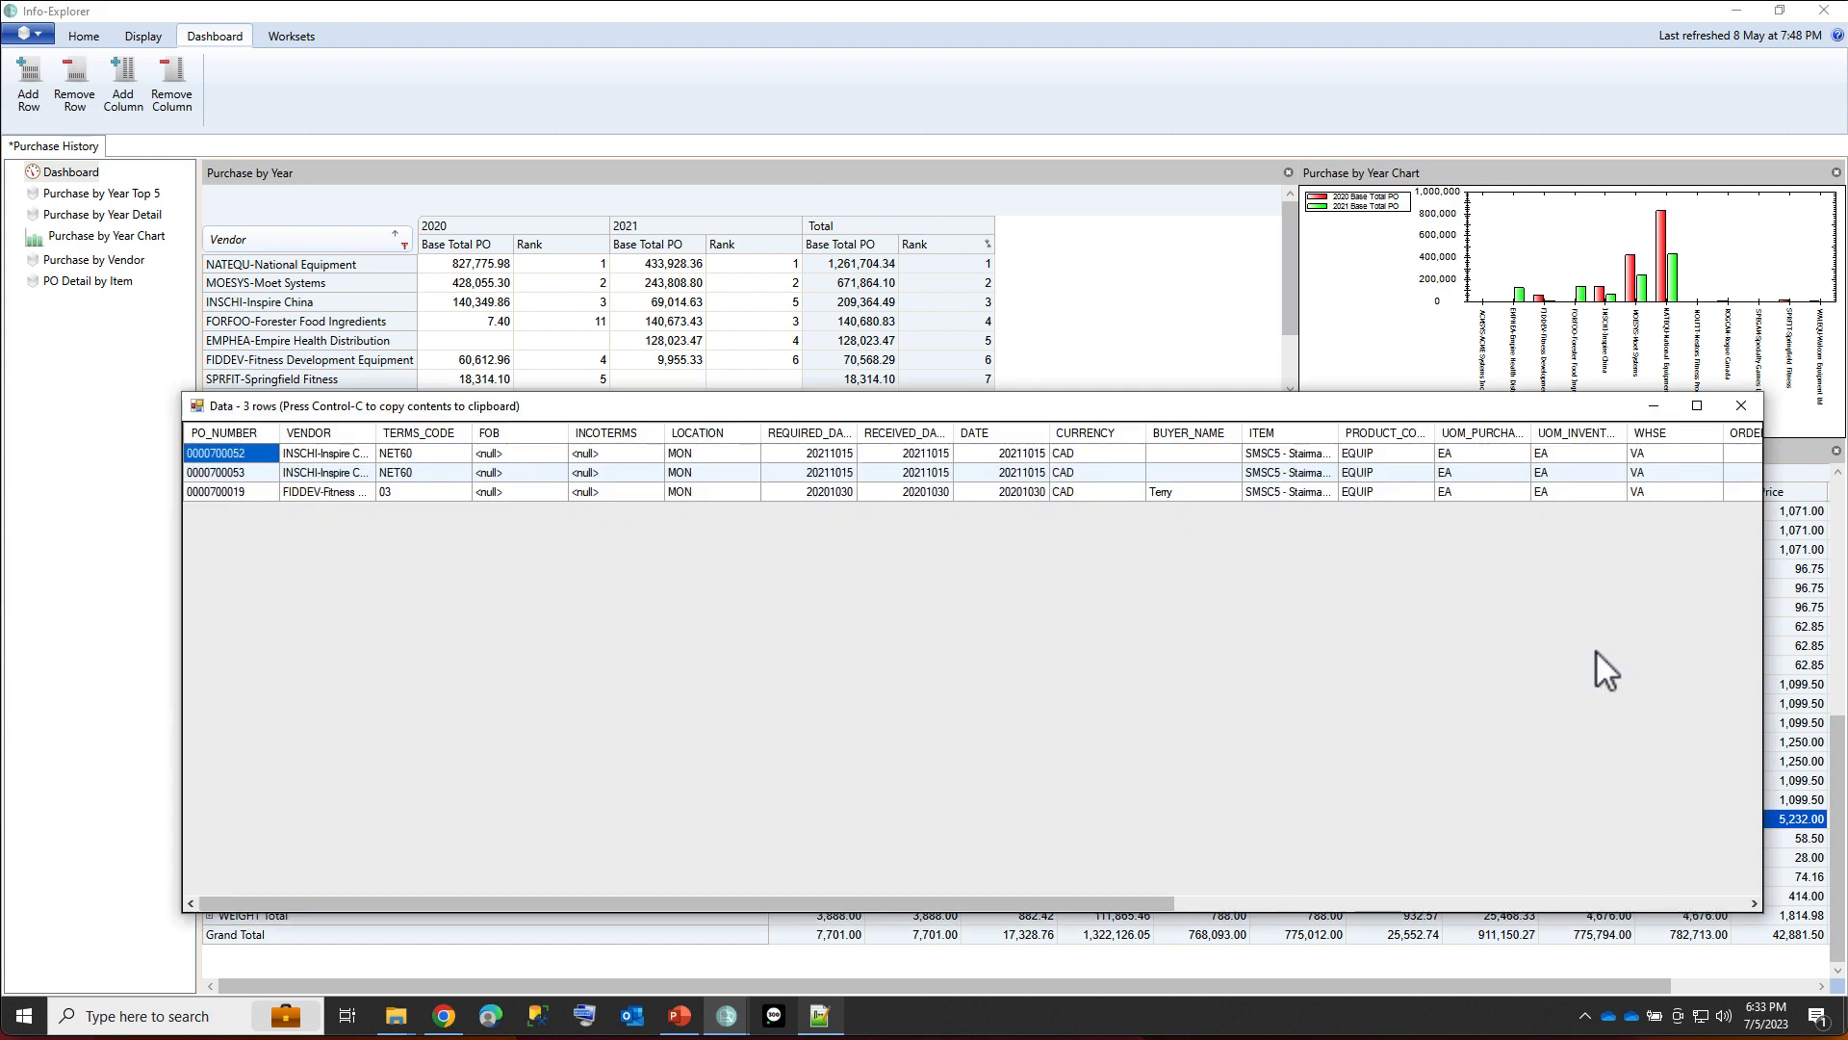
left_click(1741, 406)
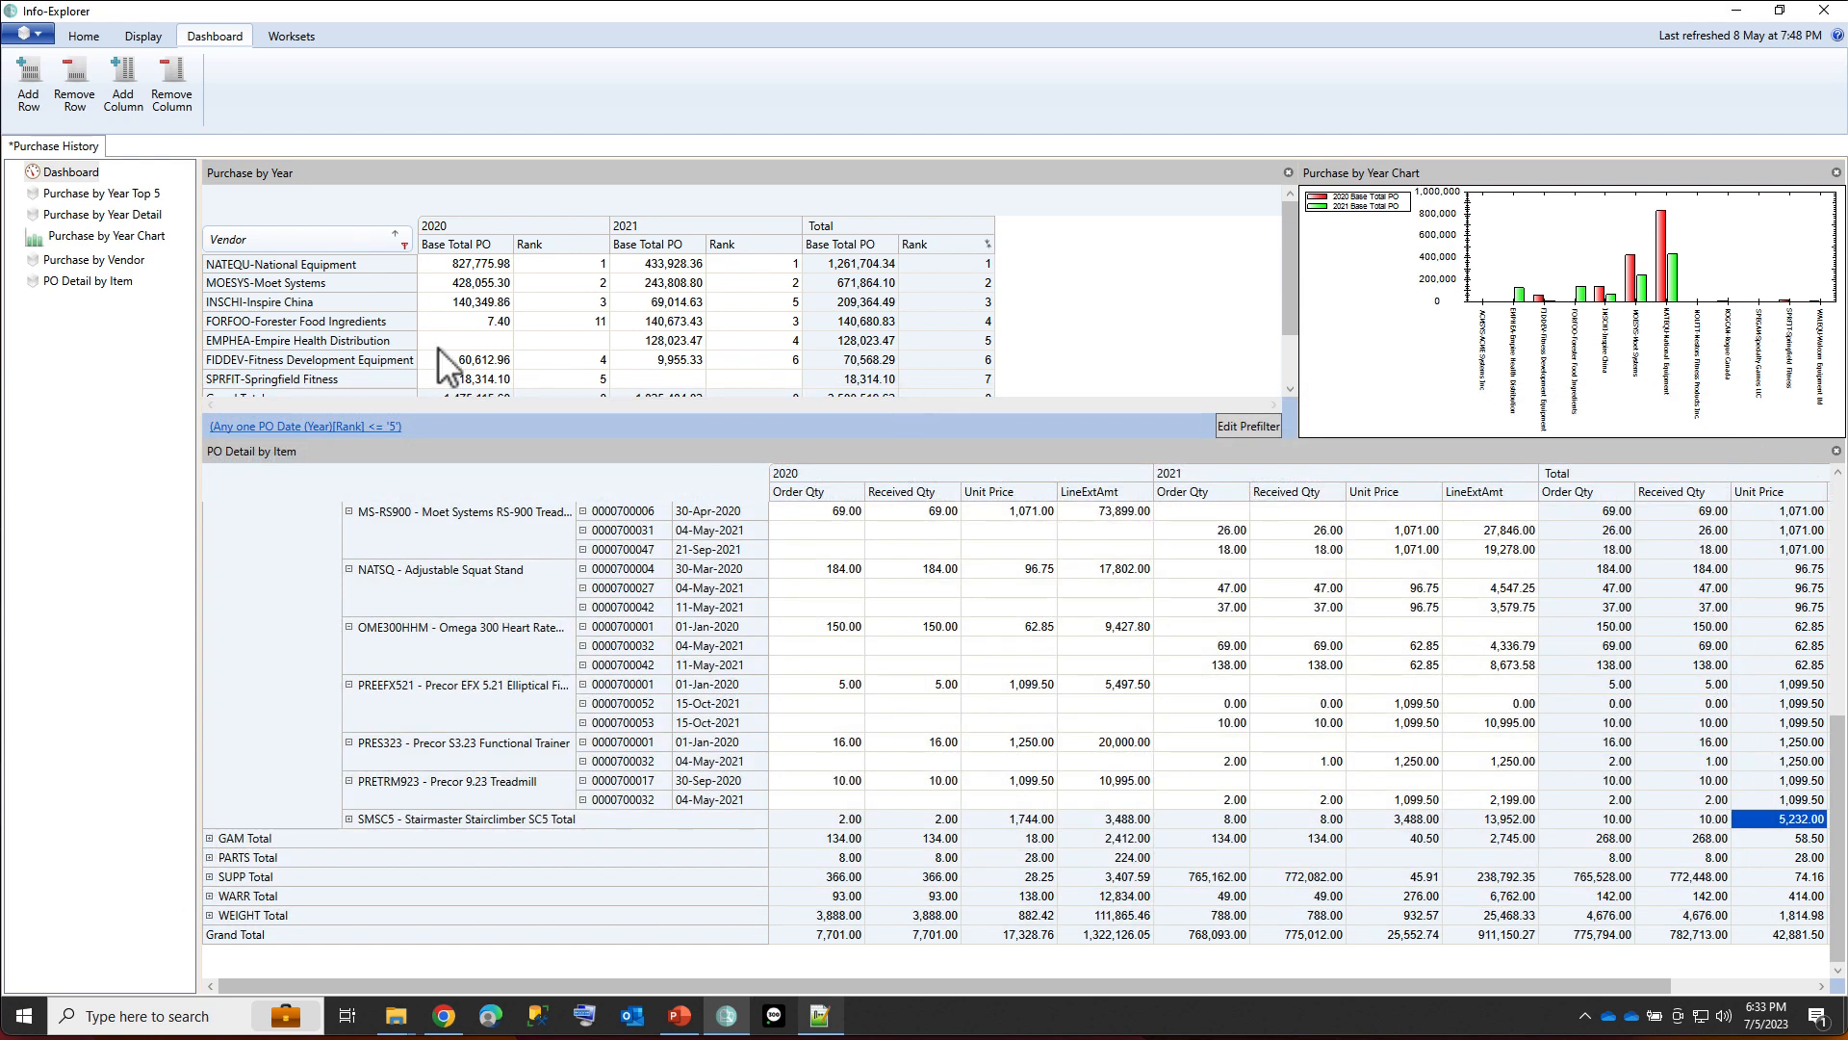
Copy the Purchase by Year Detail view and rename the copy as Purchase Detail new vendor.
left_click(91, 217)
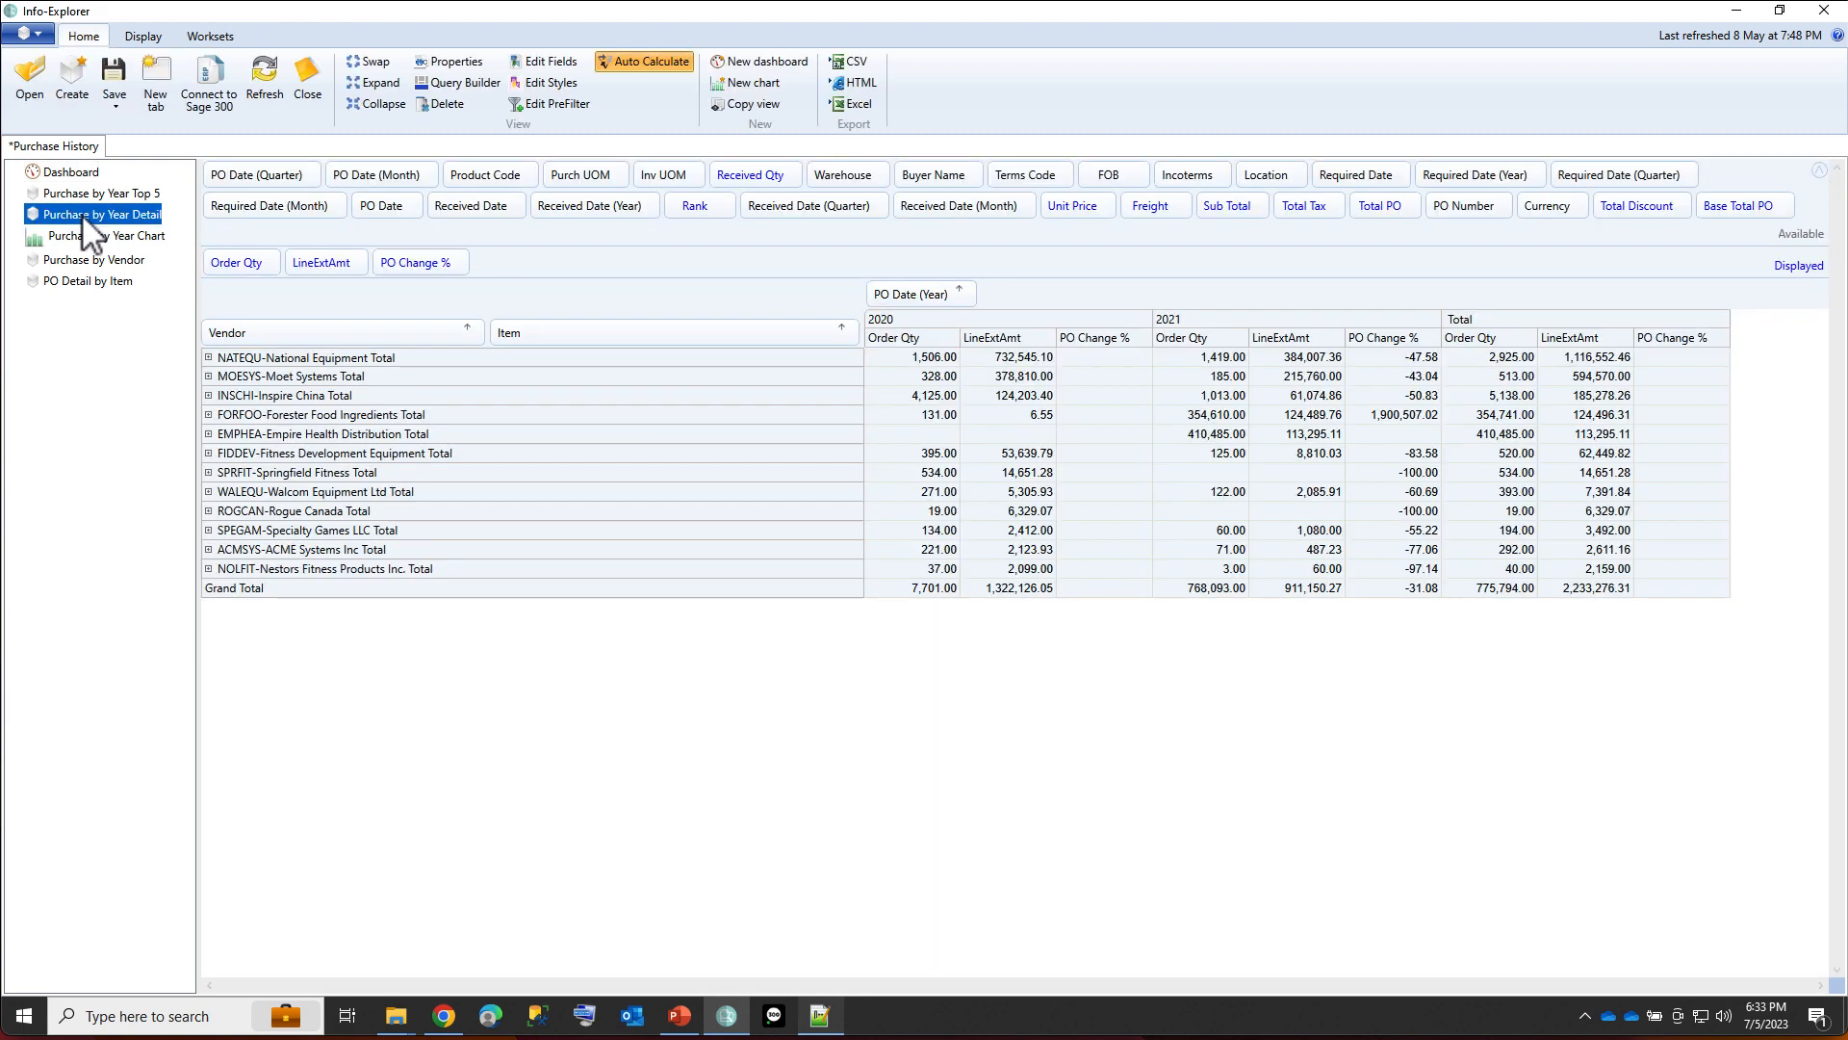
right_click(83, 215)
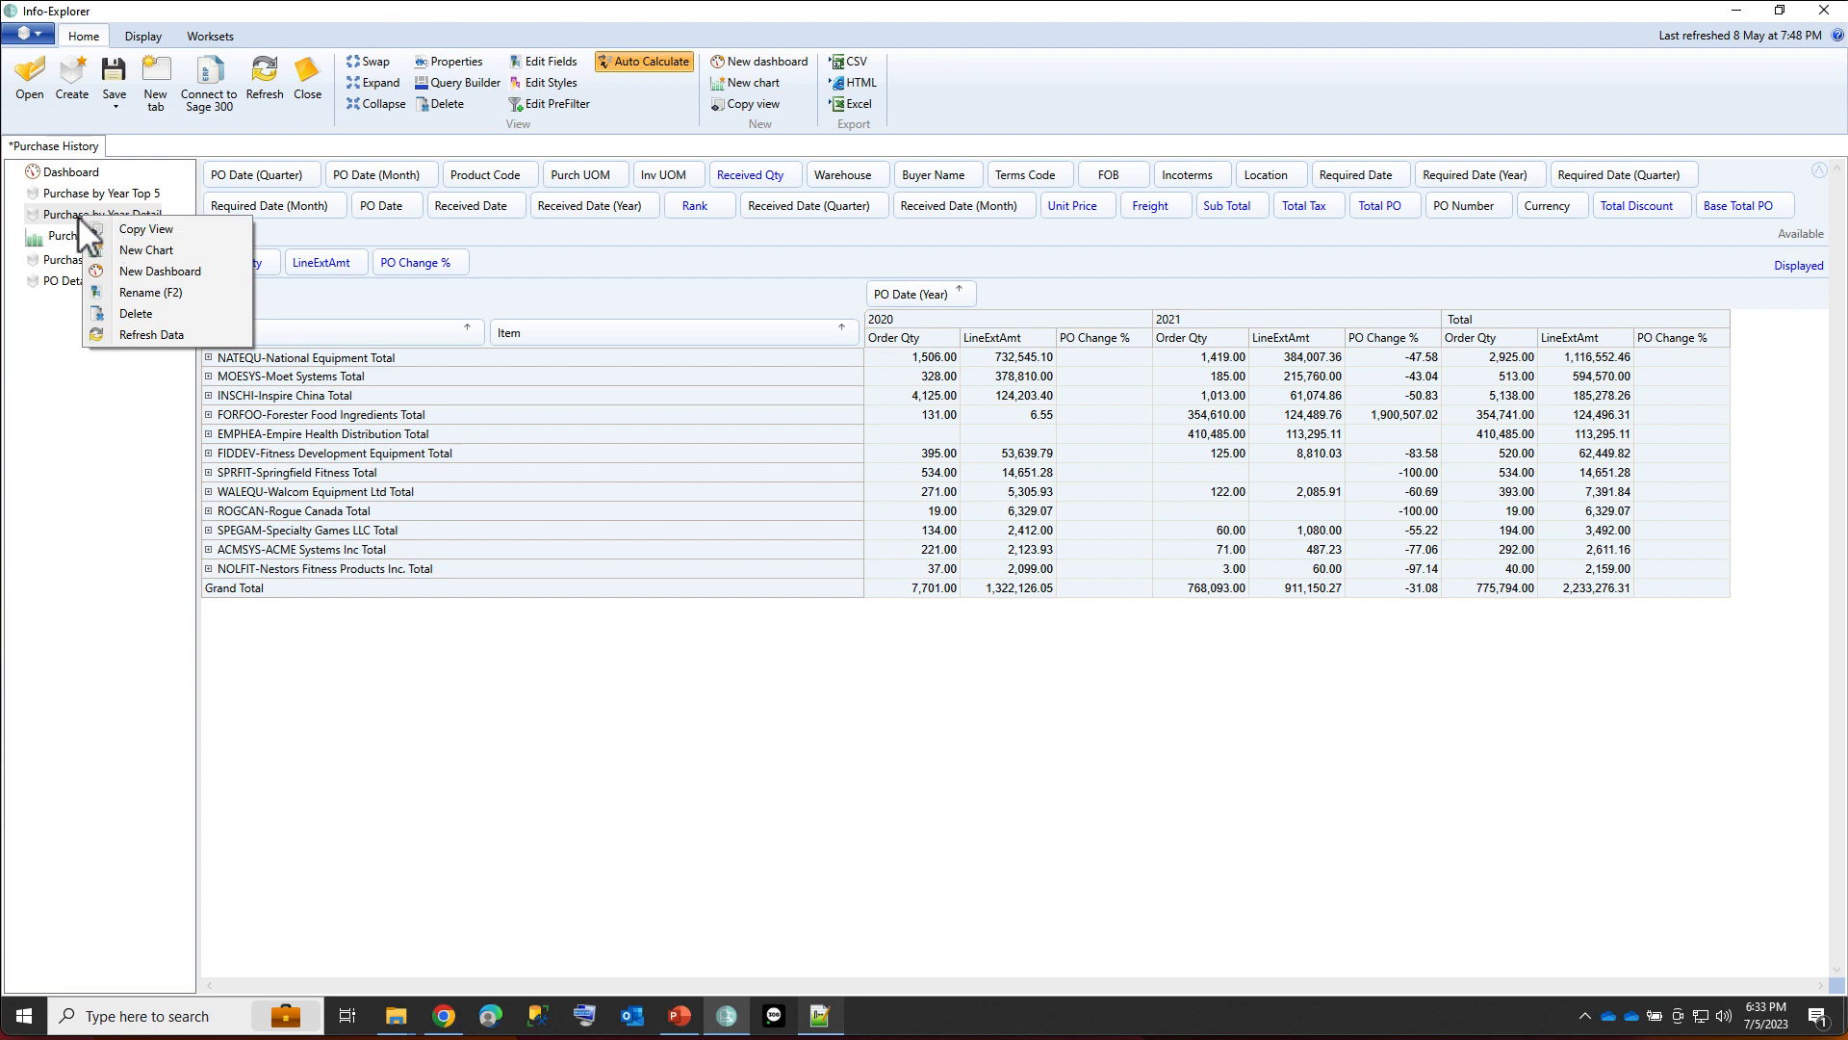
left_click(120, 228)
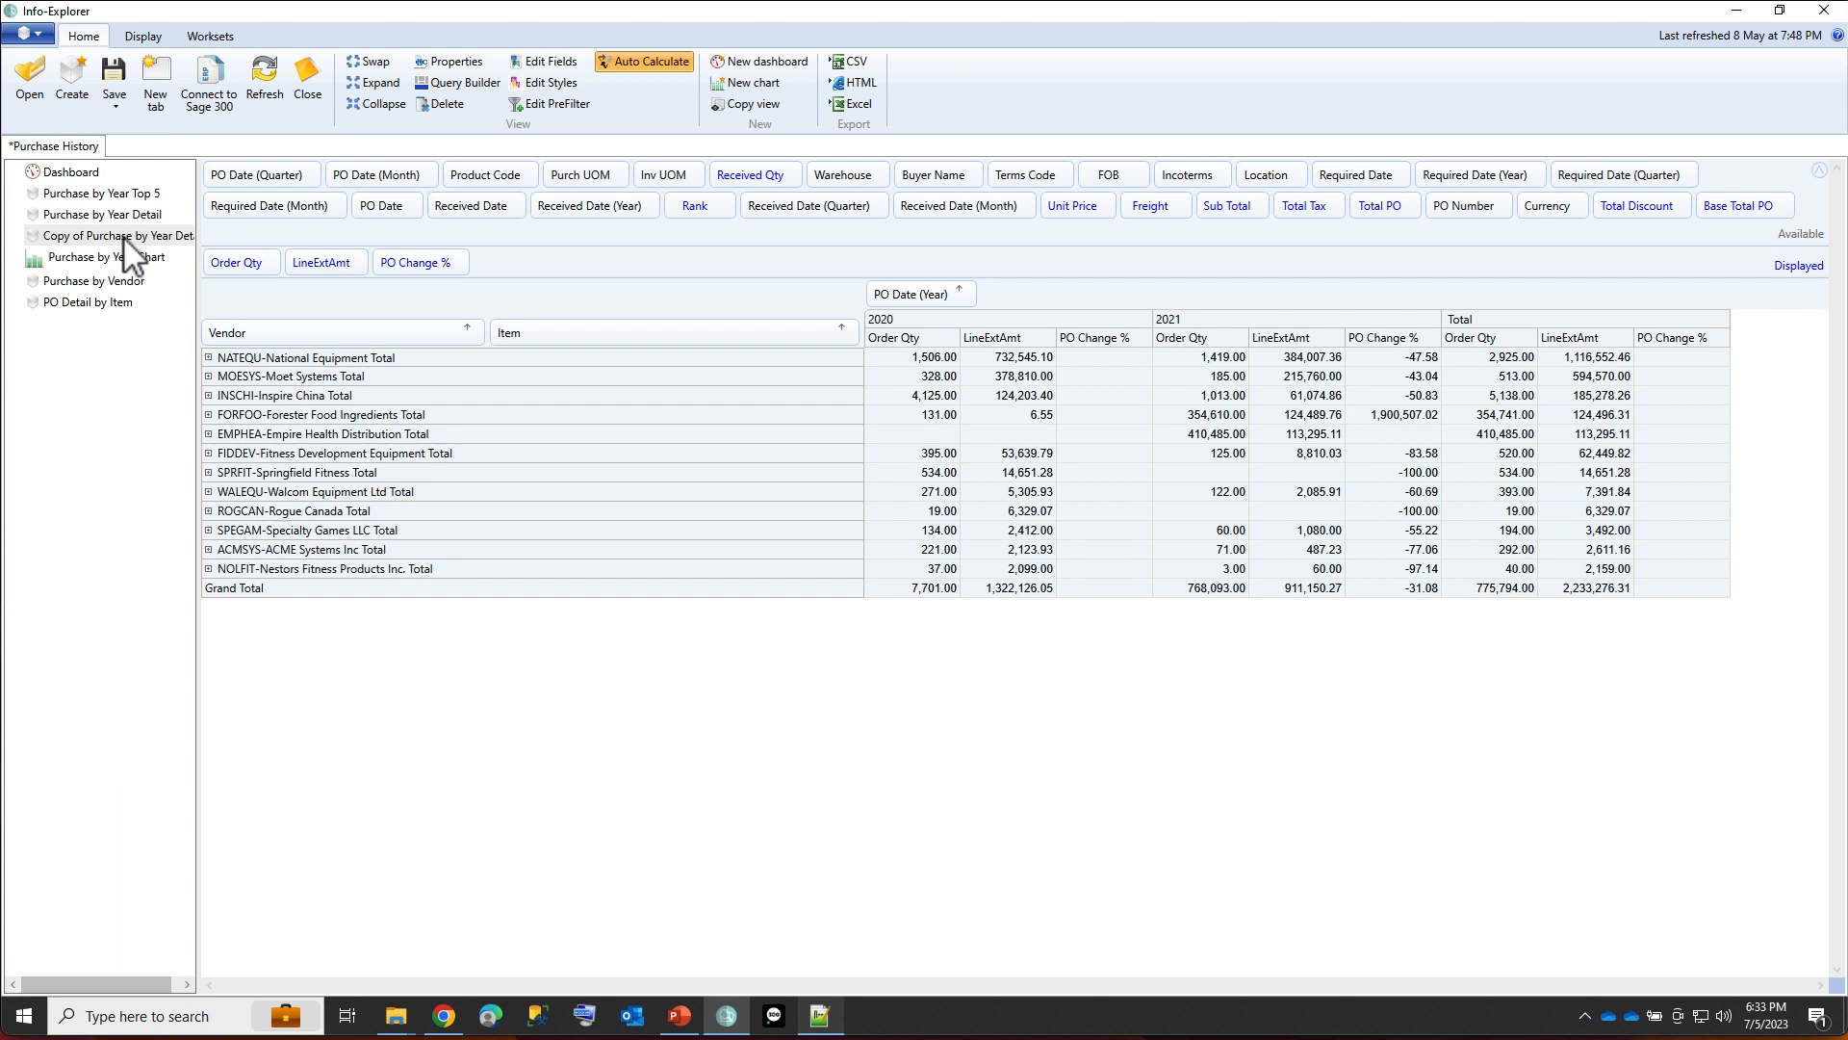
right_click(123, 235)
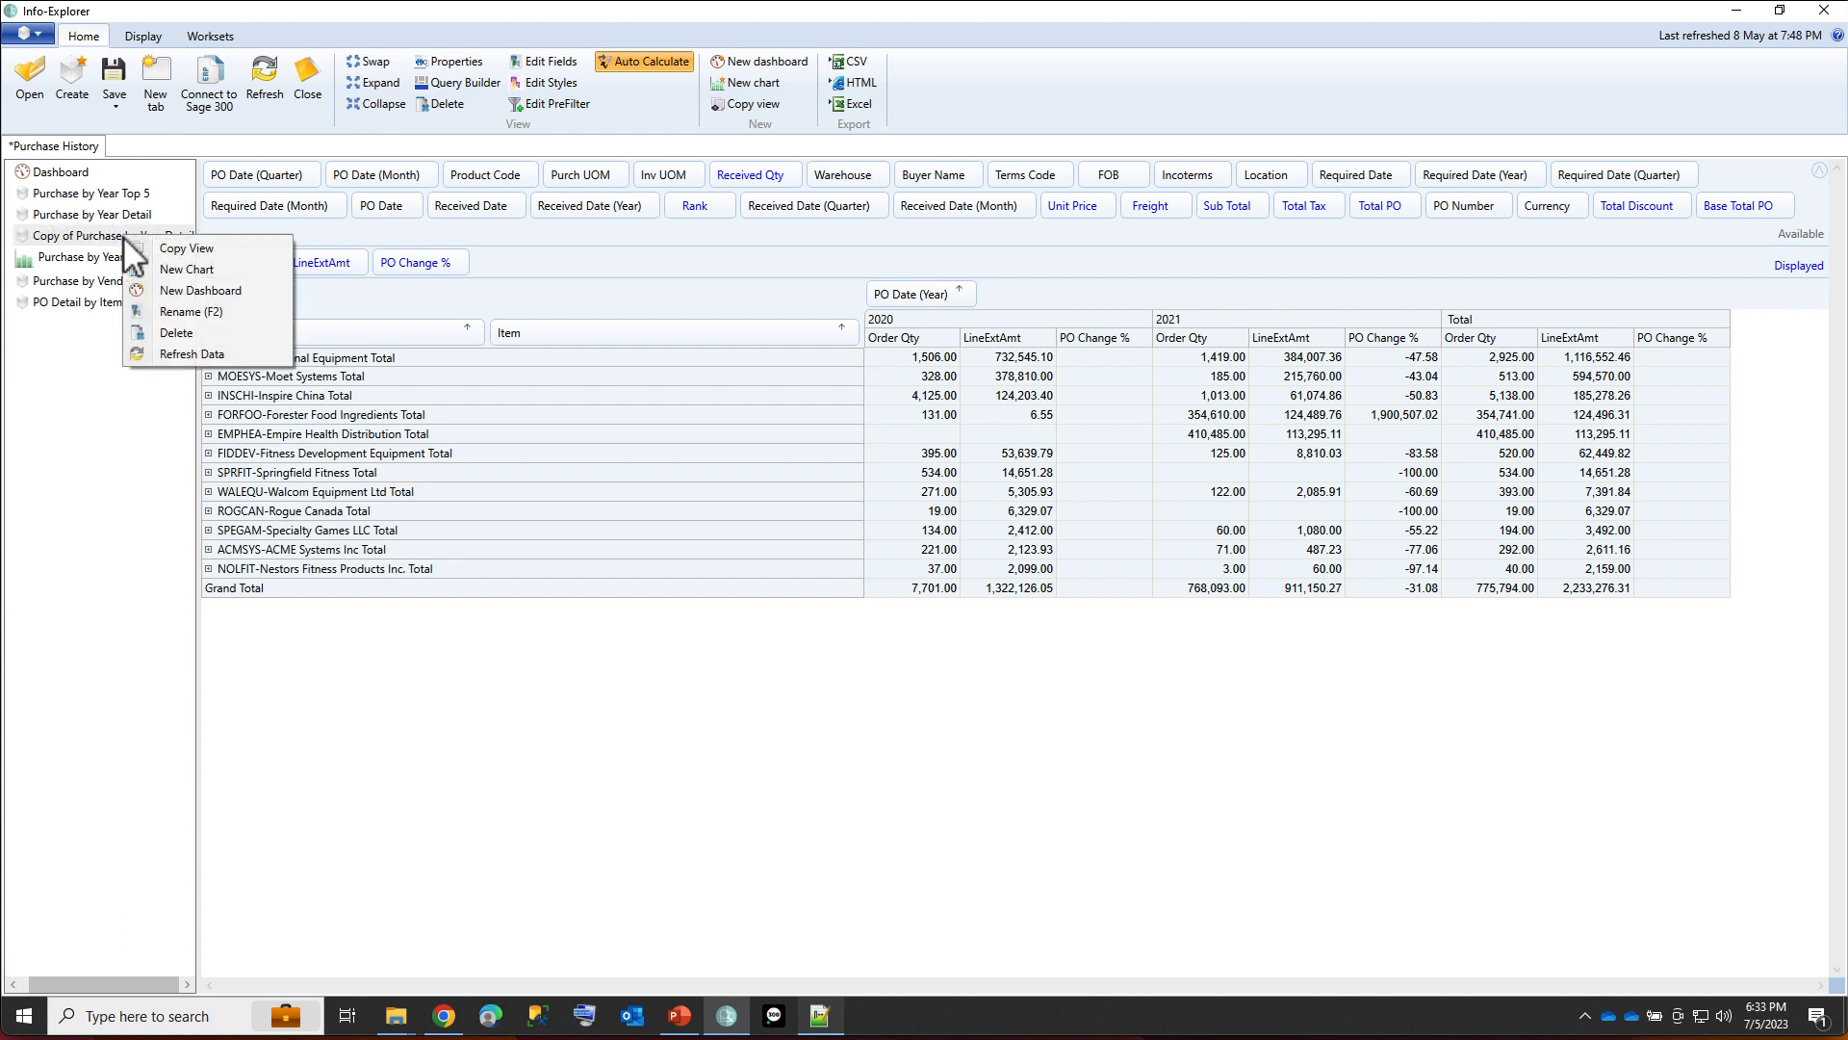
left_click(185, 311)
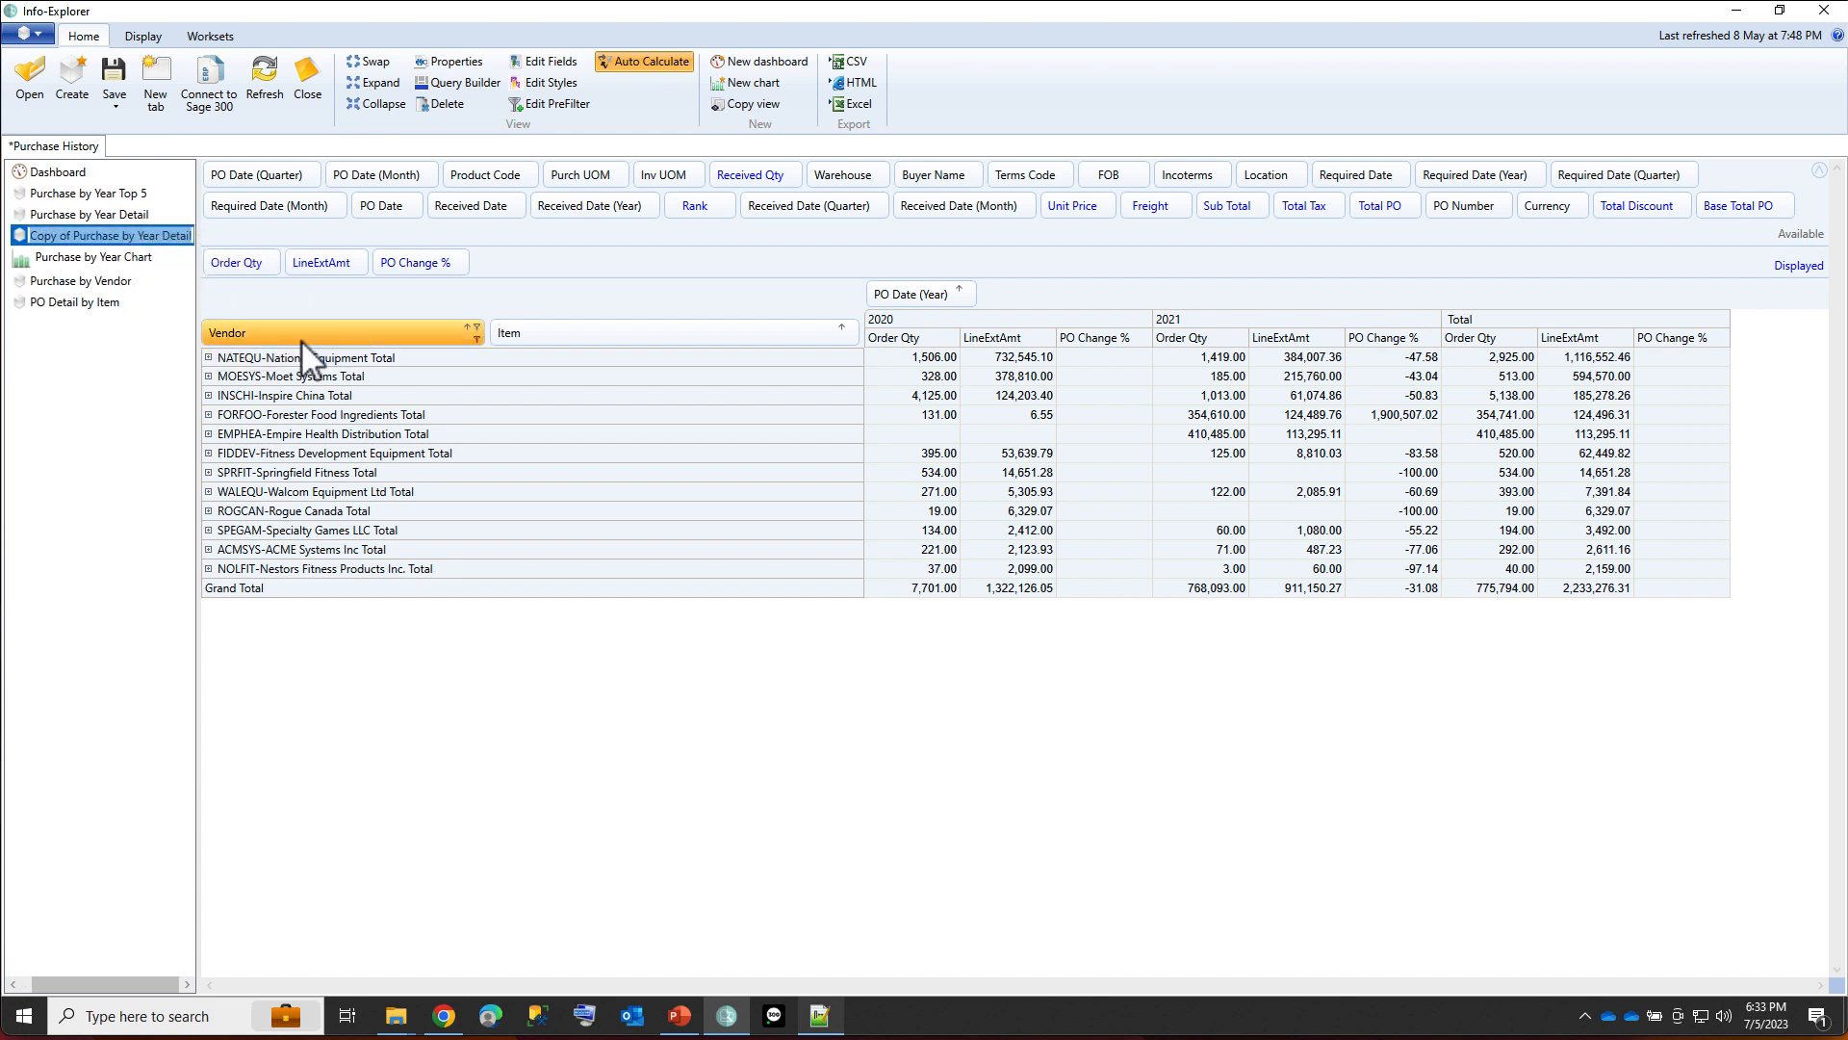
type("Purchase Detail new vendor")
key("Return")
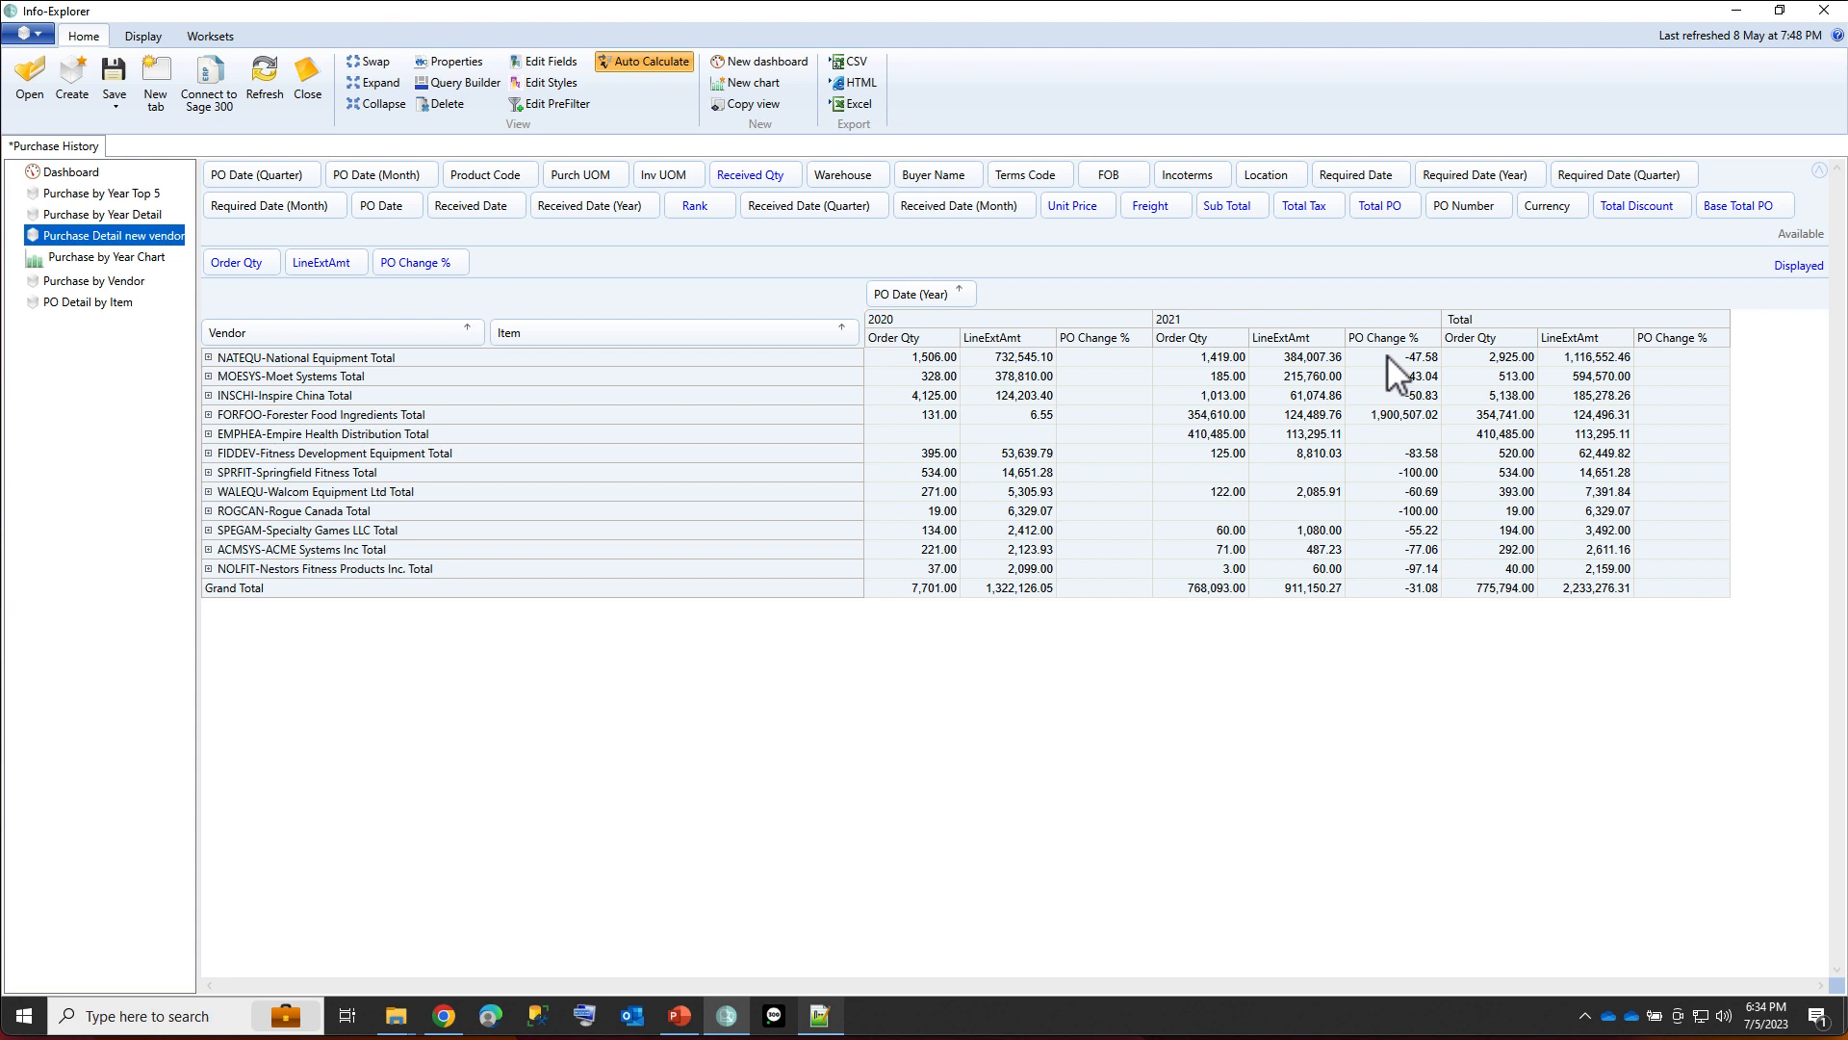
Filter the Vendor field of the new view to only FORFOO-Forester Food Ingredients.
left_click(1395, 414)
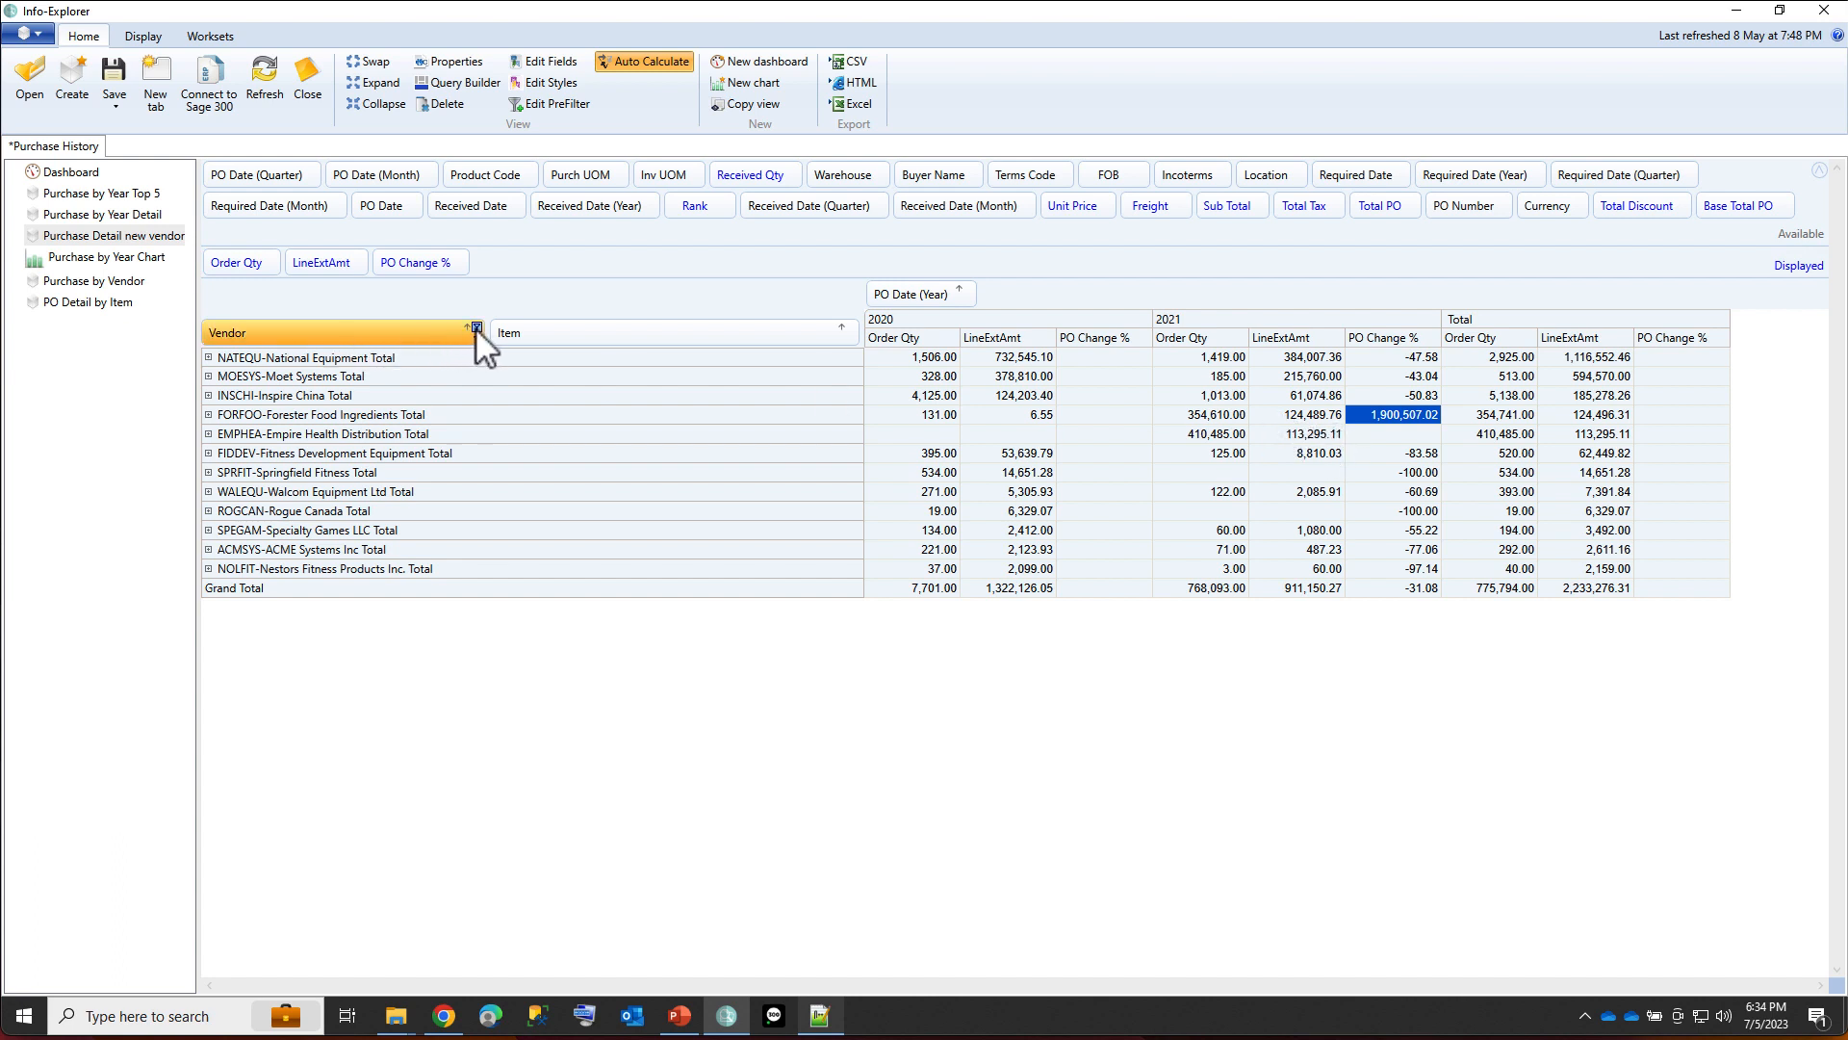
left_click(475, 327)
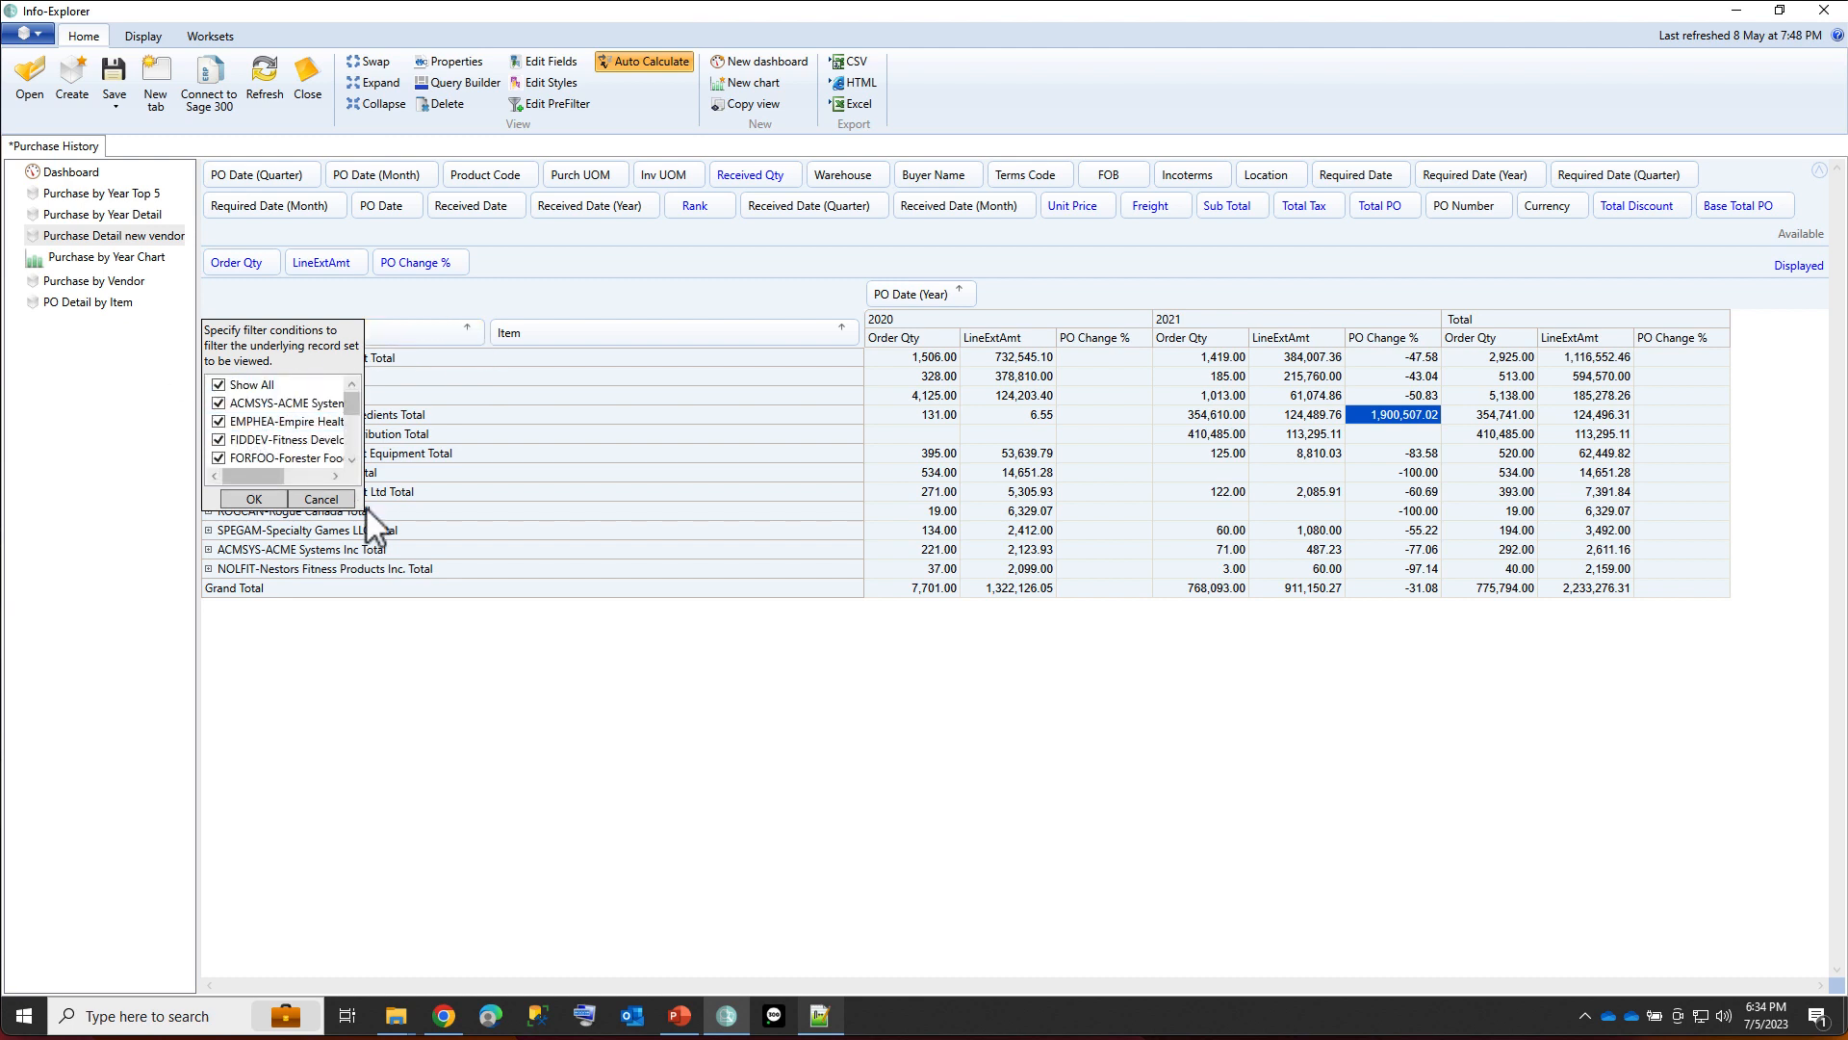
left_click(219, 370)
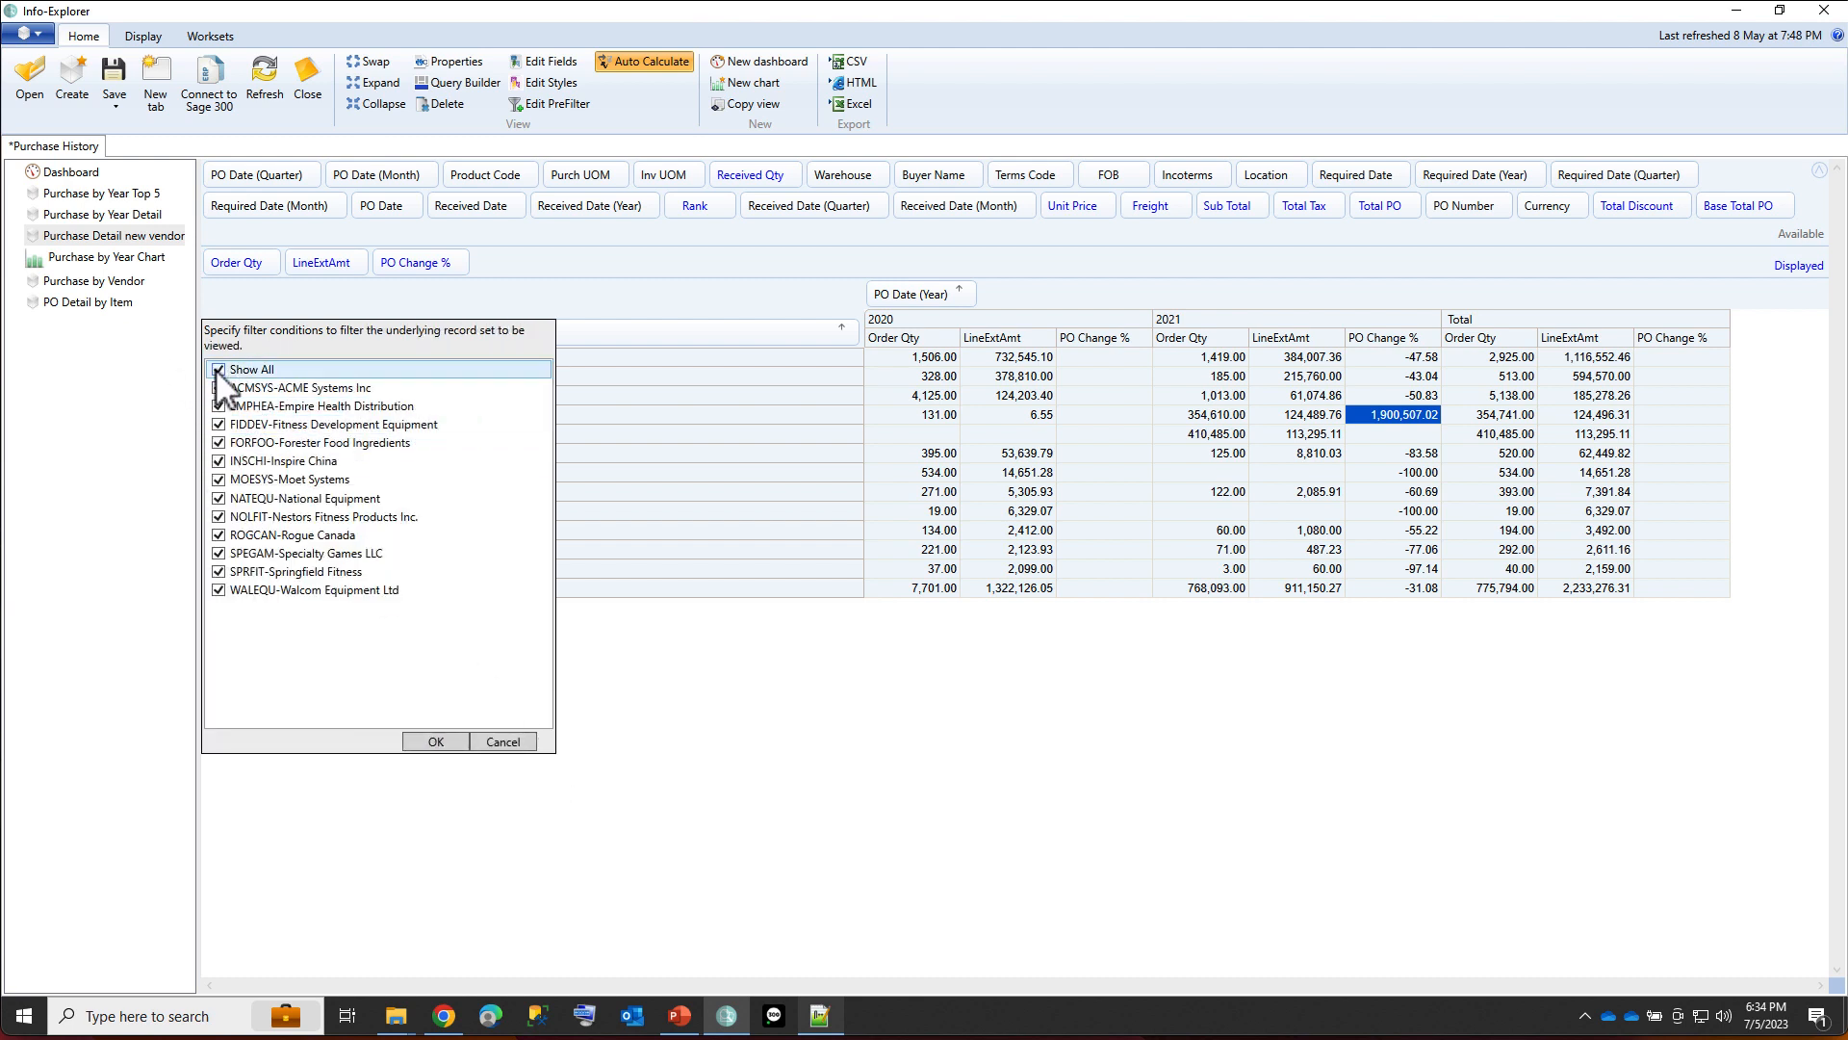
left_click(219, 442)
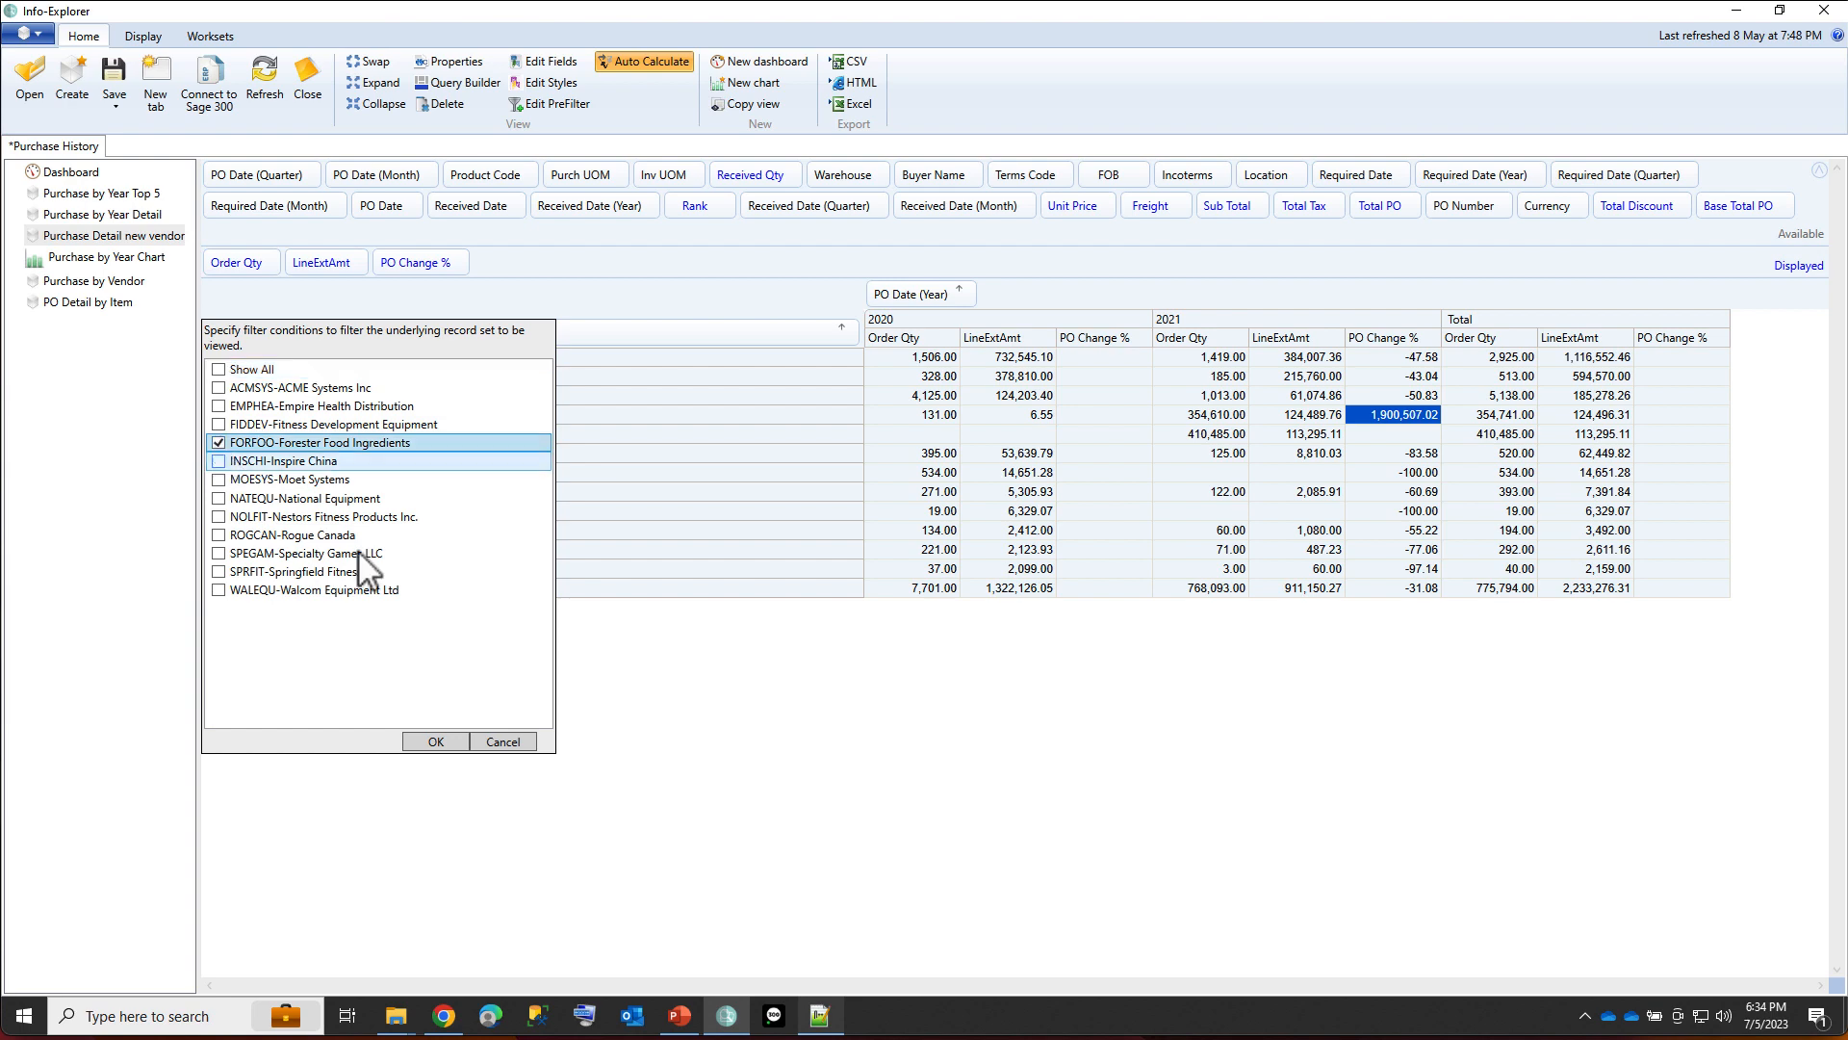
left_click(438, 741)
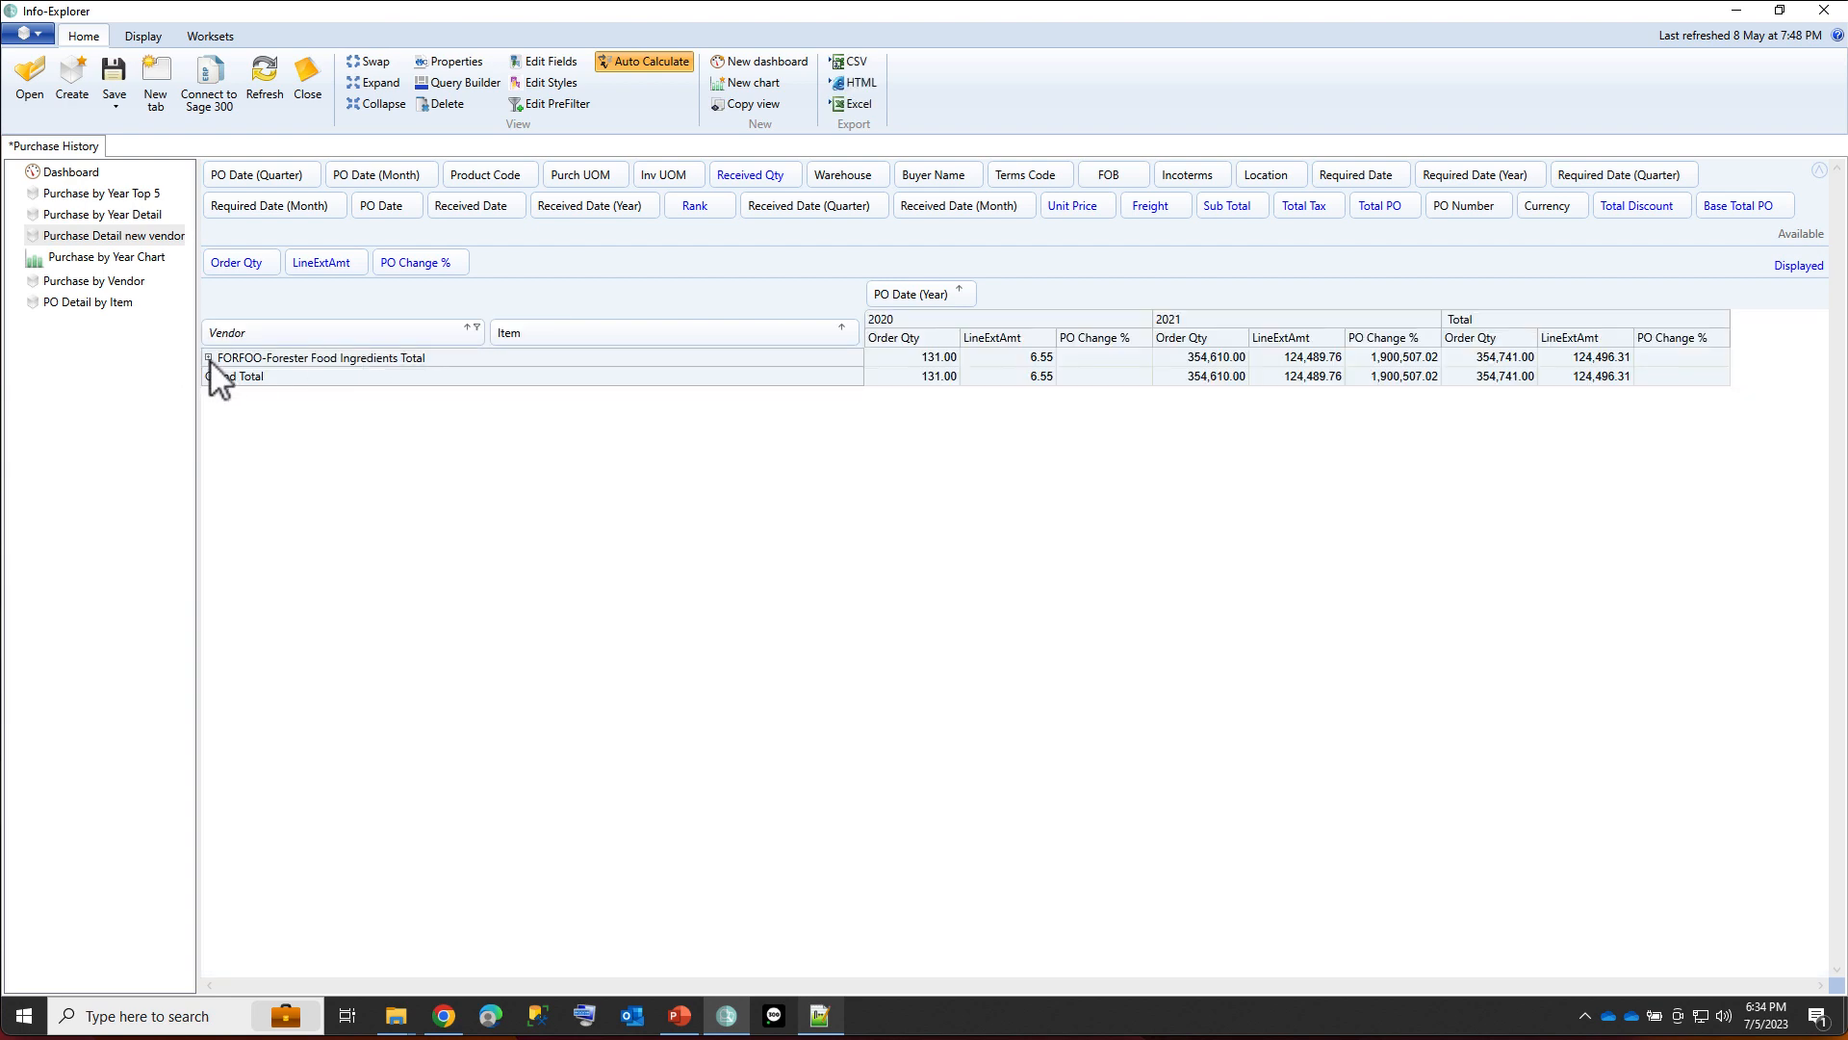
Expand the Forester Food Ingredients vendor and add Buyer Name and Product Code as row fields between Vendor and Item.
left_click(208, 358)
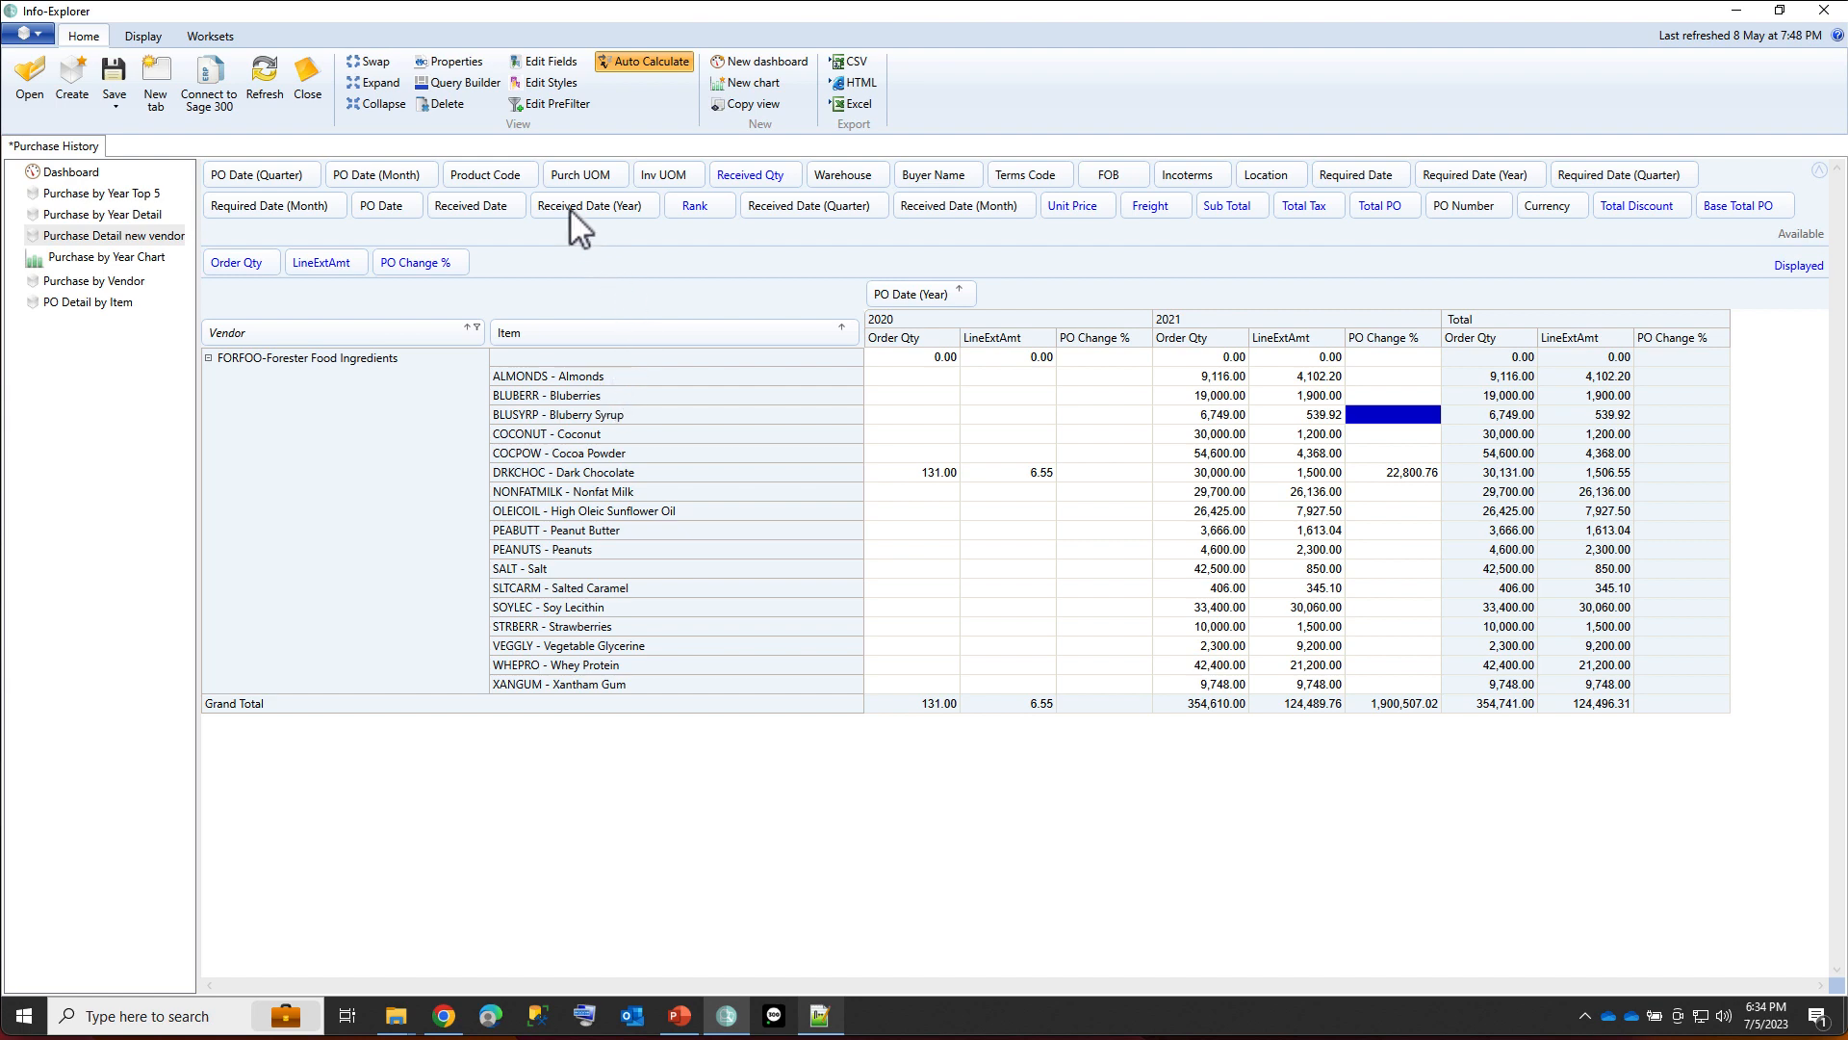
left_click_drag(478, 174, 529, 340)
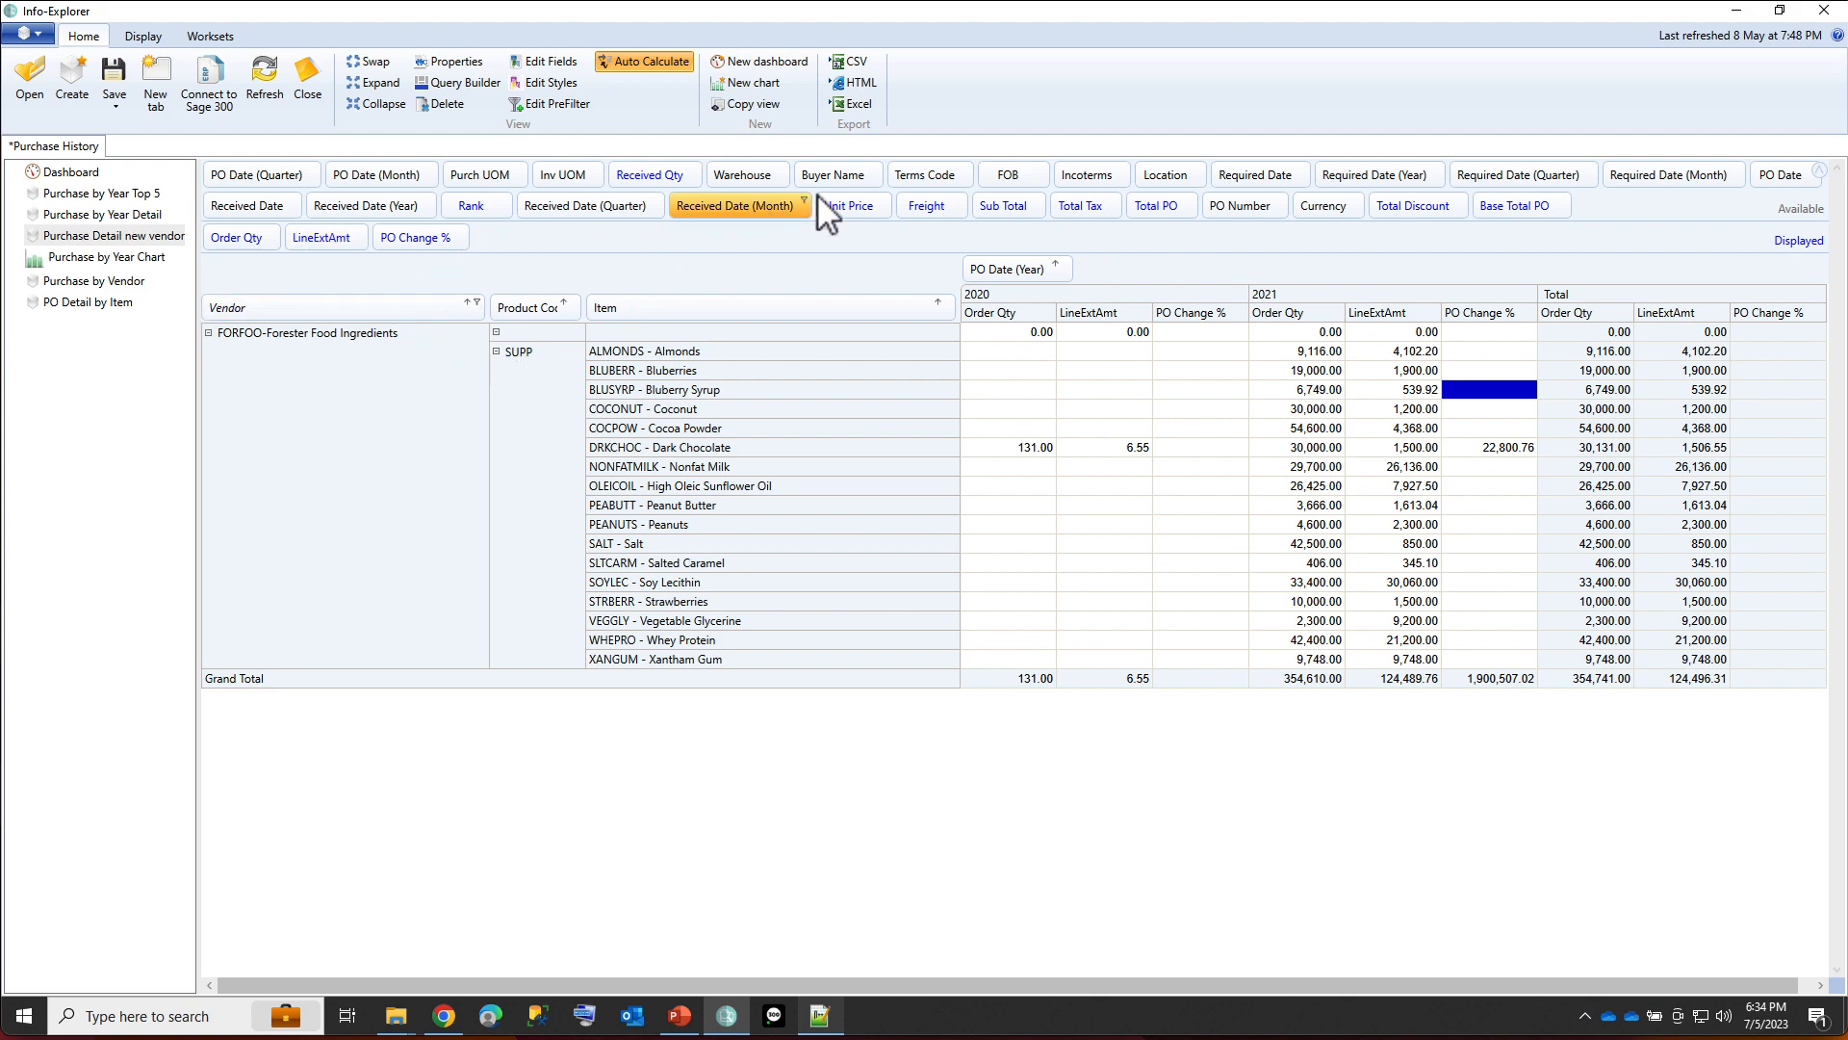
left_click_drag(844, 173, 527, 310)
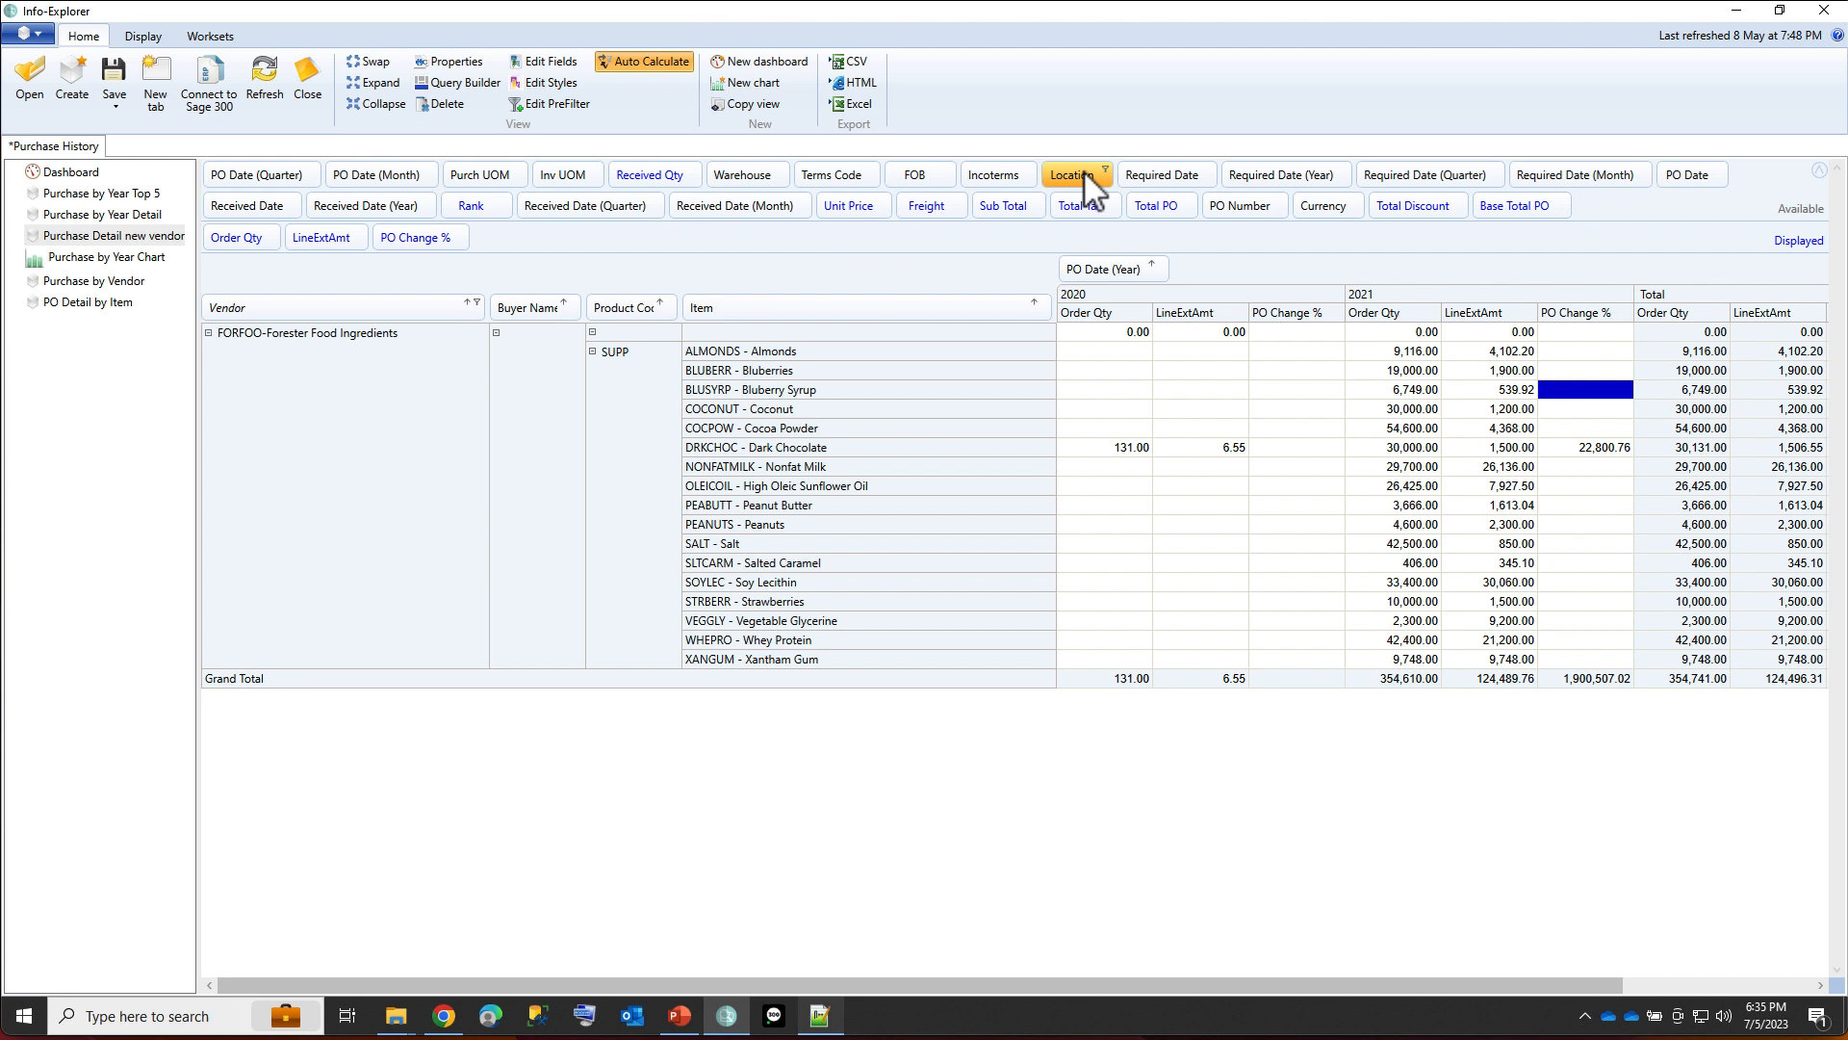
Limit PO Date (Year) to 2021 and add Location as a column field after it.
left_click(1162, 264)
left_click(1077, 326)
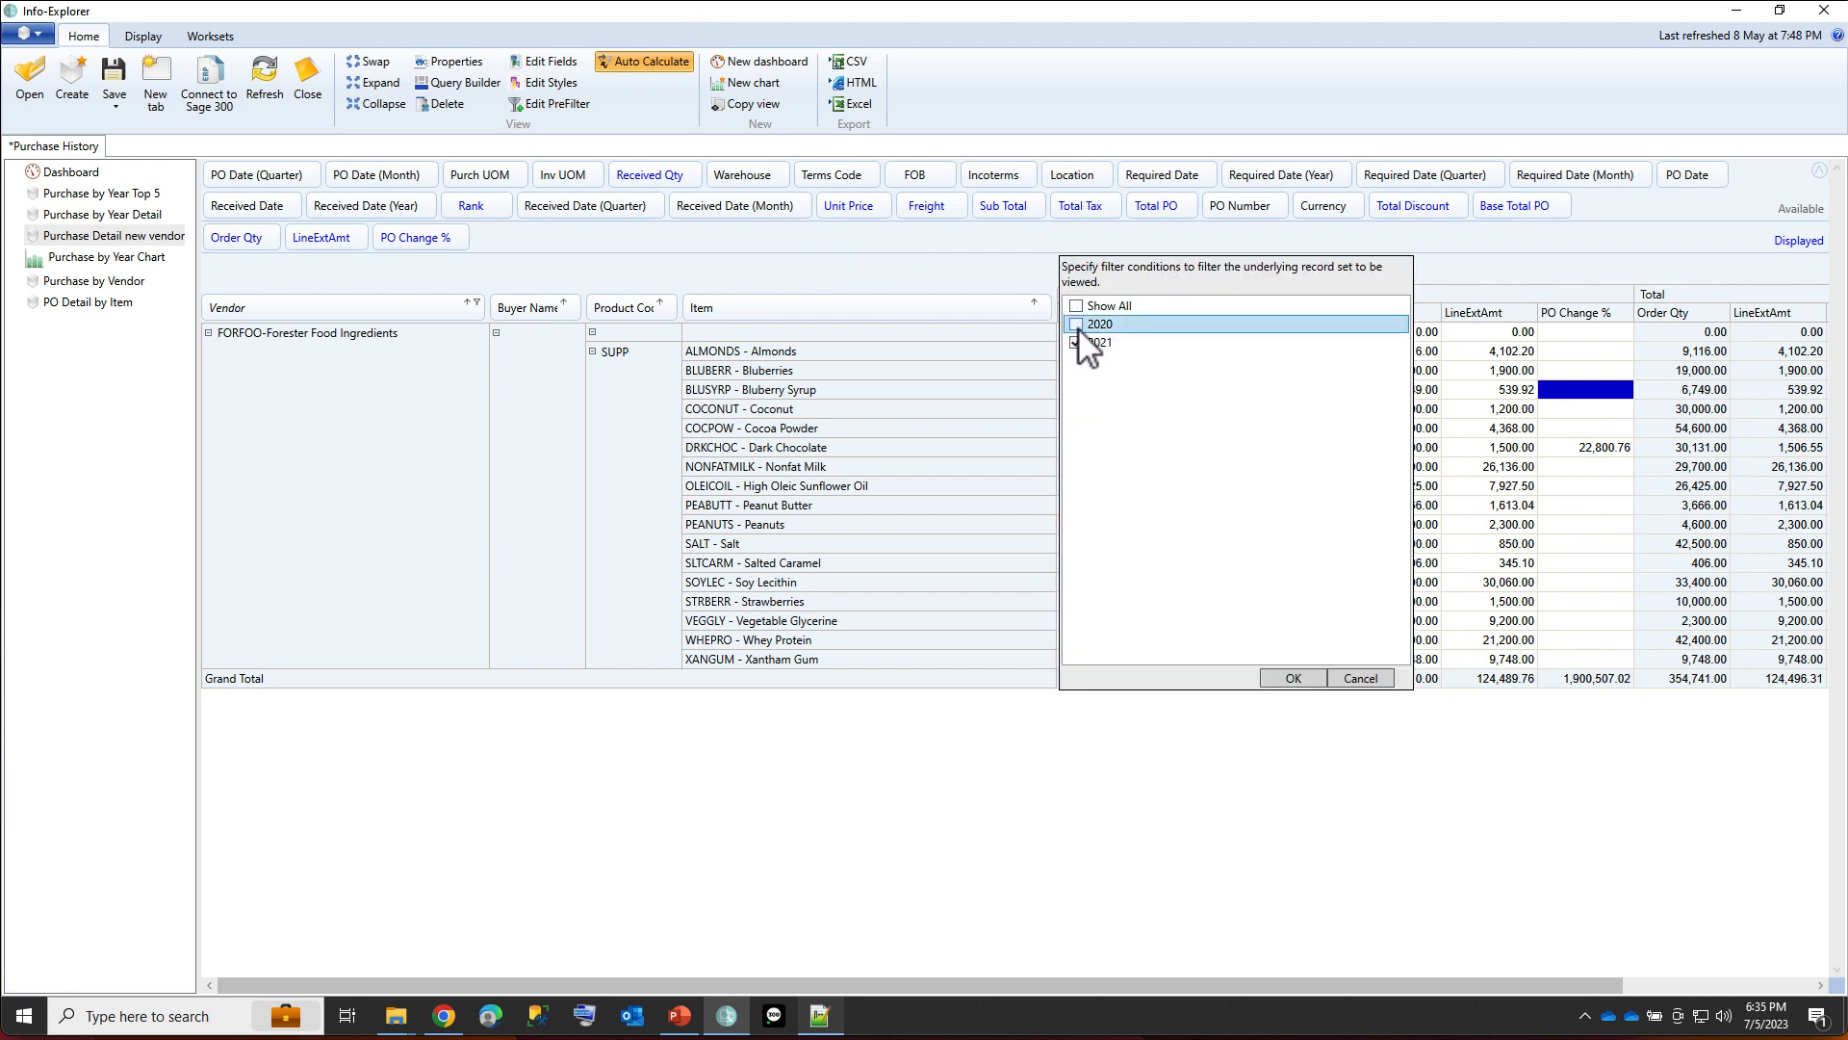
left_click(1276, 679)
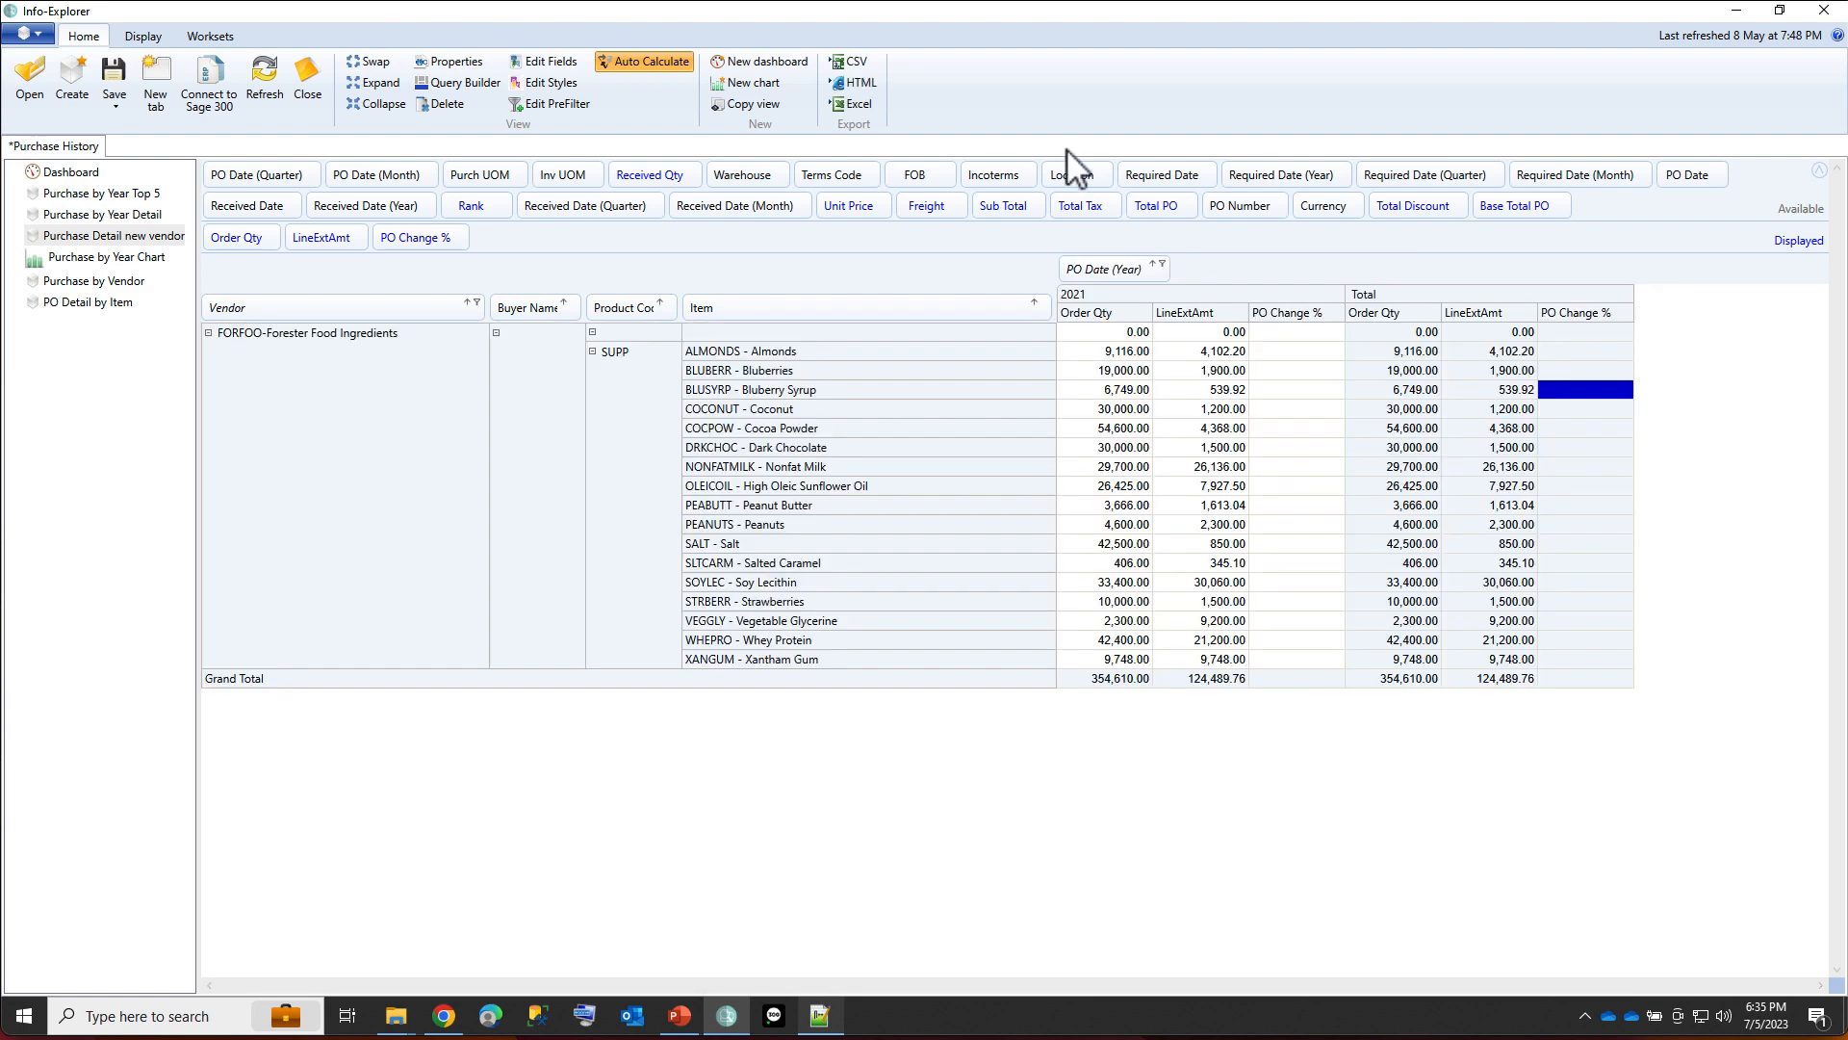
left_click_drag(1072, 171, 1211, 273)
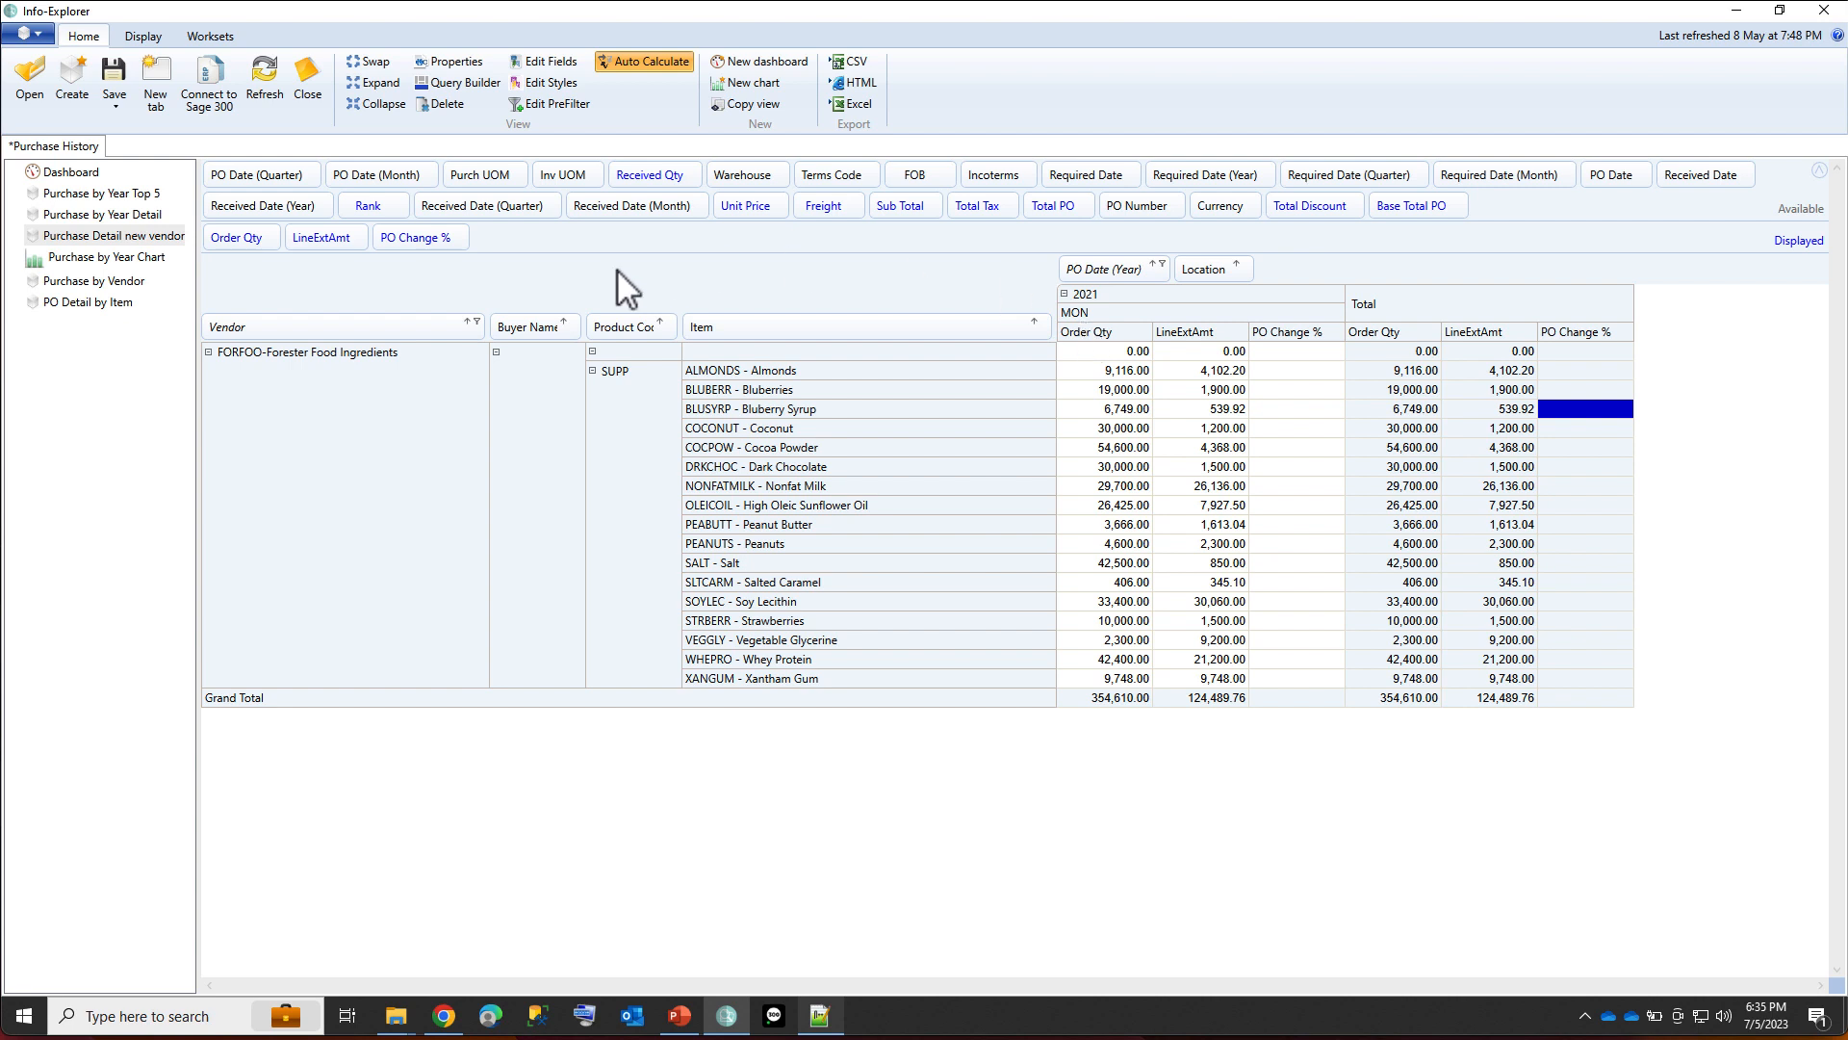
In the PO Detail by Item view, expand the WARR product code and add Warehouse as a column field before PO Date (Year).
left_click(87, 303)
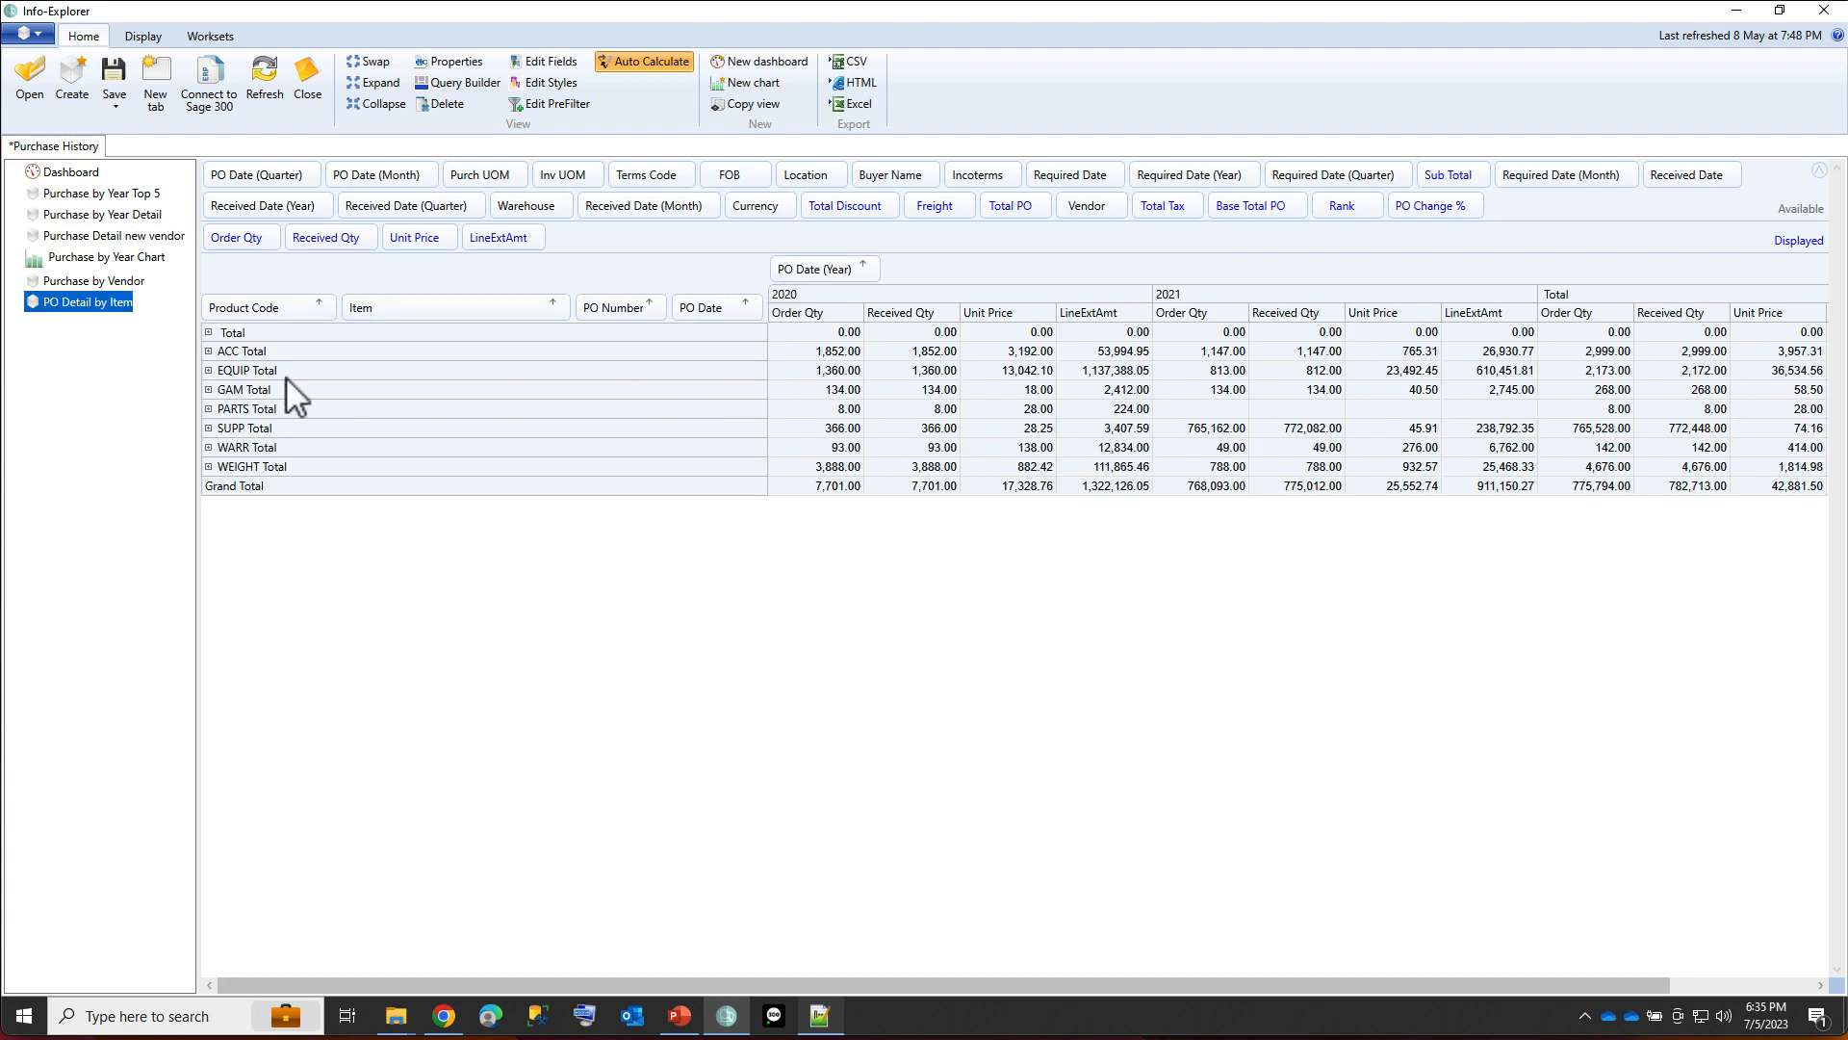
left_click(208, 448)
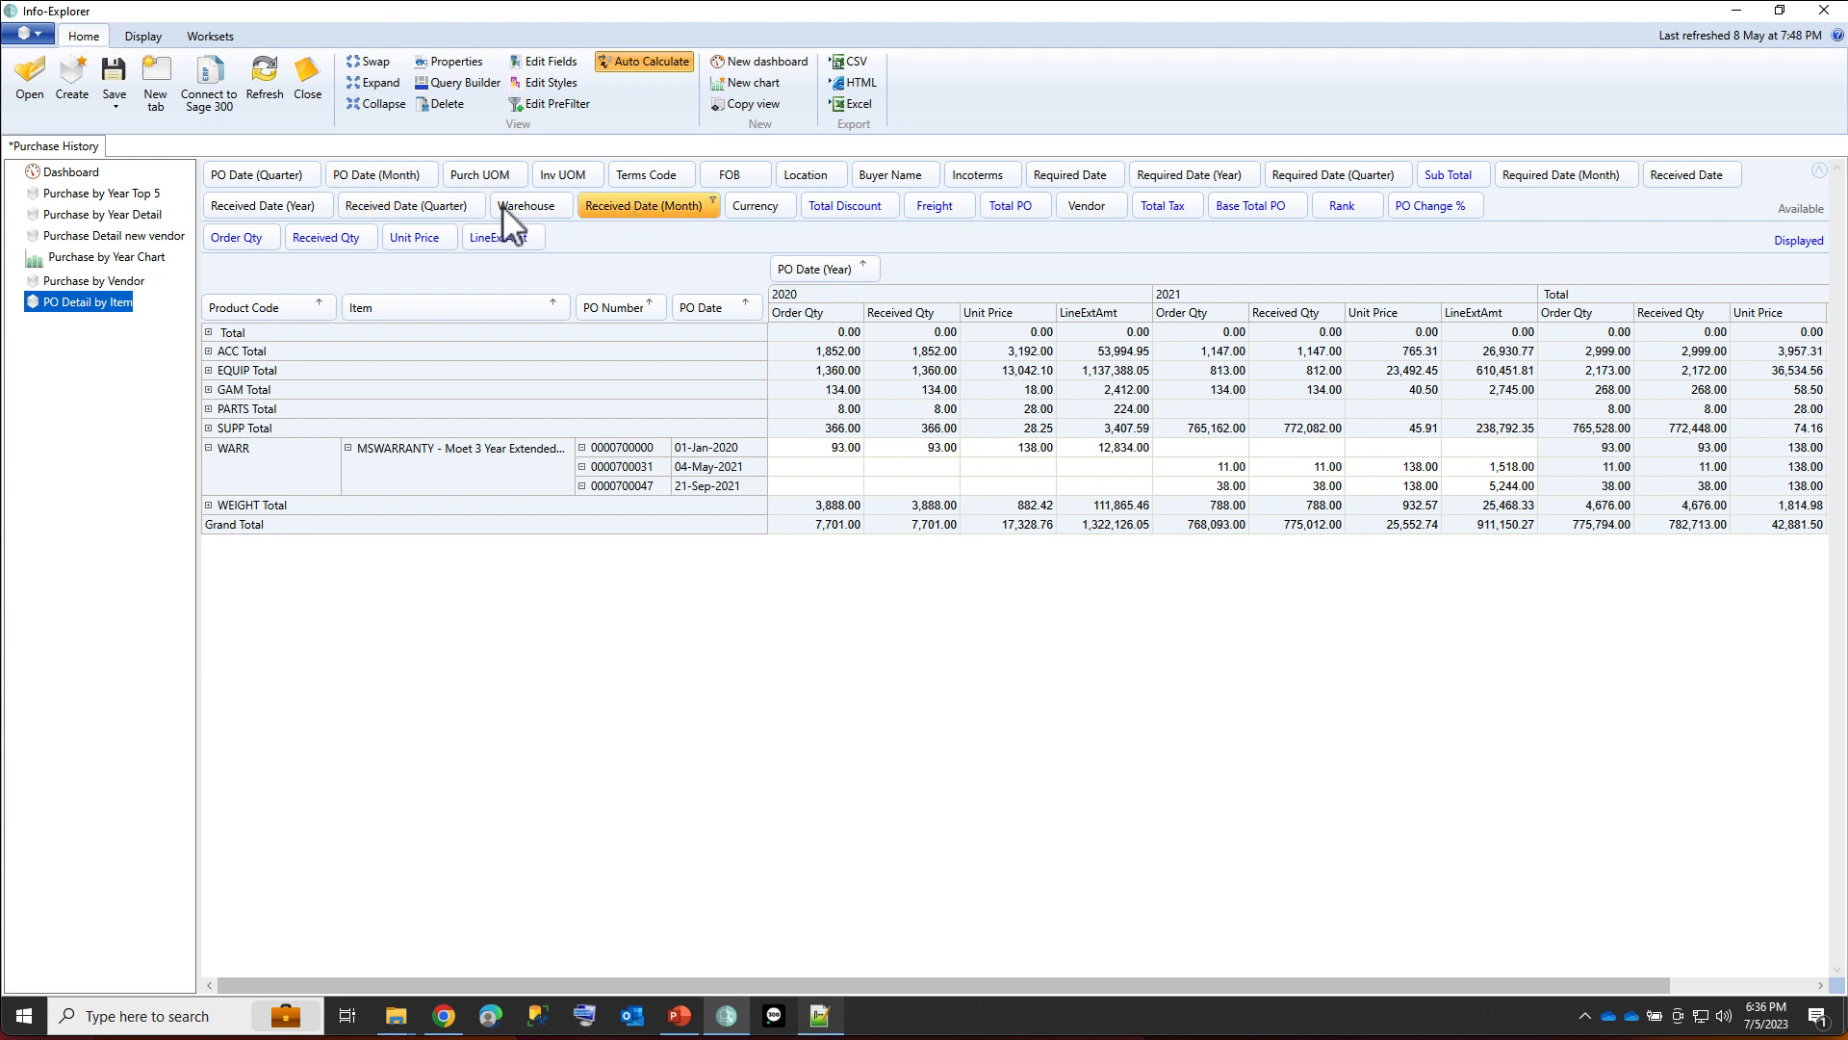
left_click_drag(524, 201, 806, 270)
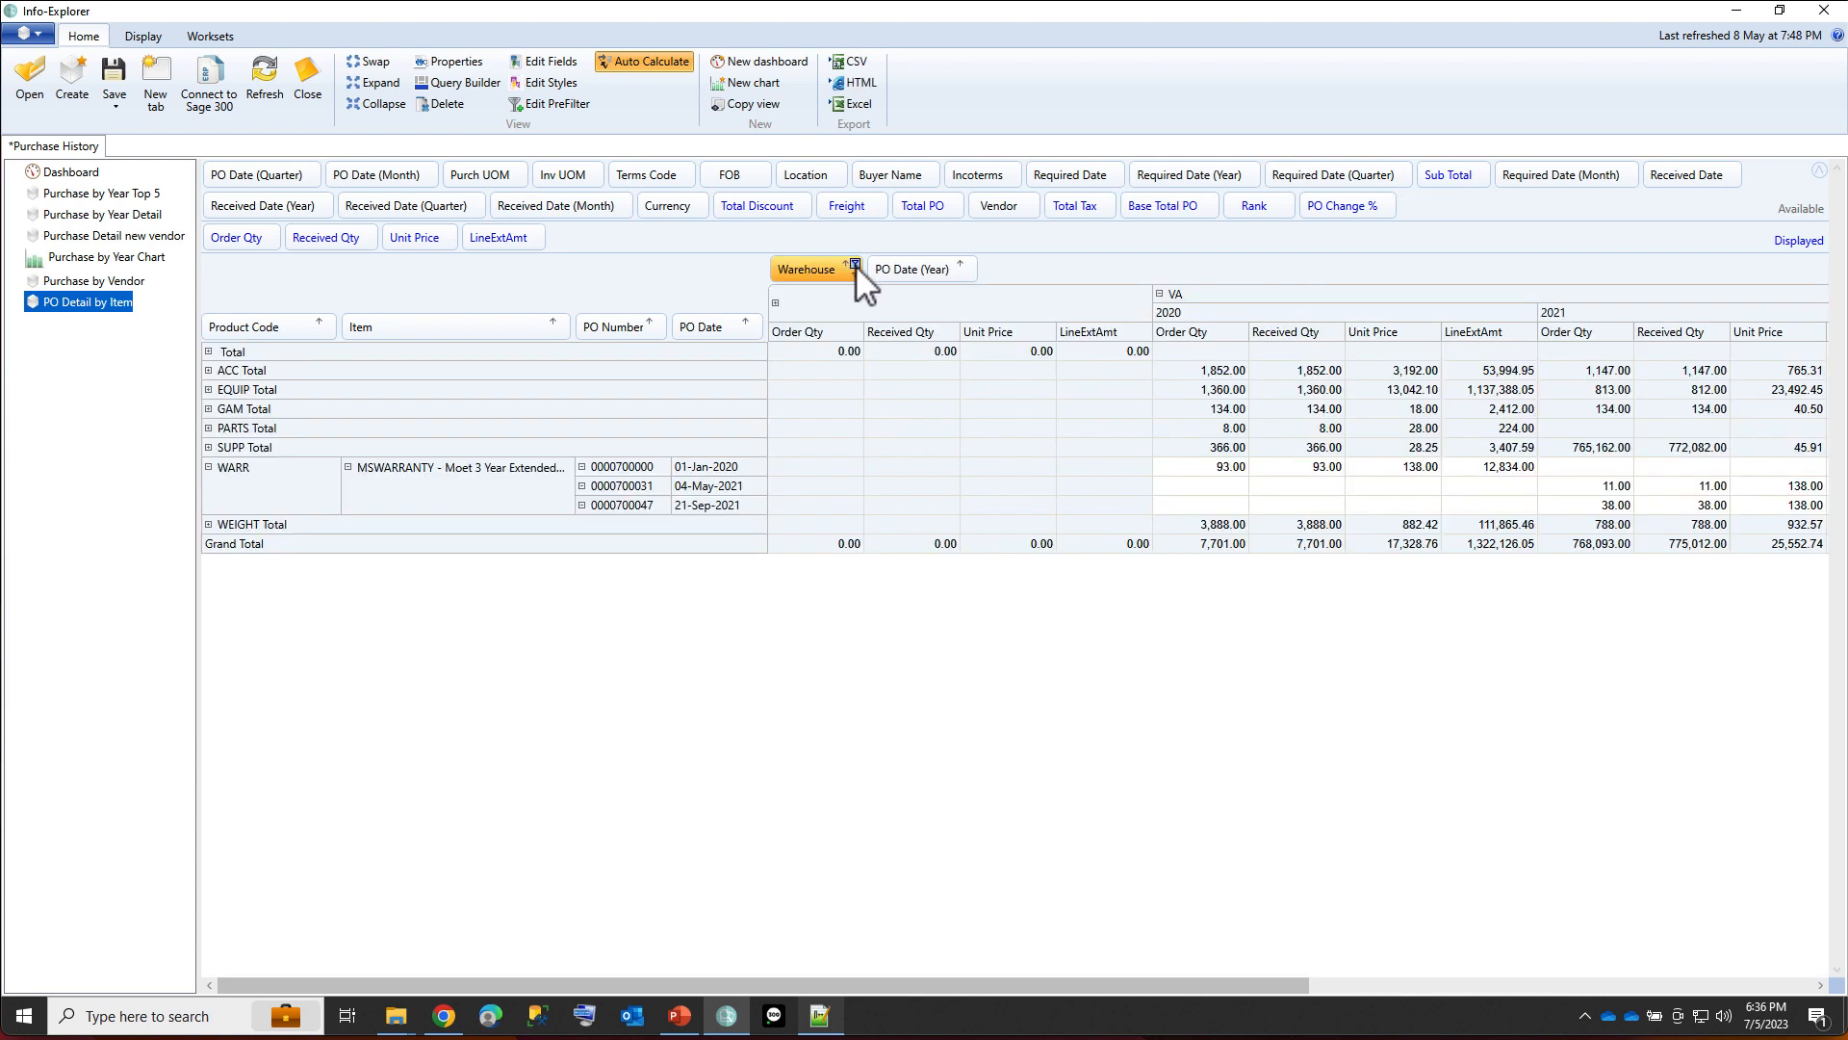
Limit the Warehouse field to VA and add Vendor as a row field between Item and PO Number.
left_click(855, 264)
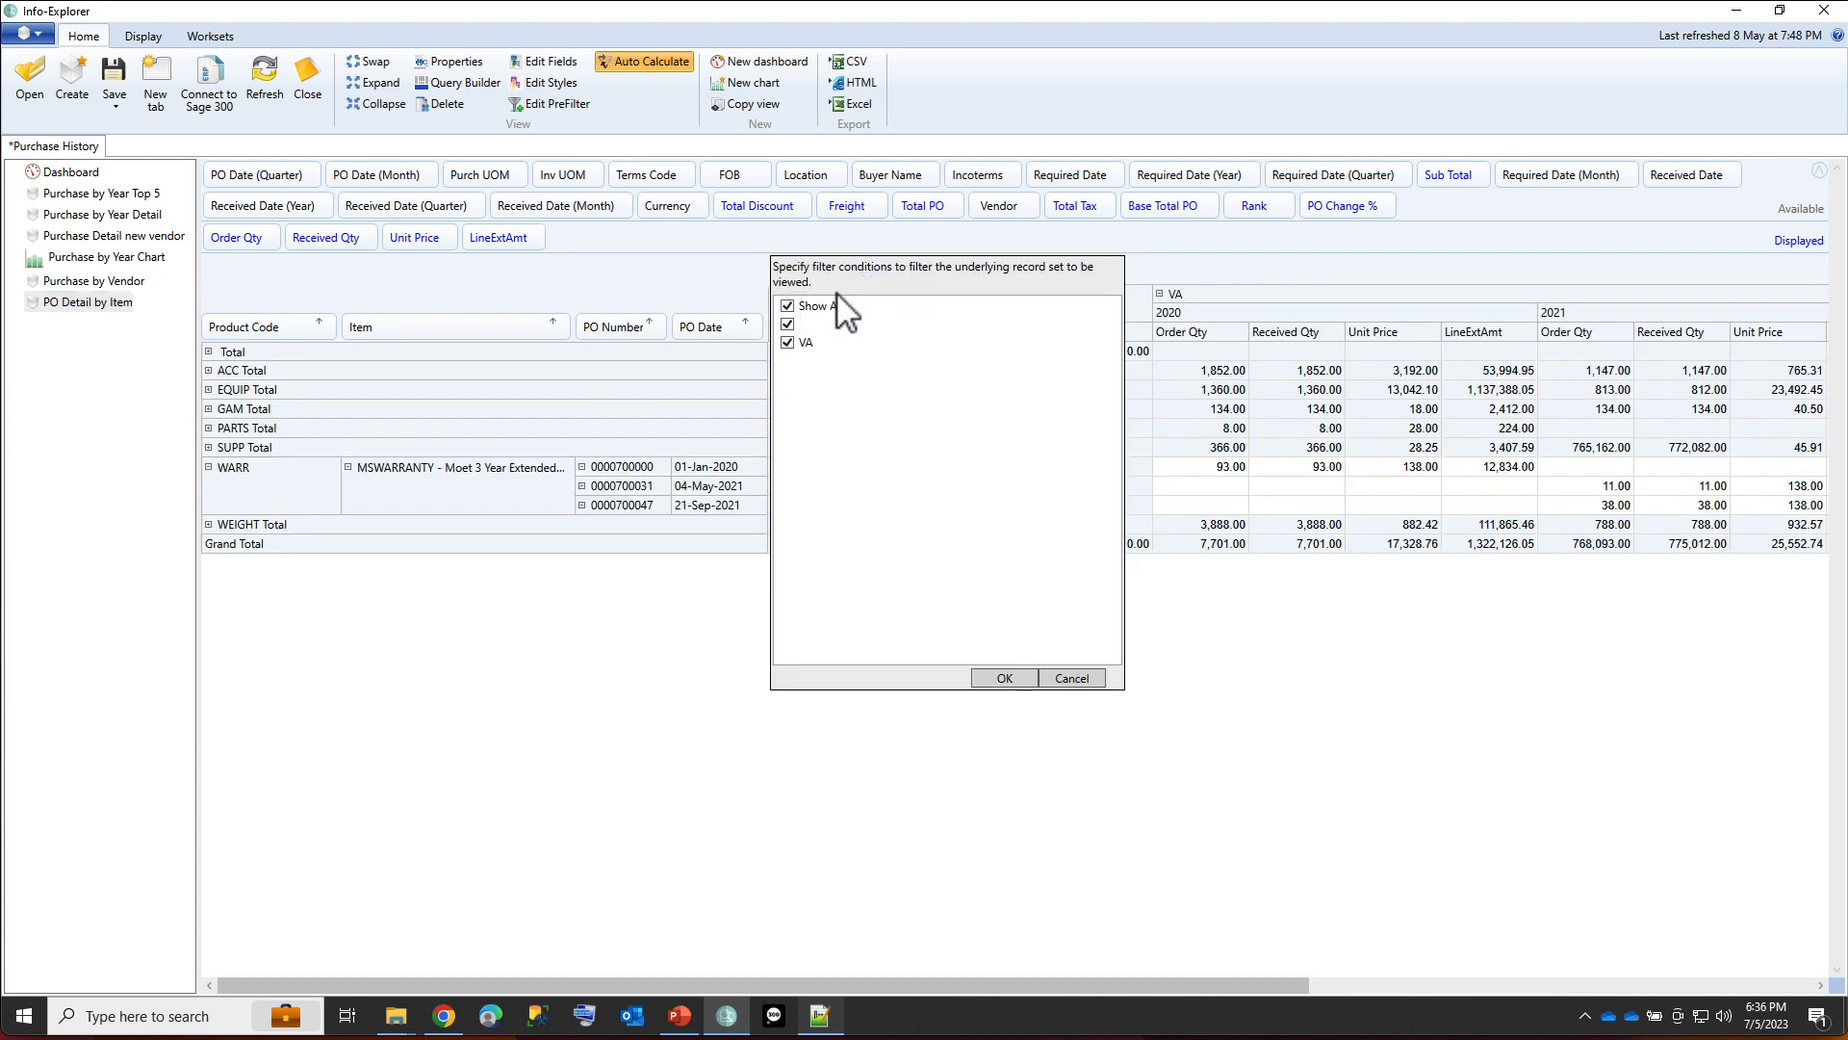
left_click(787, 323)
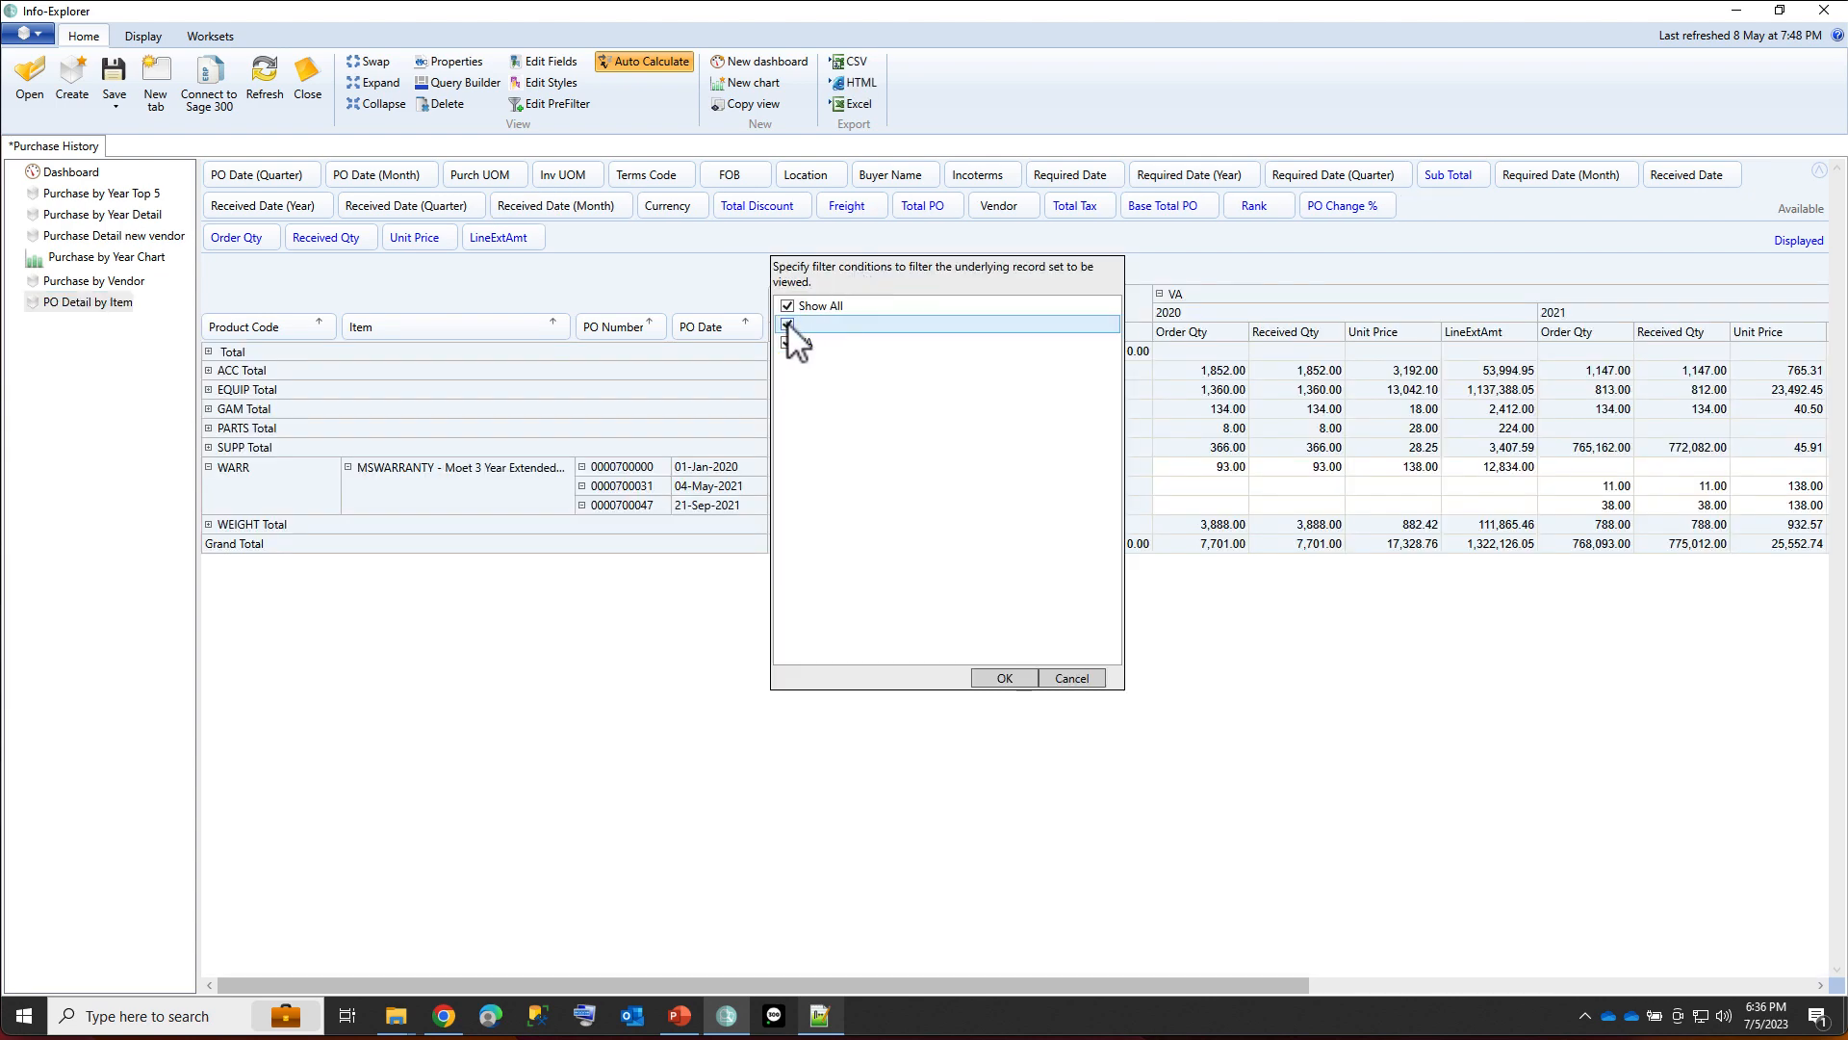
left_click(1006, 679)
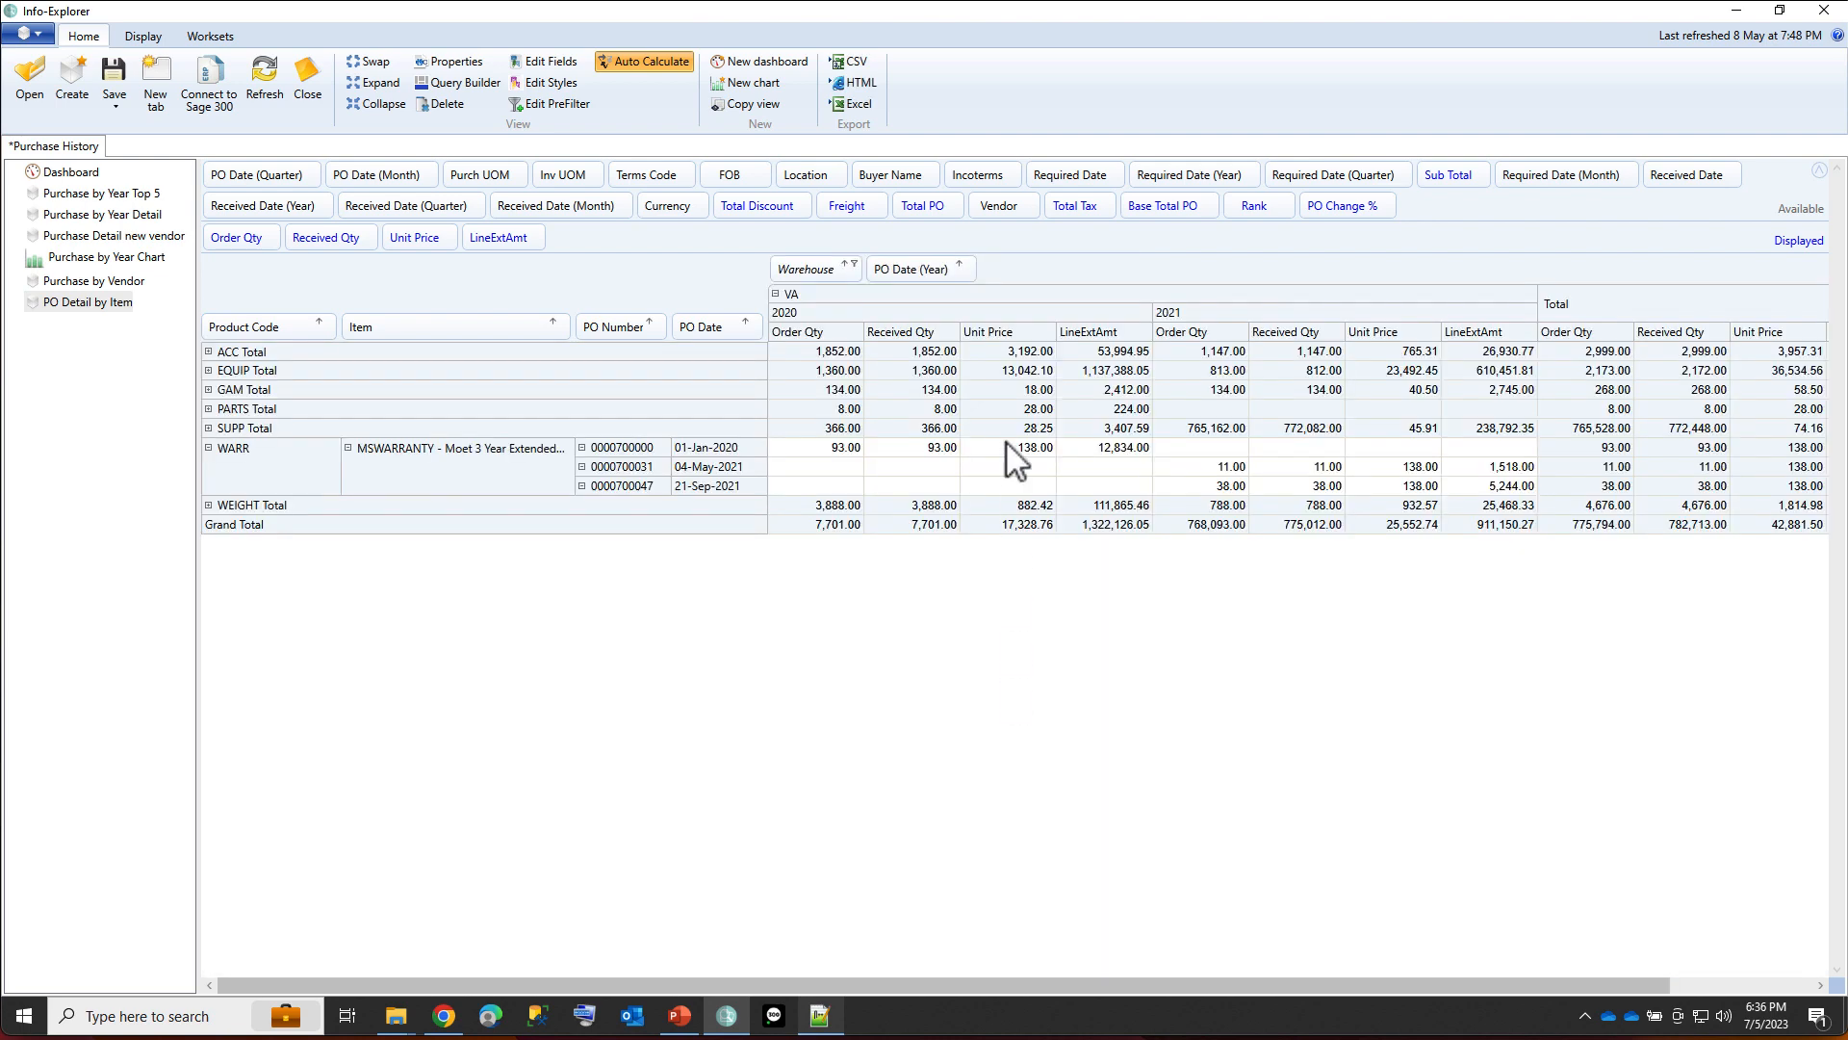
left_click_drag(1005, 200, 758, 471)
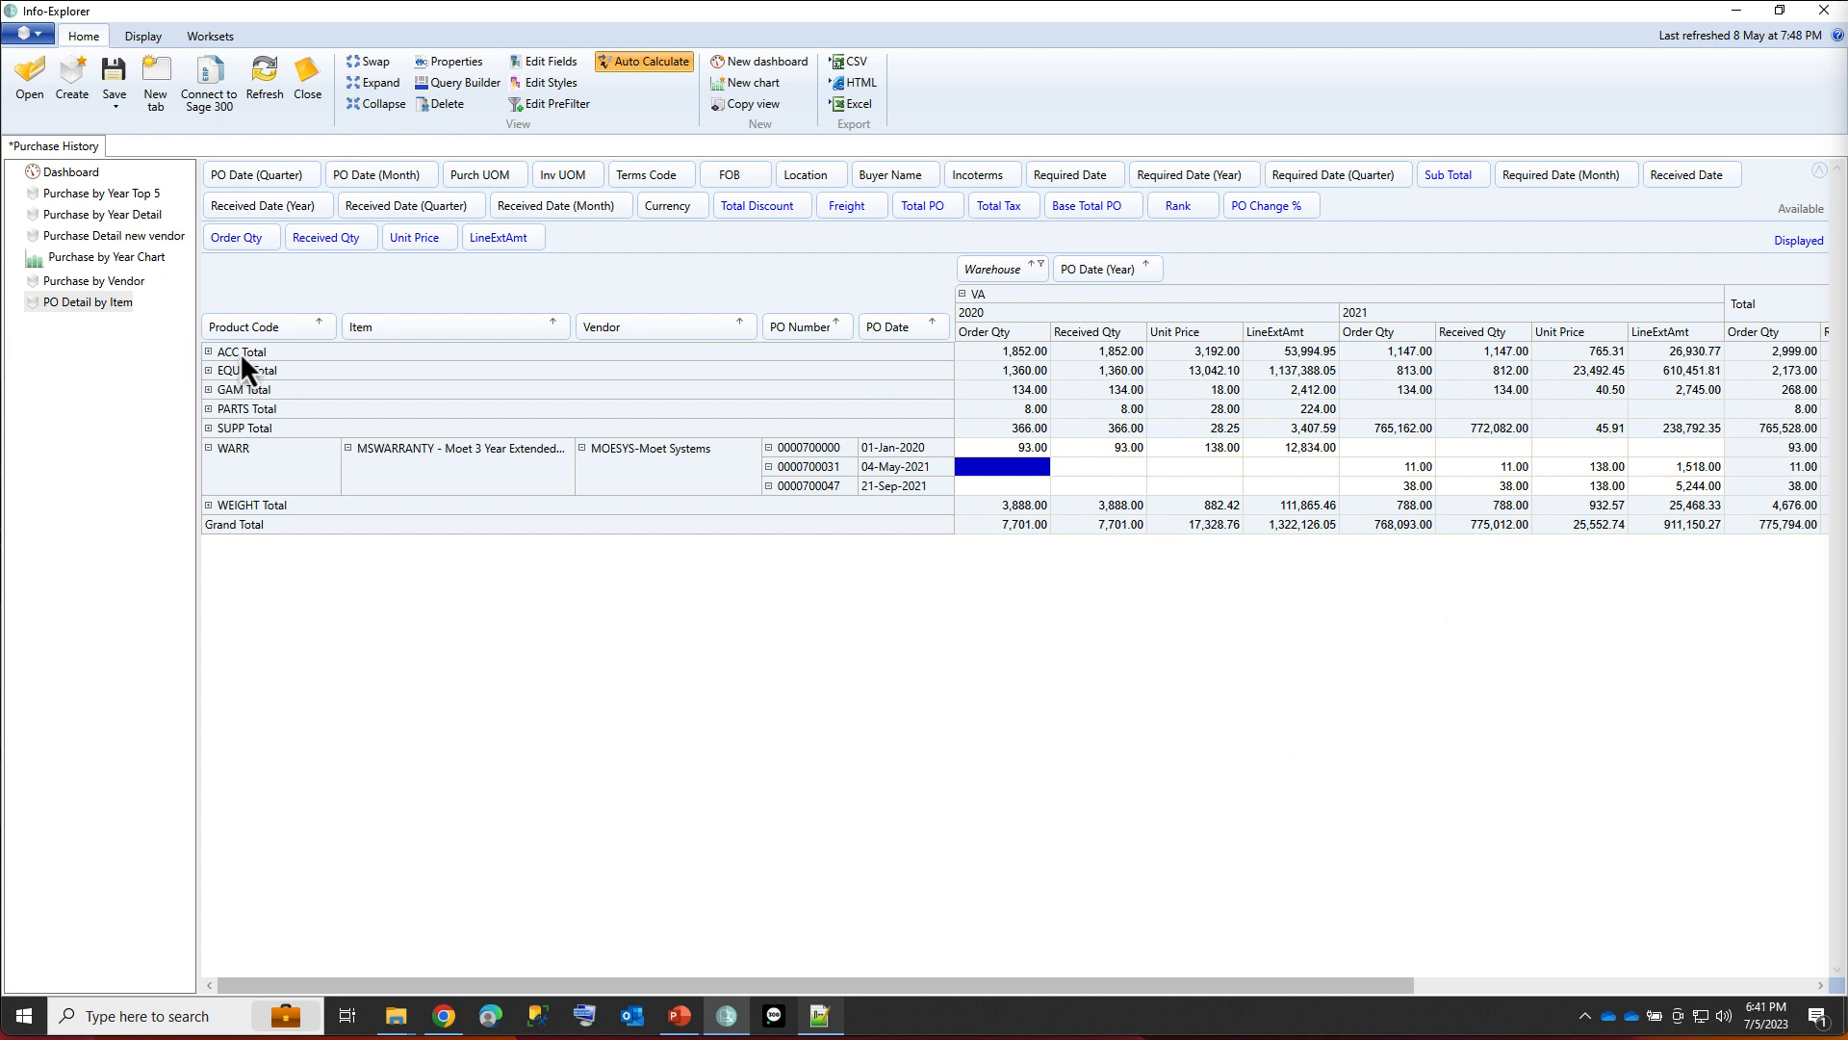
Open the Open Purchase Order cube and fit the Item column to its full item descriptions in the Outstanding PO view.
left_click(26, 85)
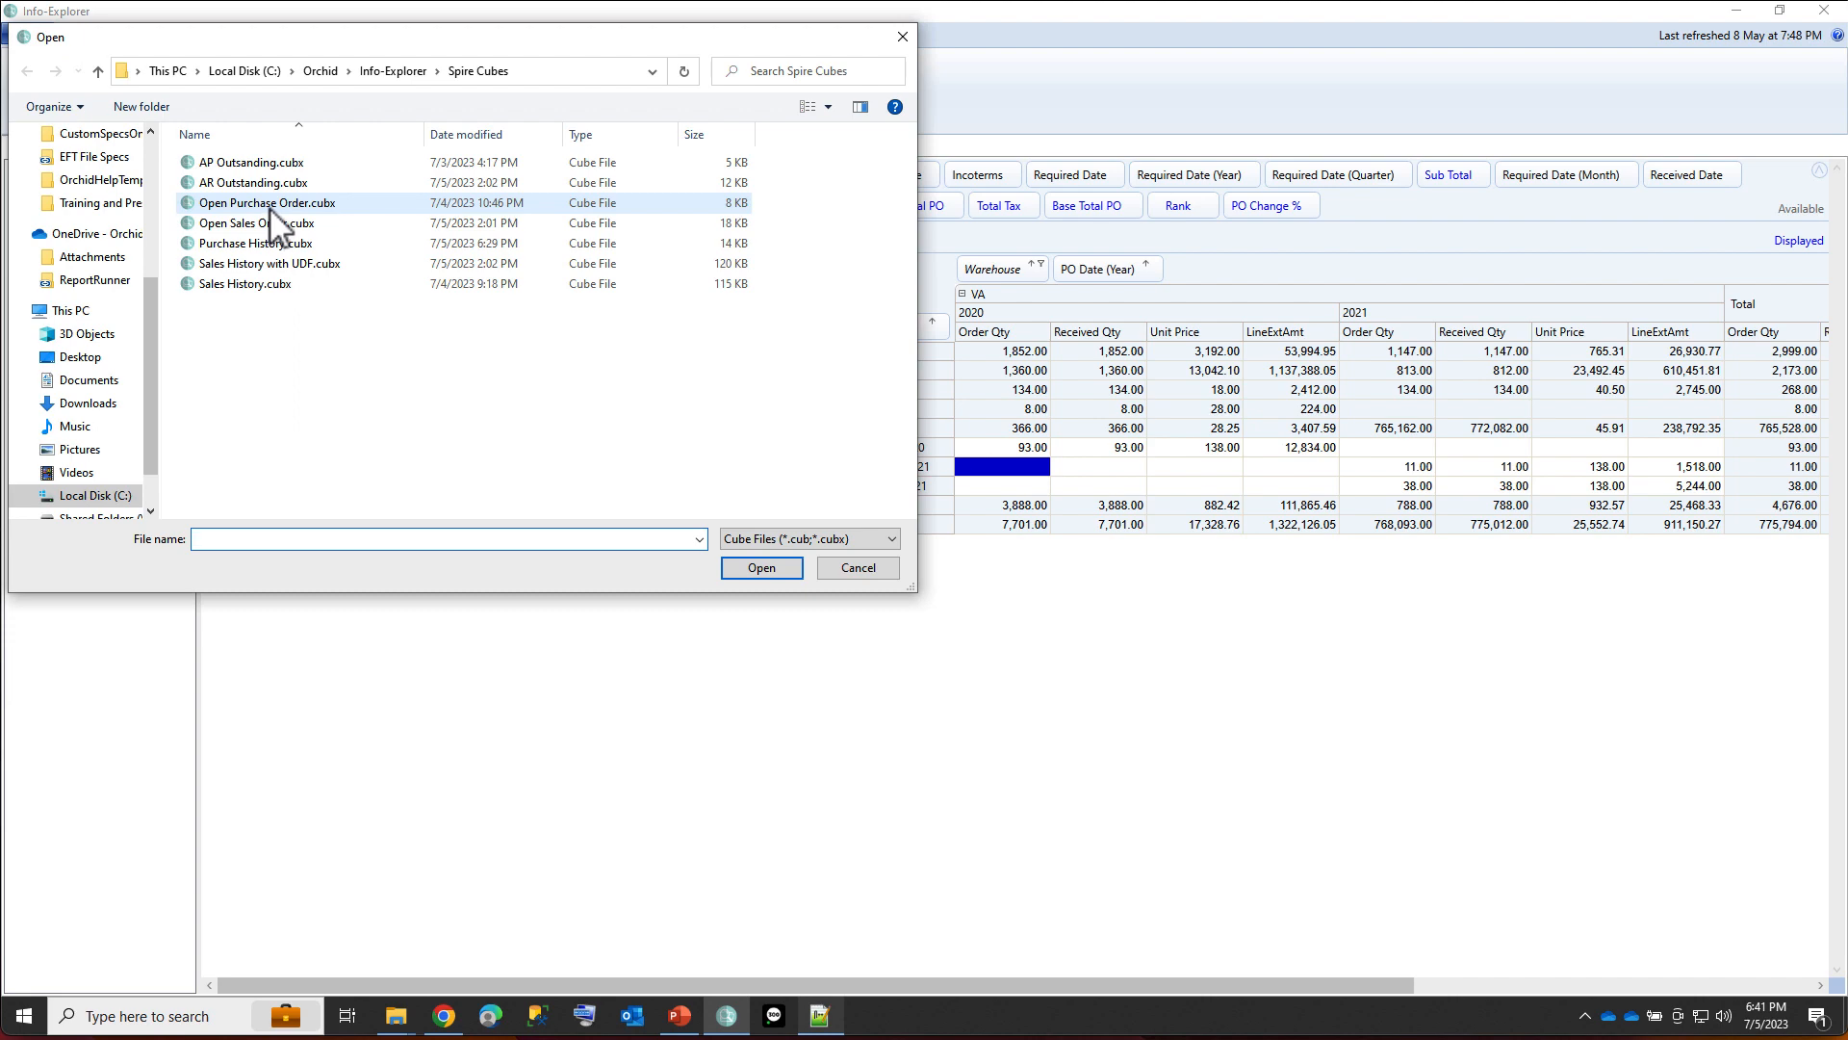
double_click(258, 204)
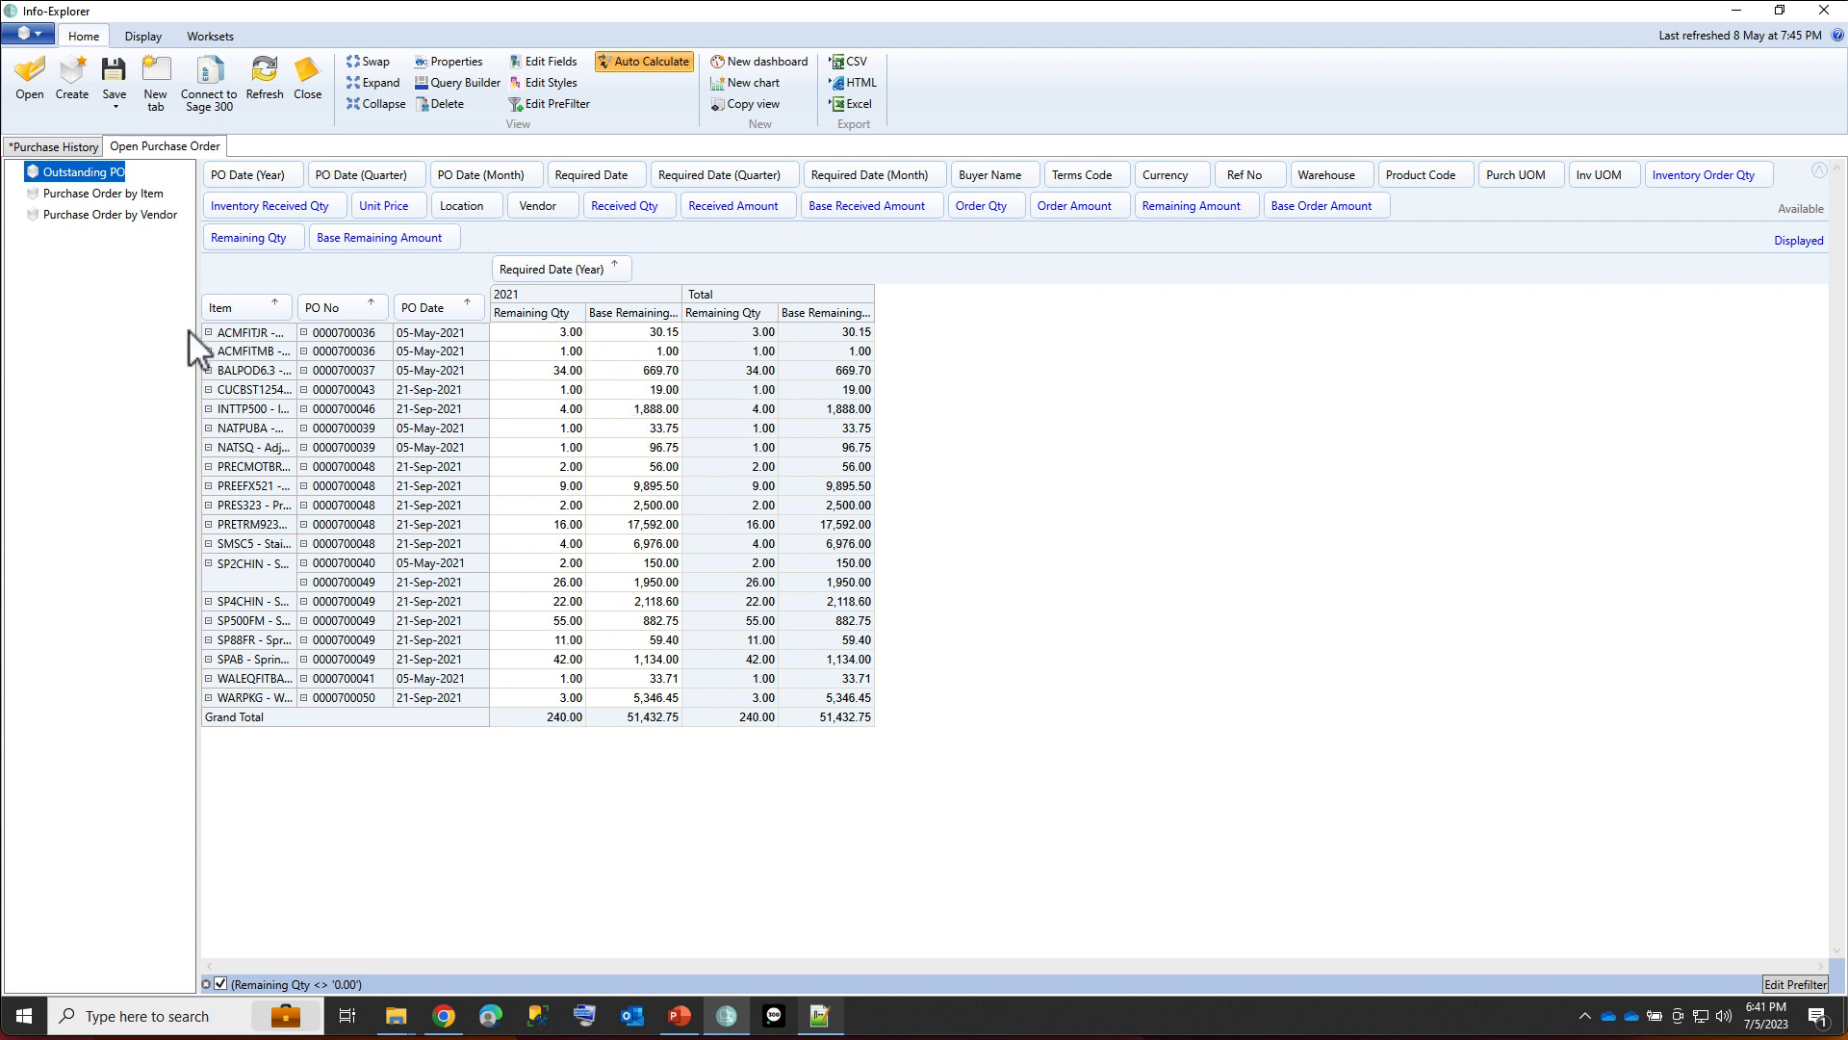
double_click(297, 352)
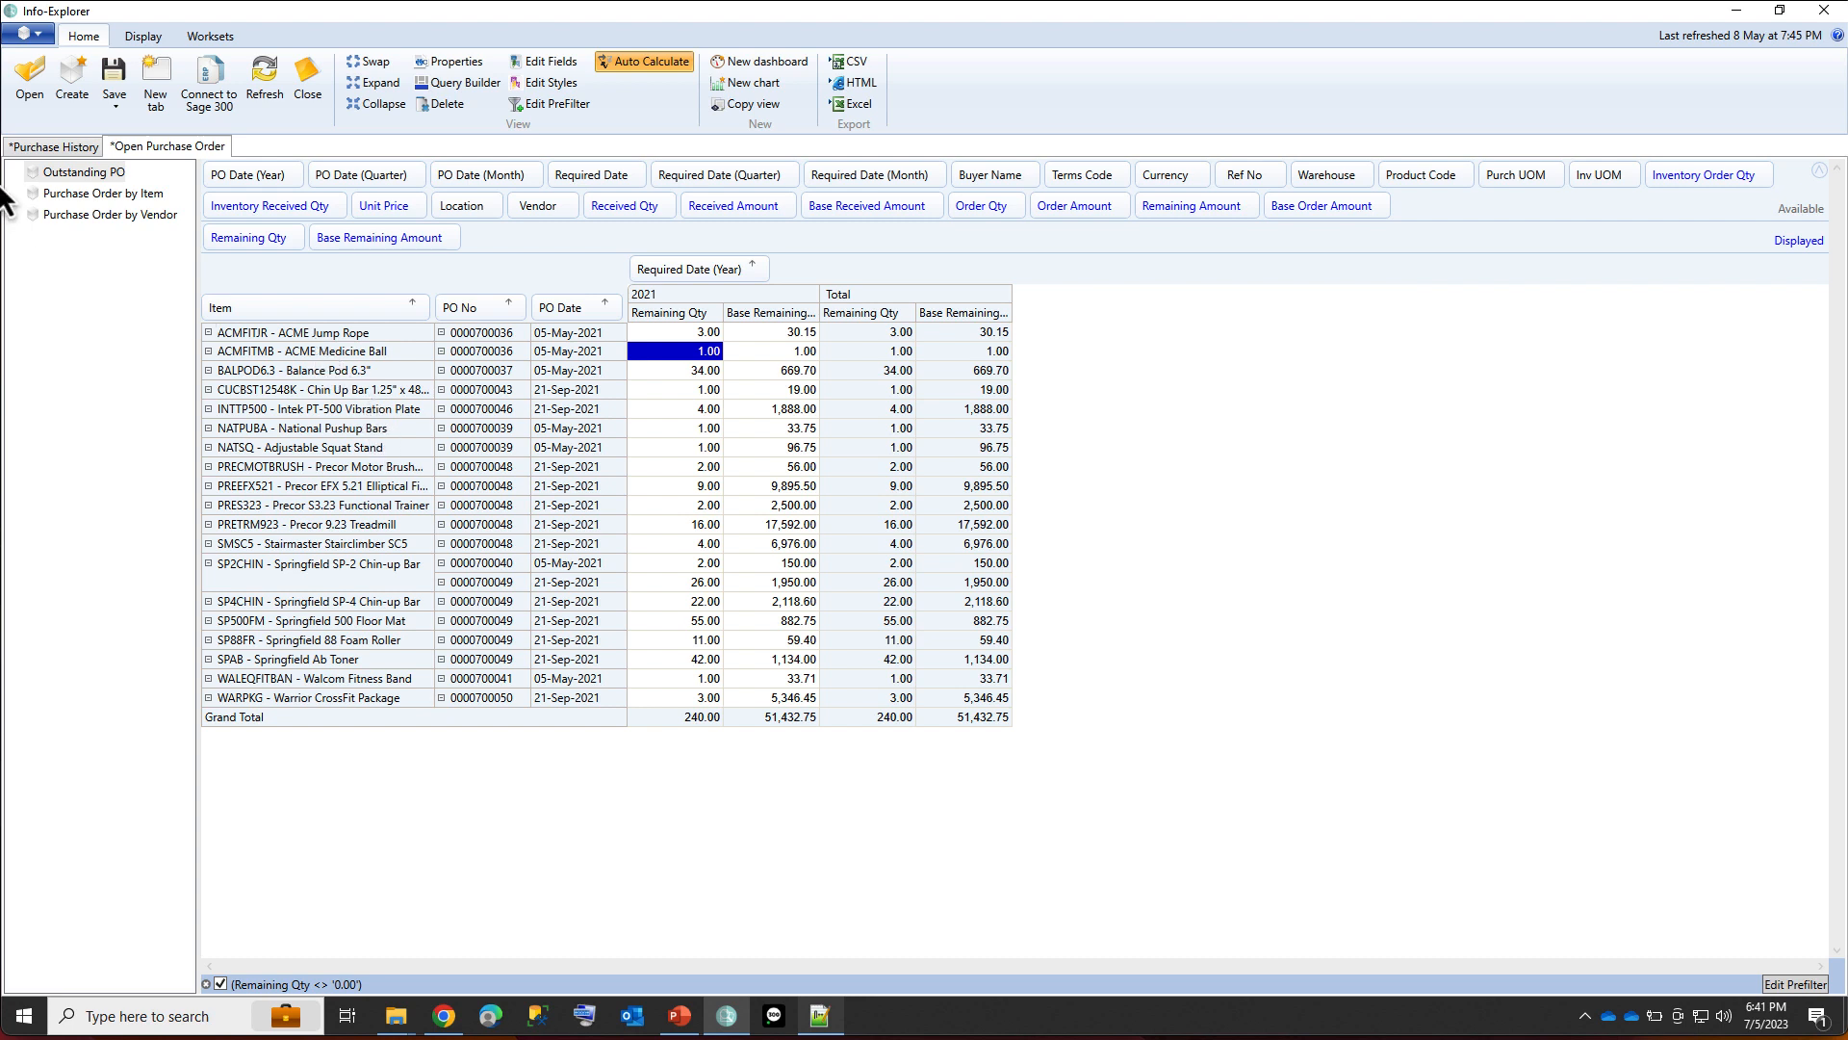
Open the Open Sales Order cube, expand ACC - Accessories in the BackOrder by Item view and select the ACMFITJR2 backorder quantity.
left_click(38, 35)
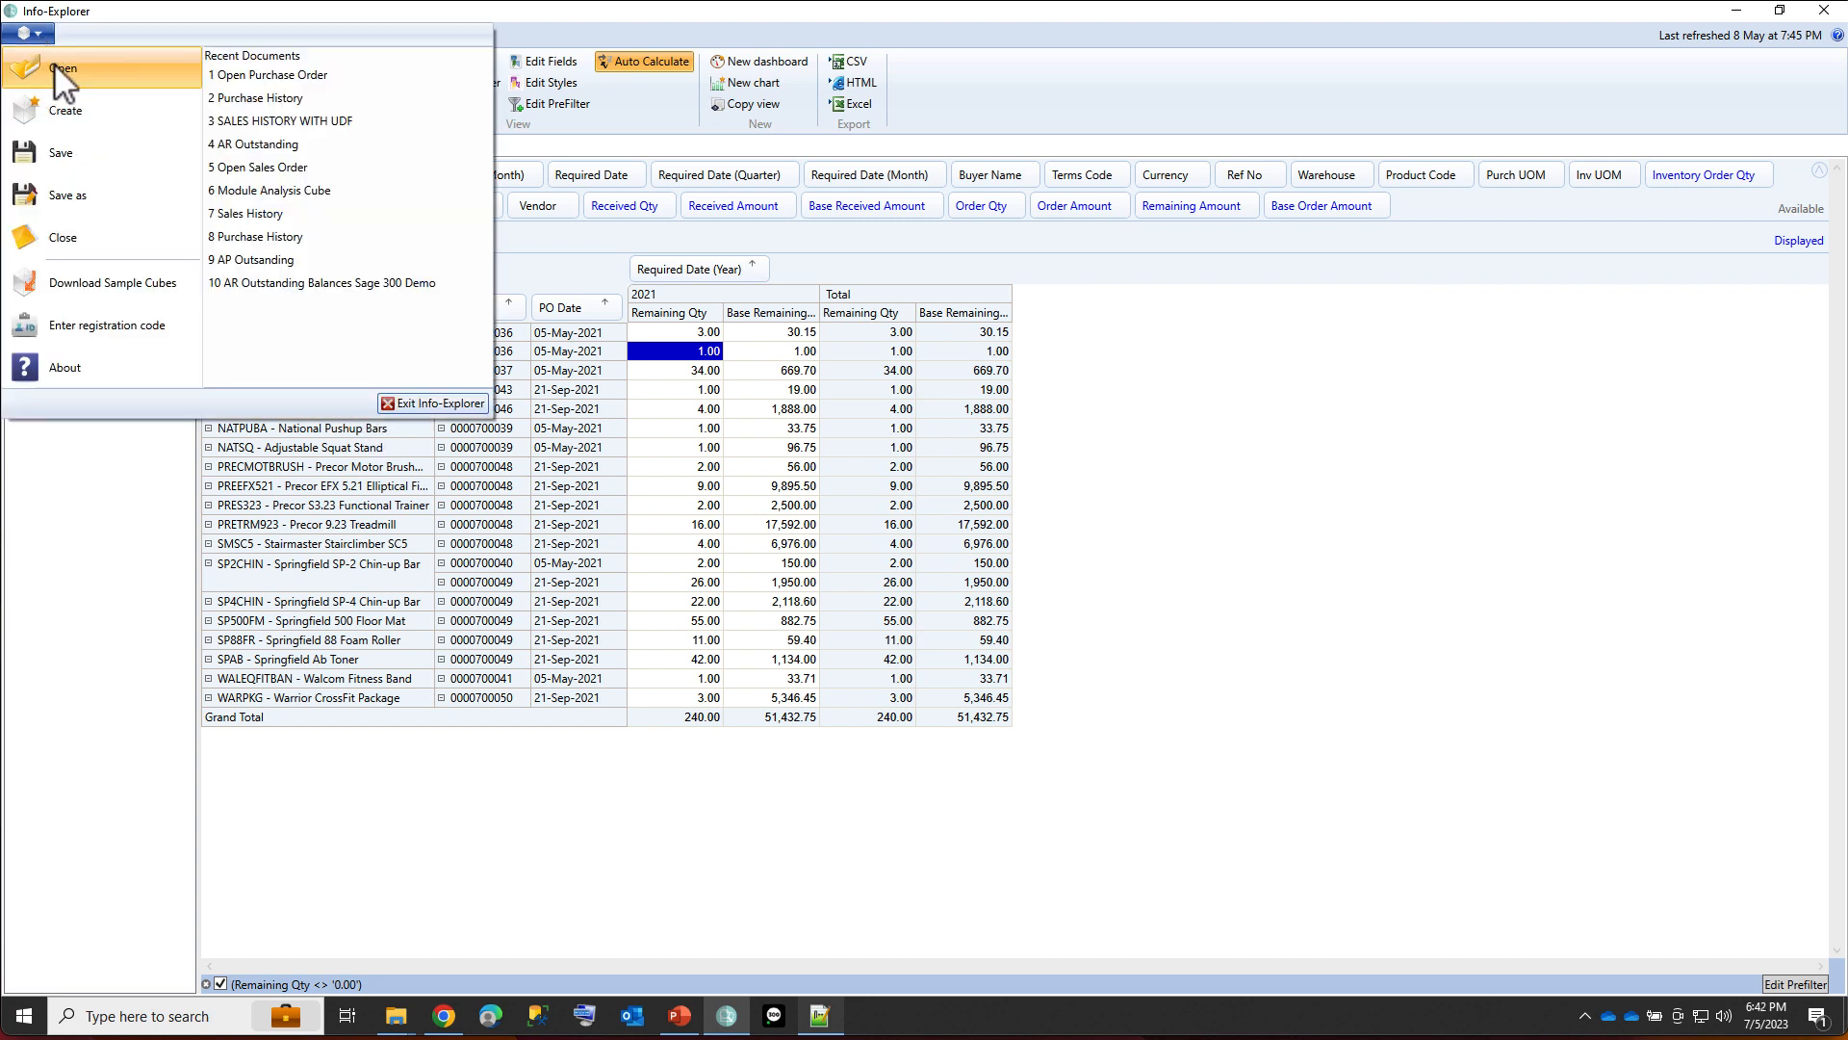
left_click(56, 65)
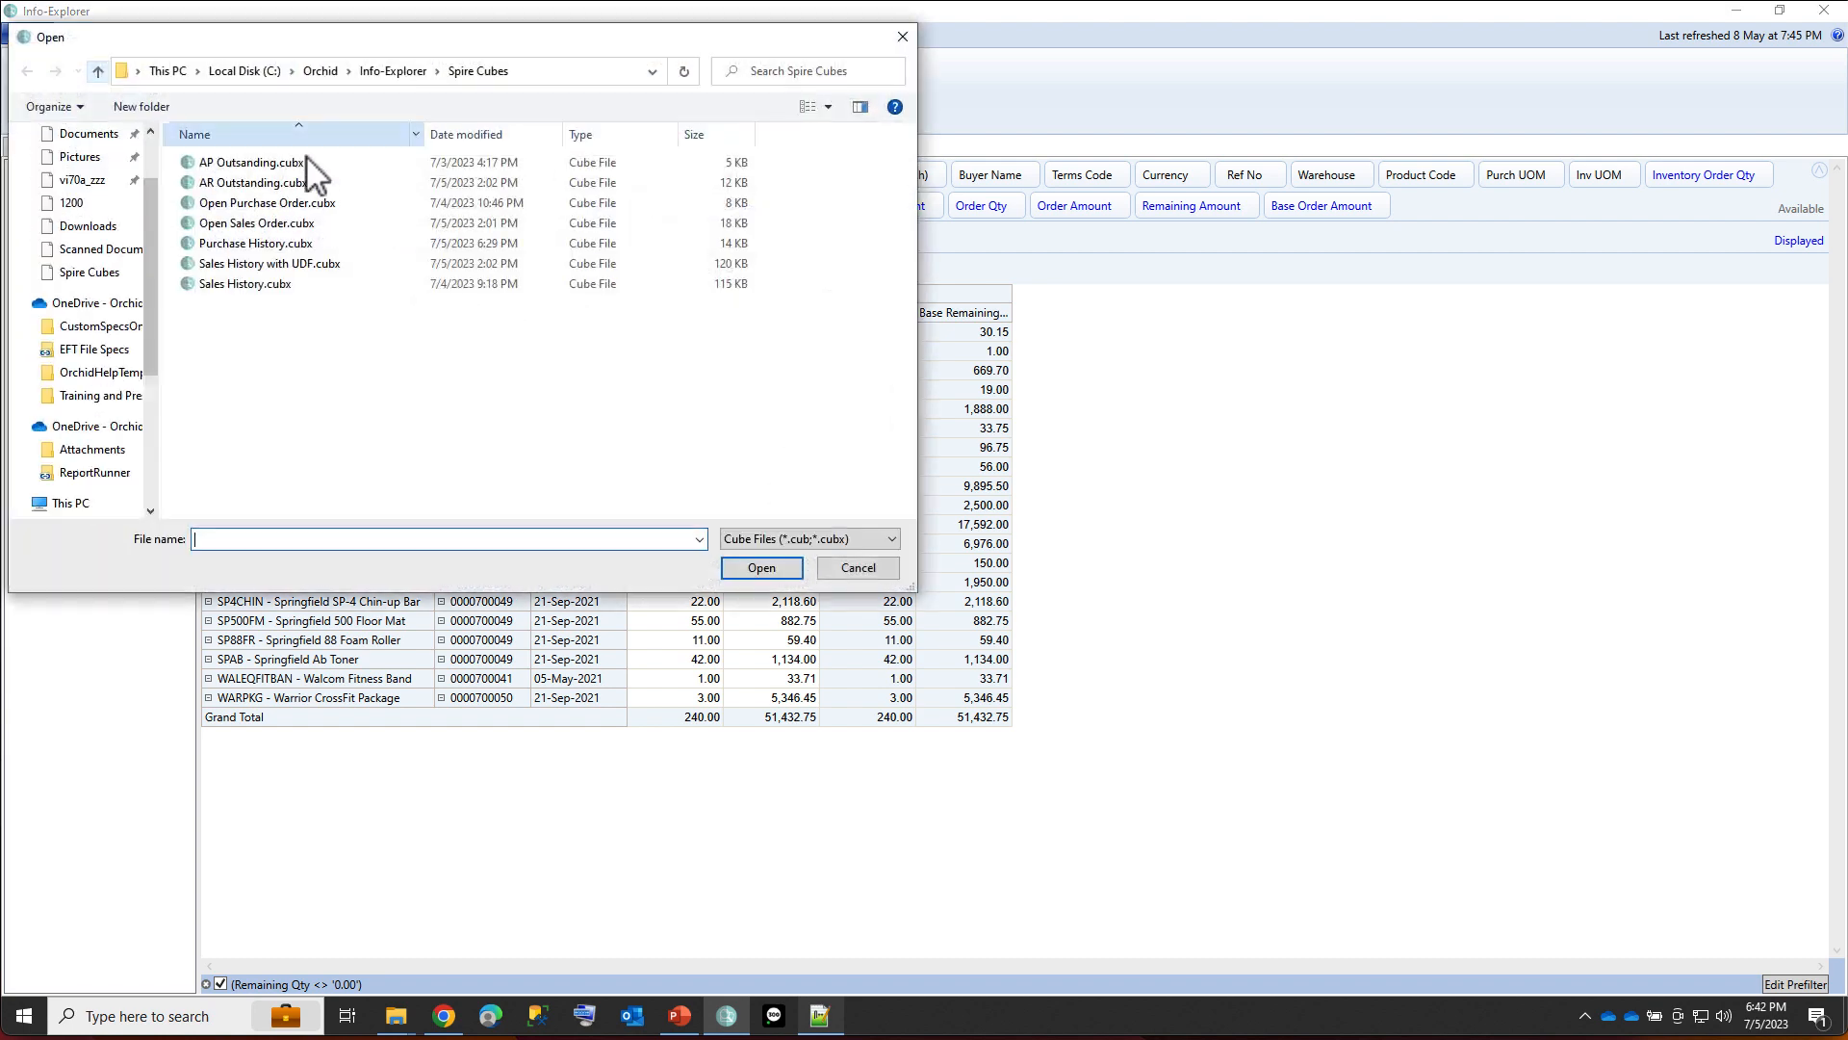
double_click(253, 224)
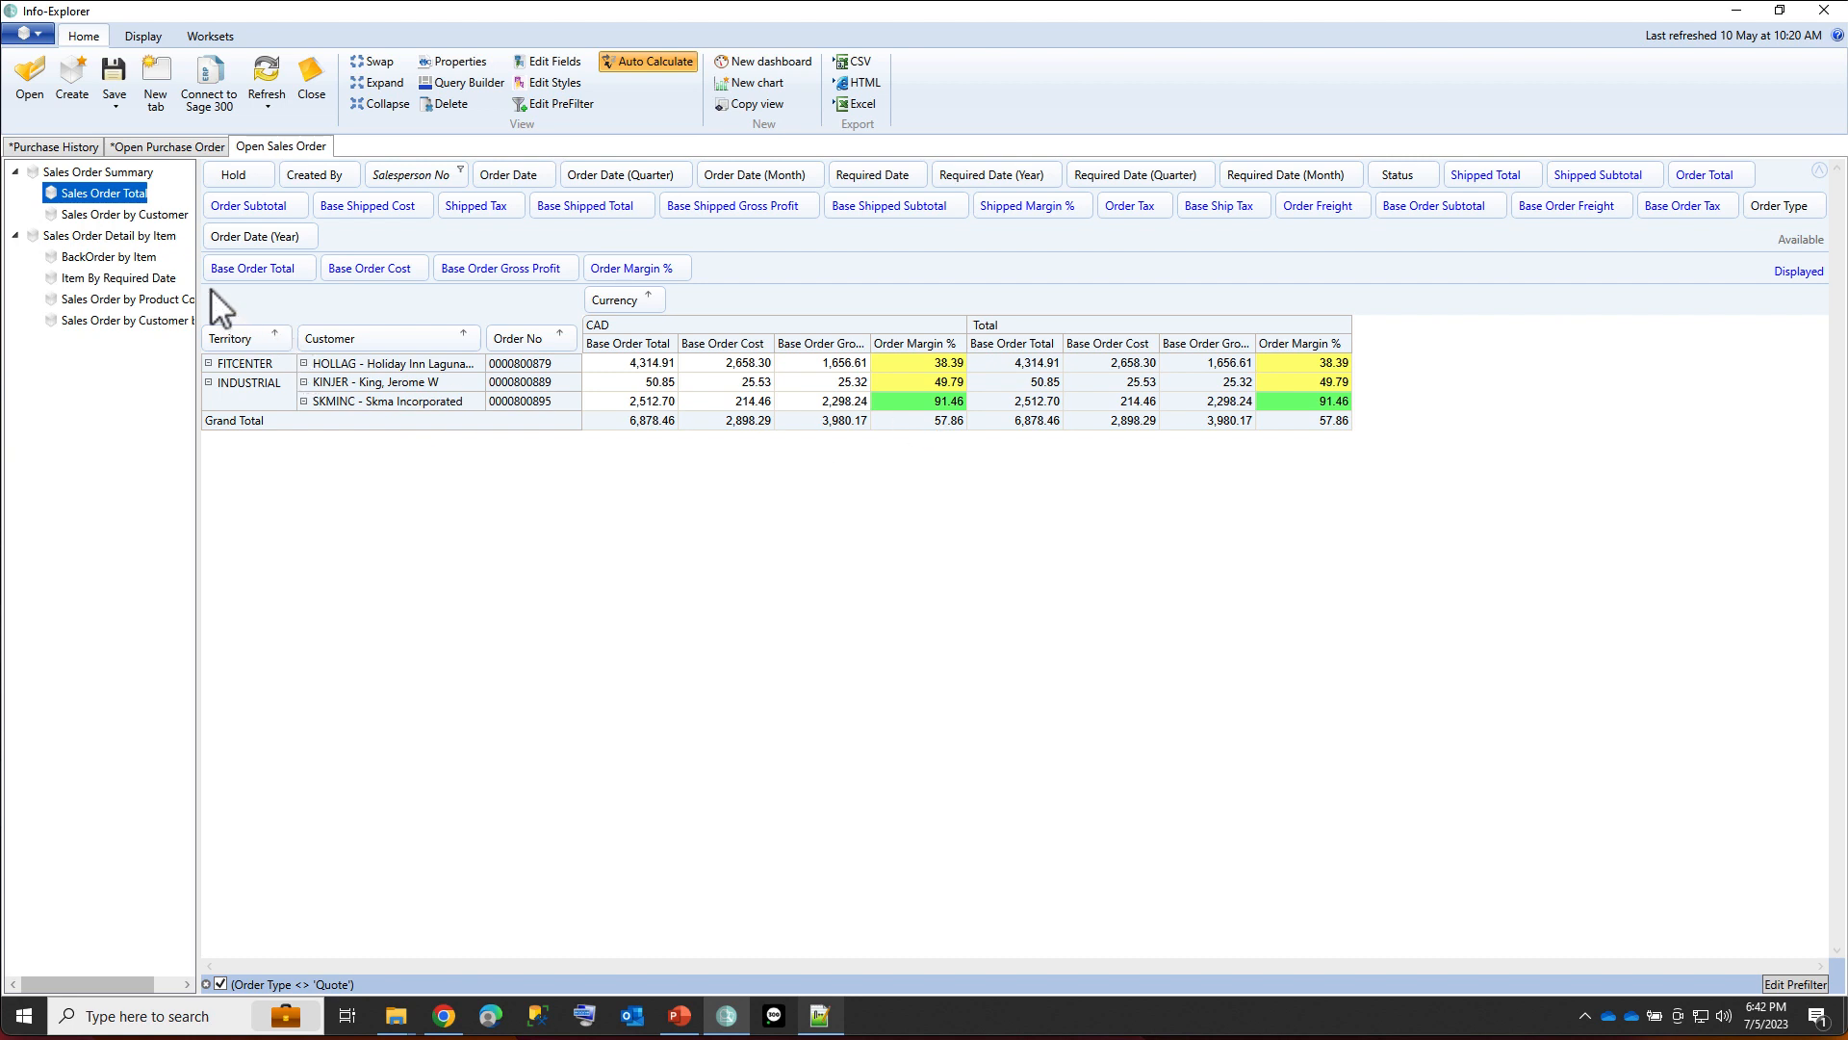
left_click(135, 258)
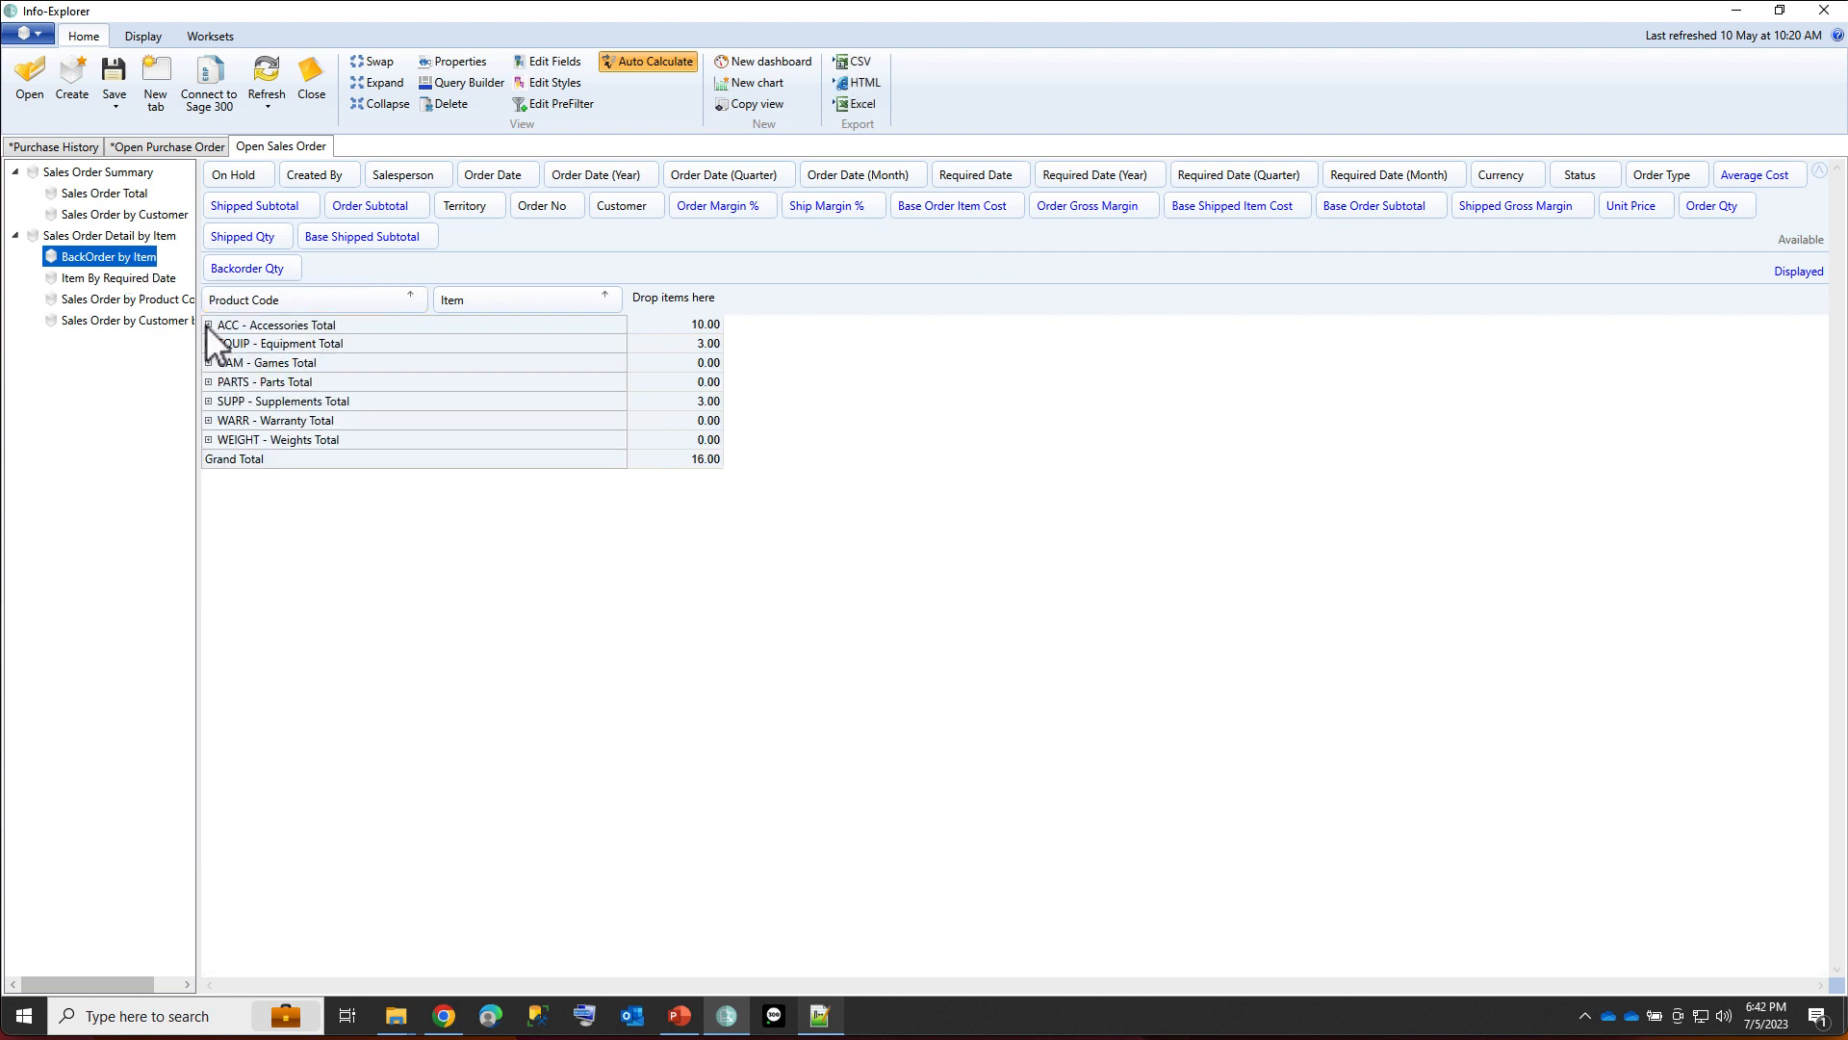
left_click(208, 325)
left_click(595, 365)
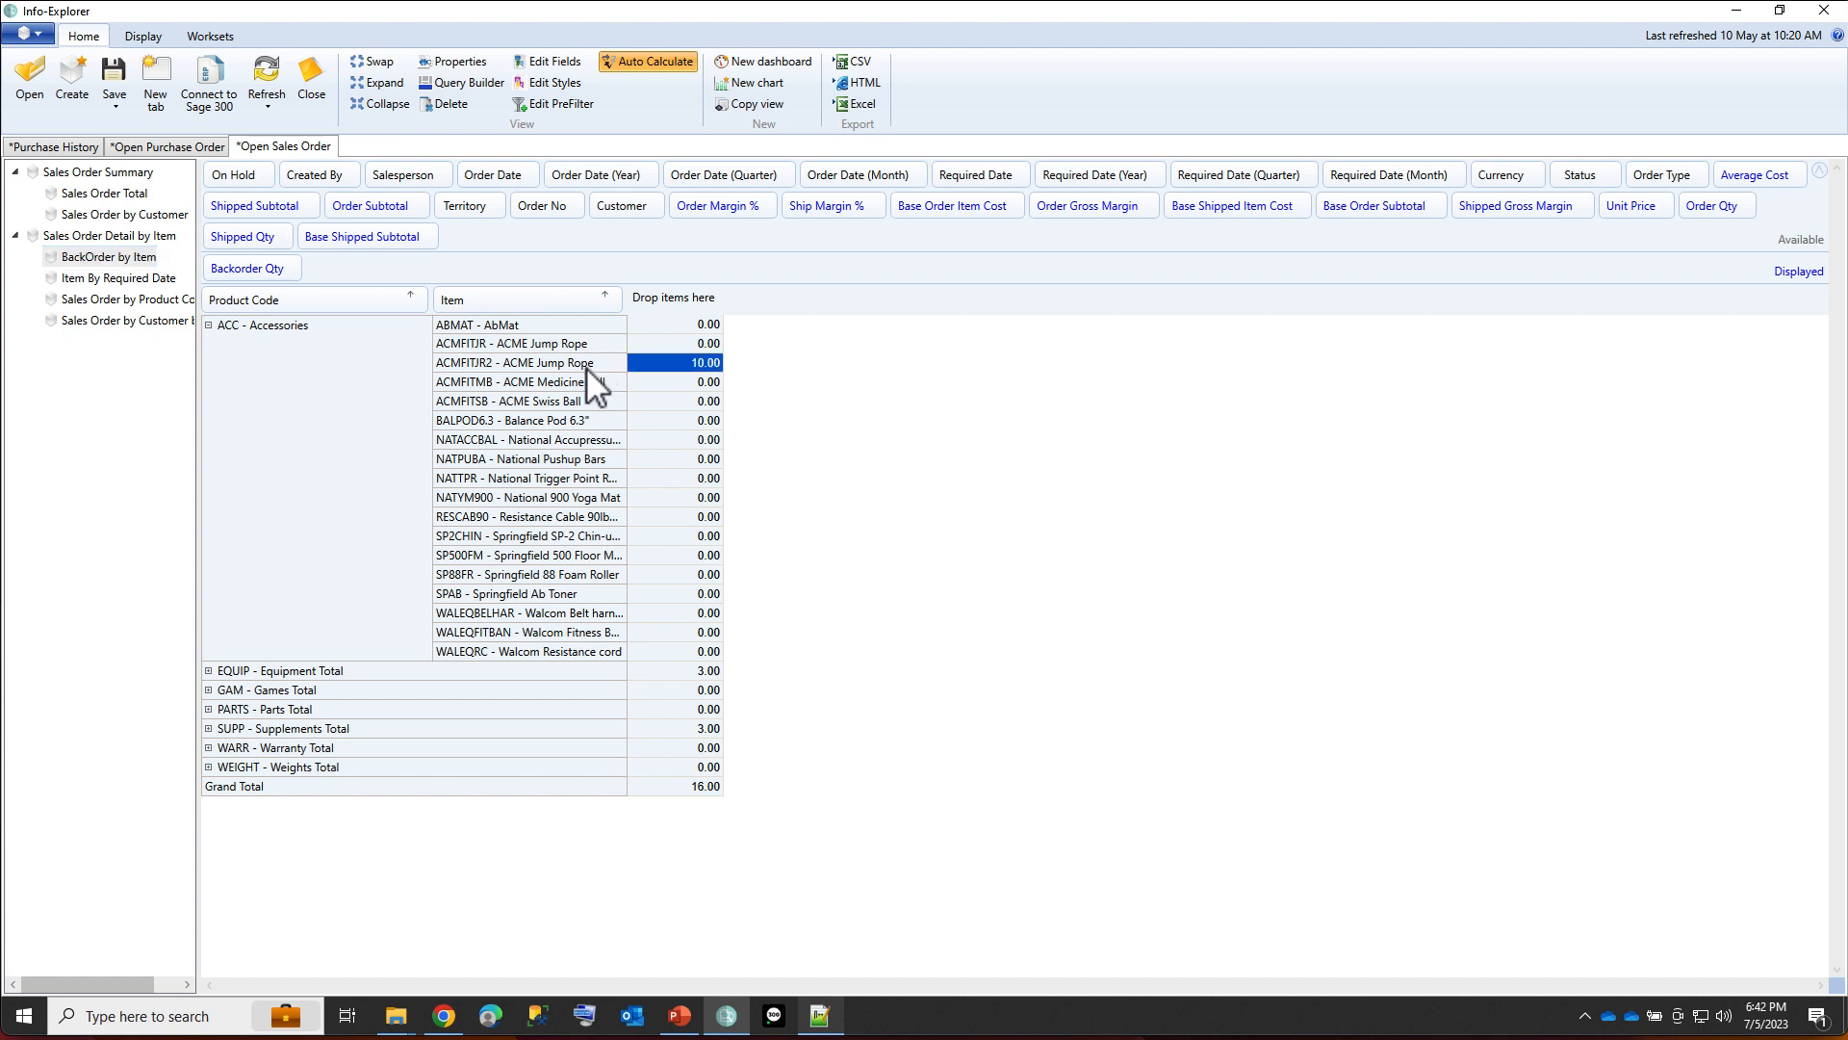
In the Open Purchase Order cube's Outstanding PO view, add Vendor as a row field before Item and widen its column.
left_click(180, 151)
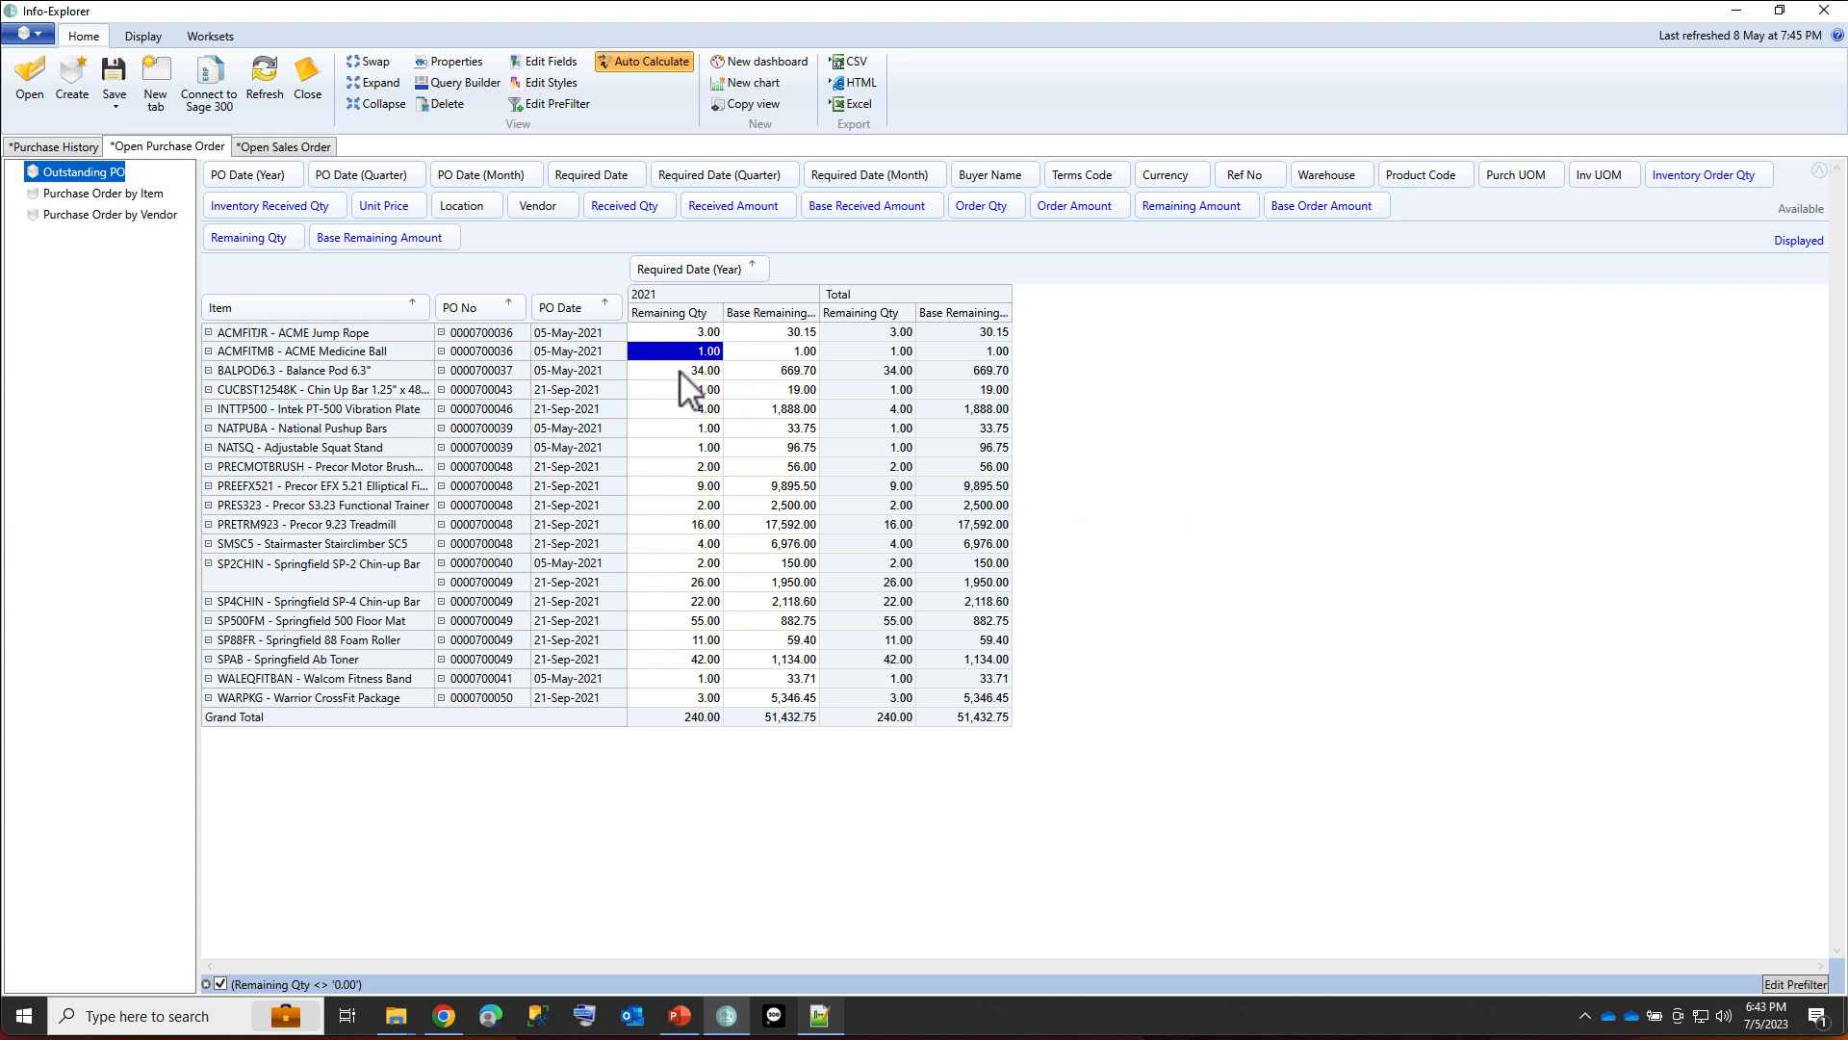
right_click(105, 175)
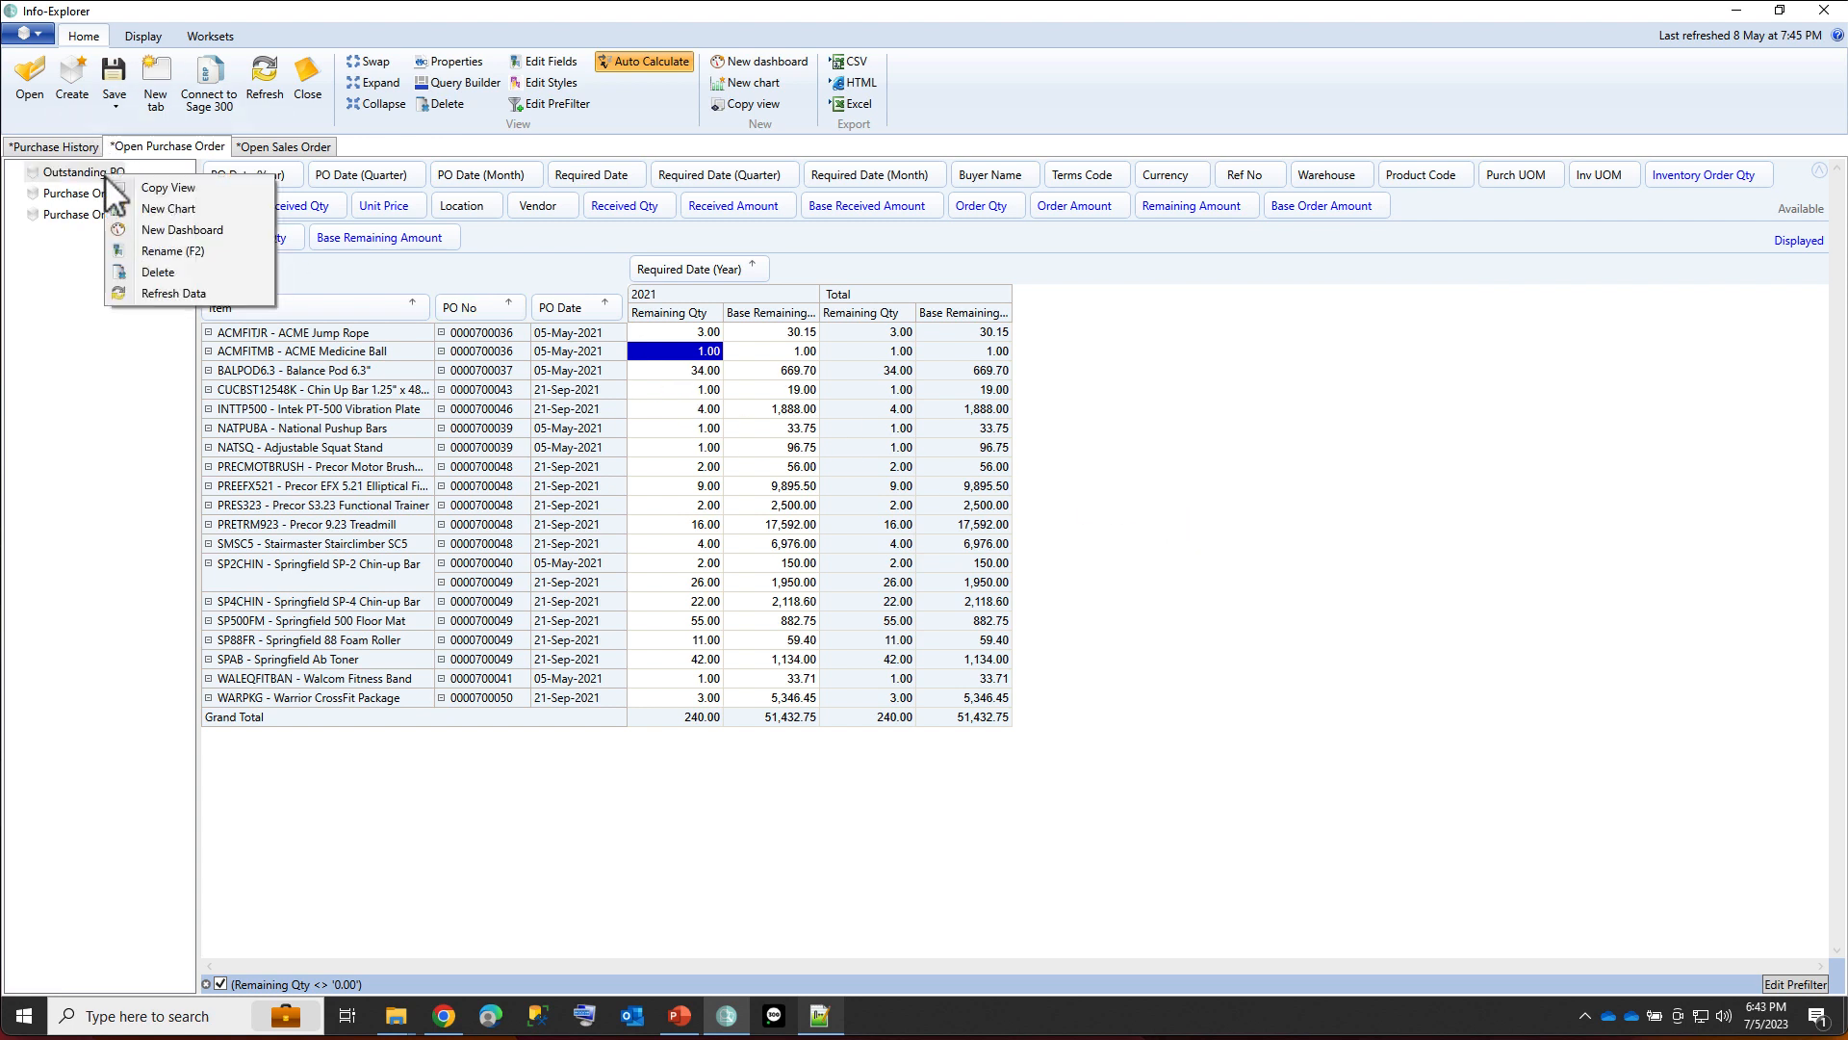
left_click(94, 172)
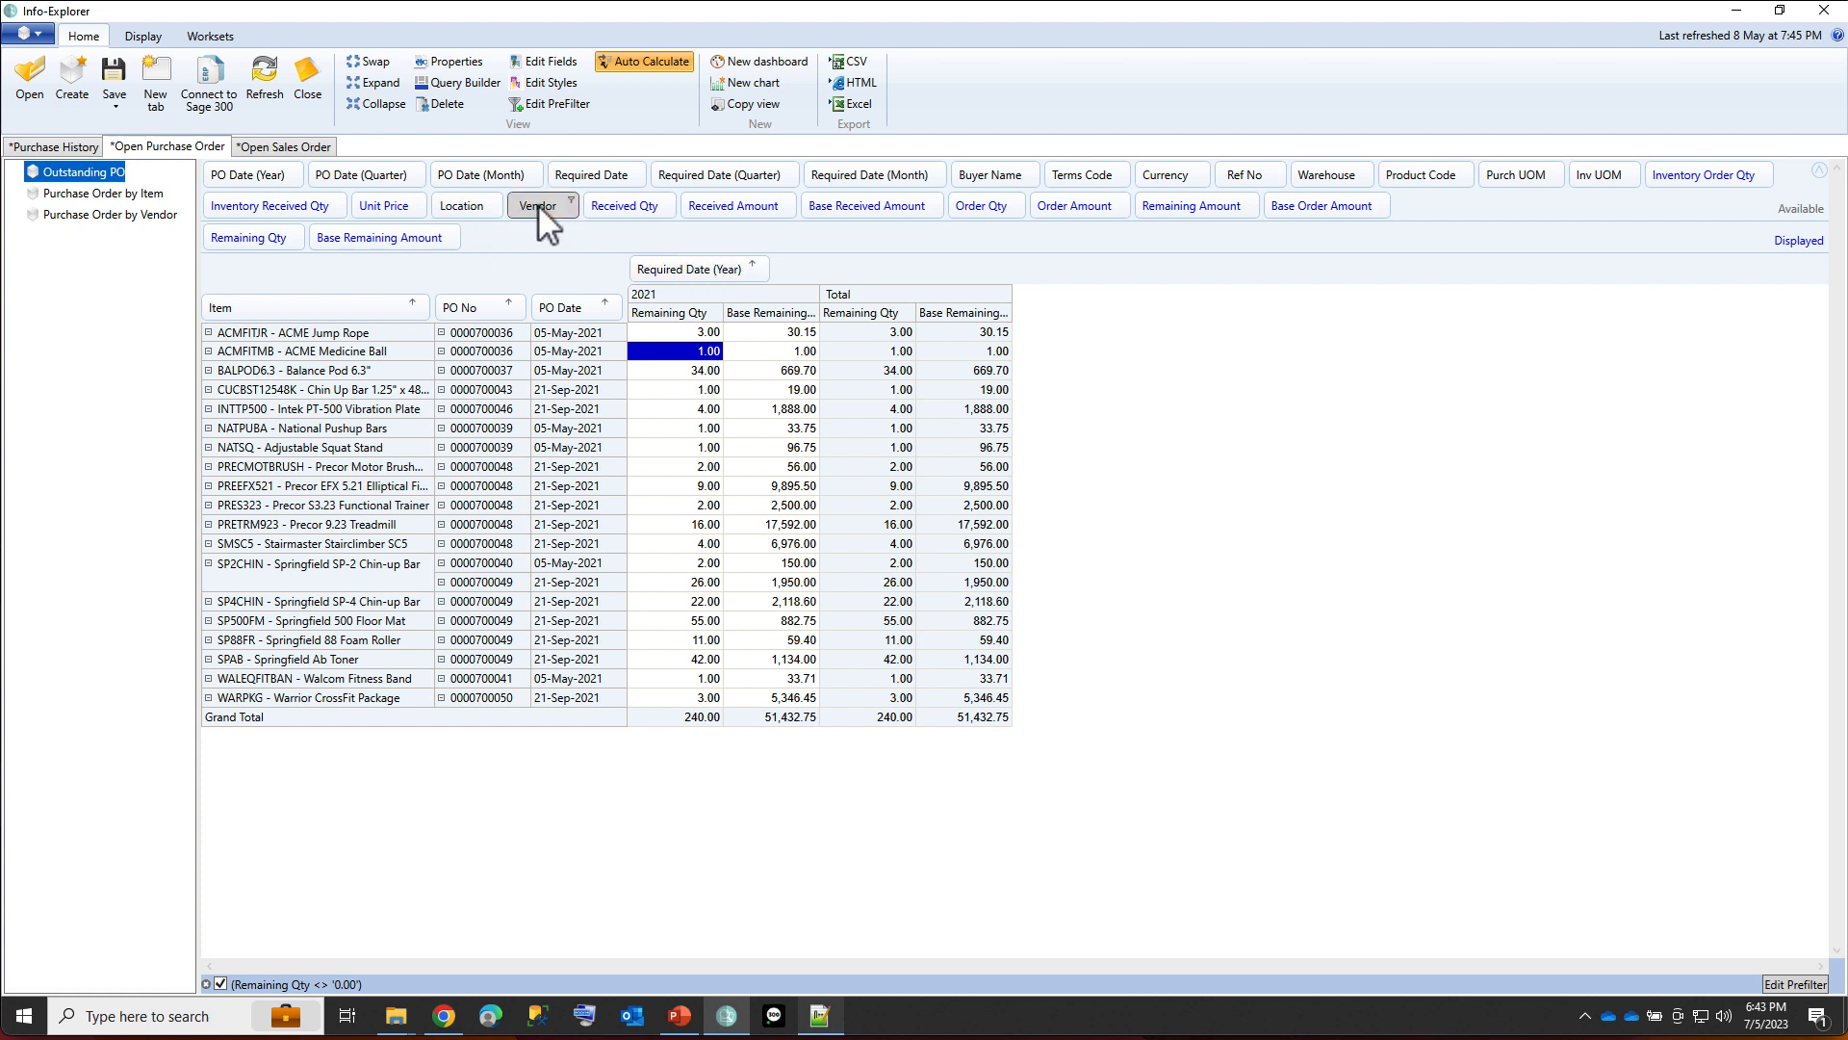
left_click_drag(537, 204, 225, 312)
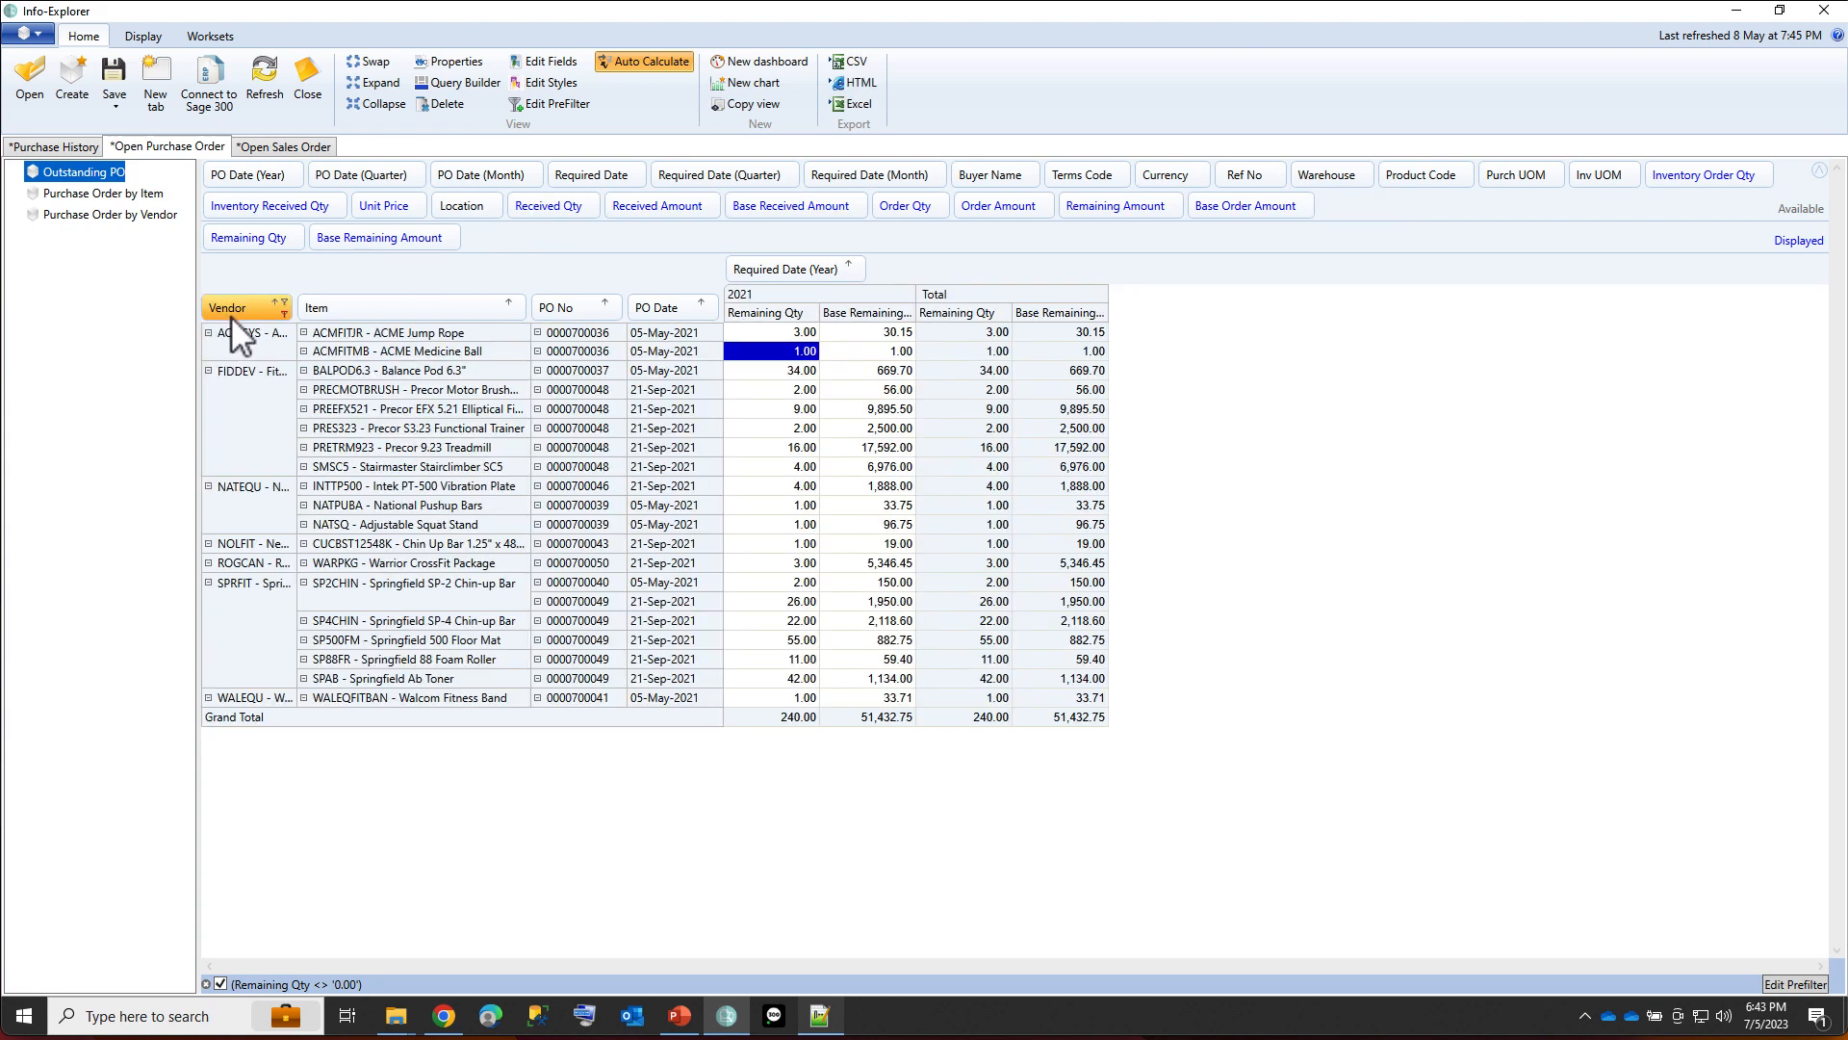
left_click_drag(288, 380, 509, 378)
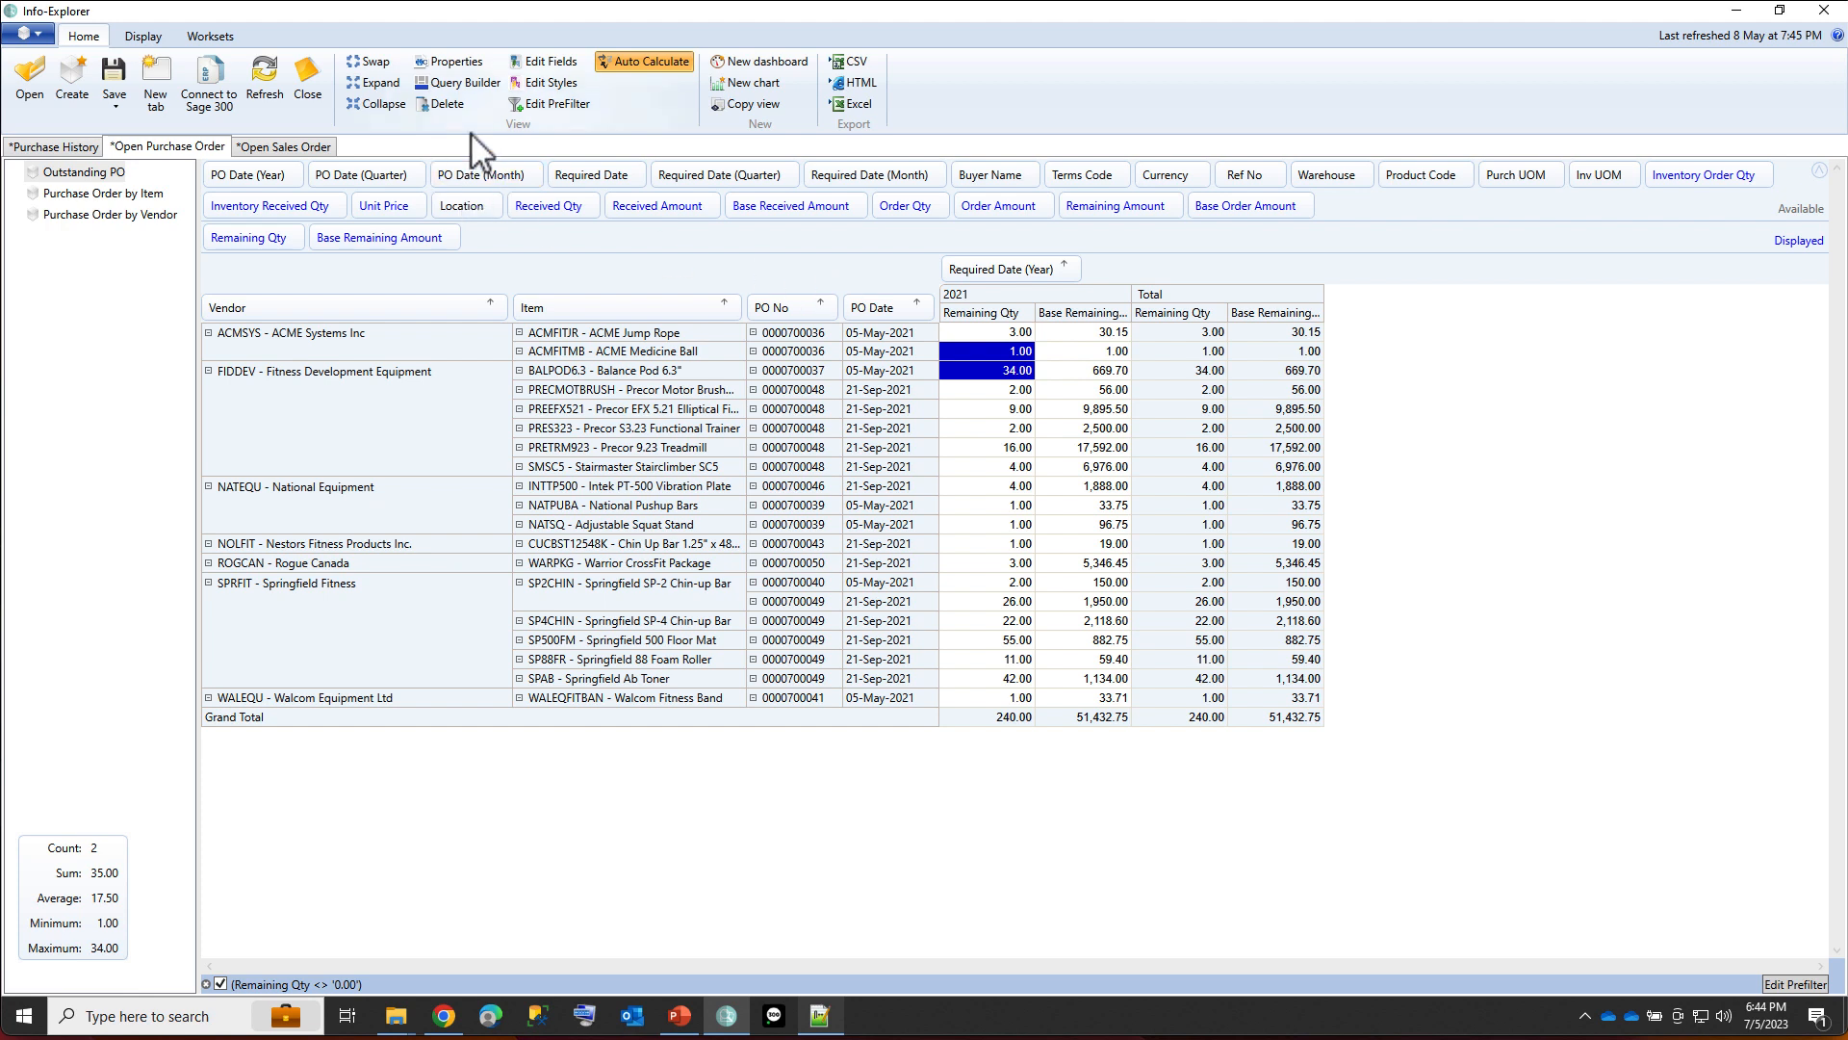
left_click(146, 216)
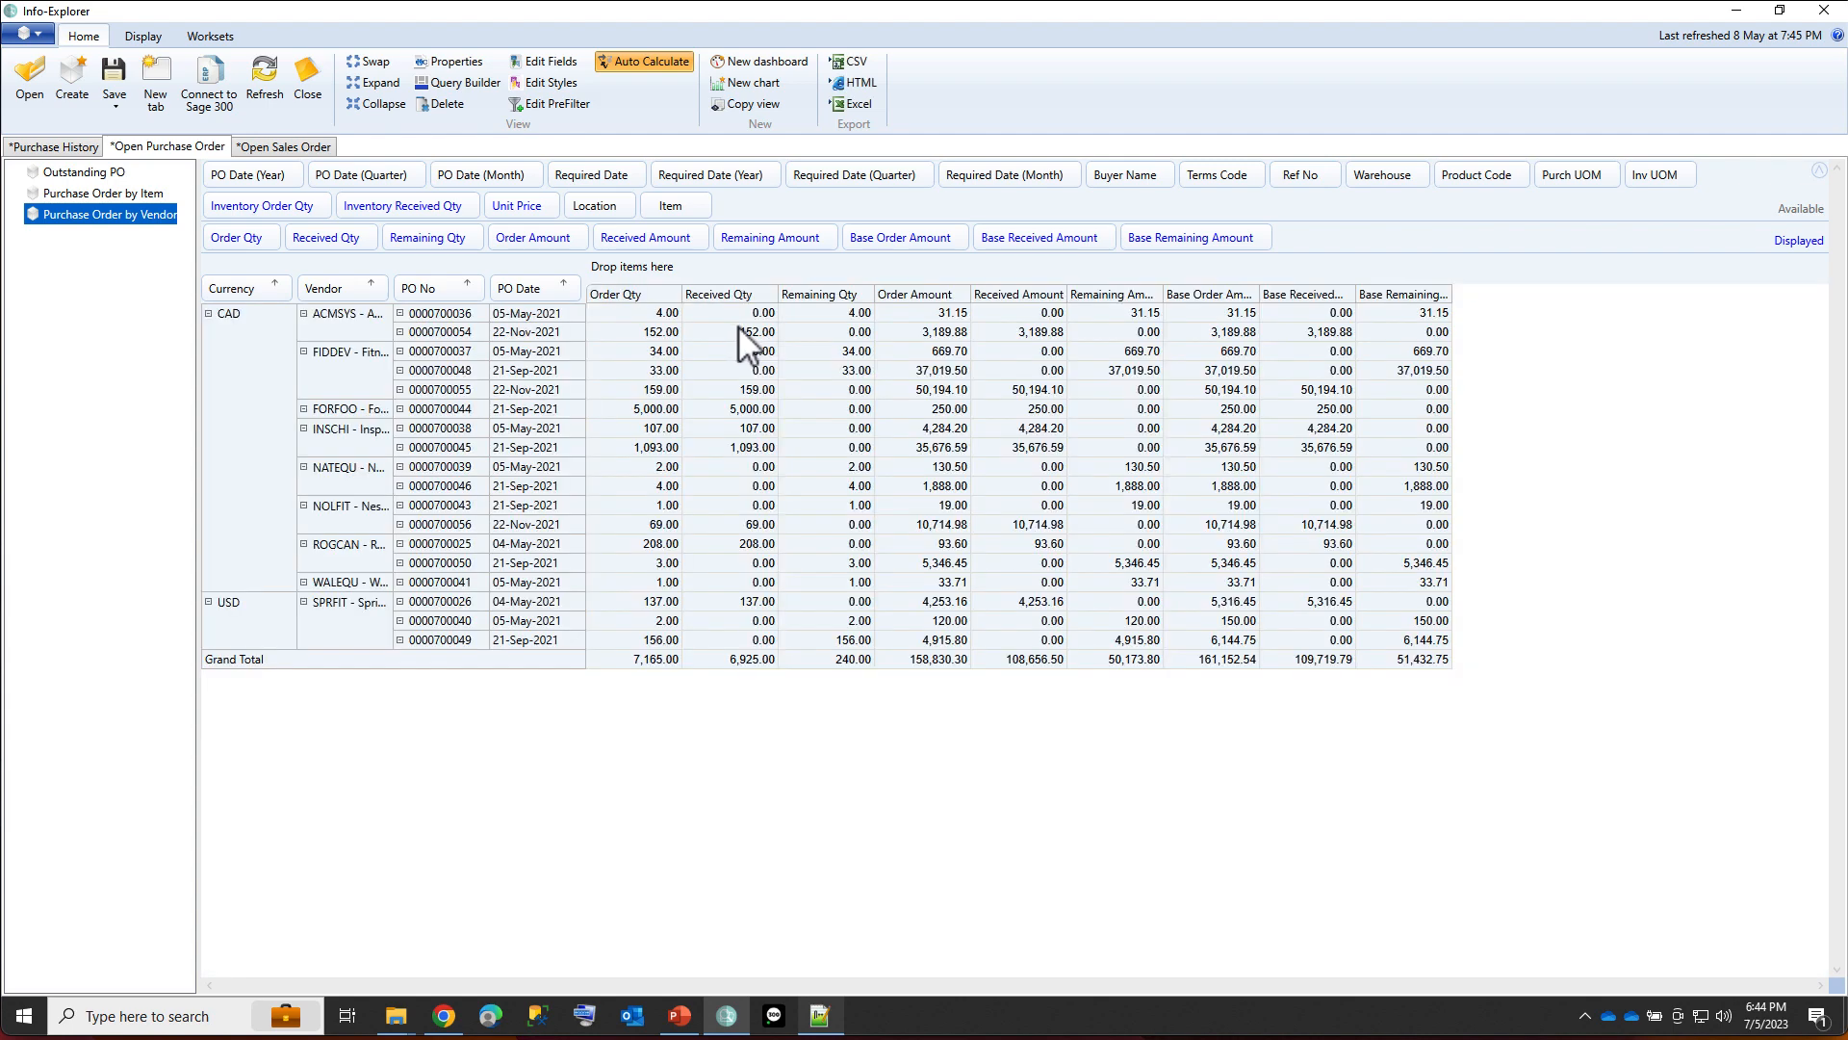
left_click(921, 331)
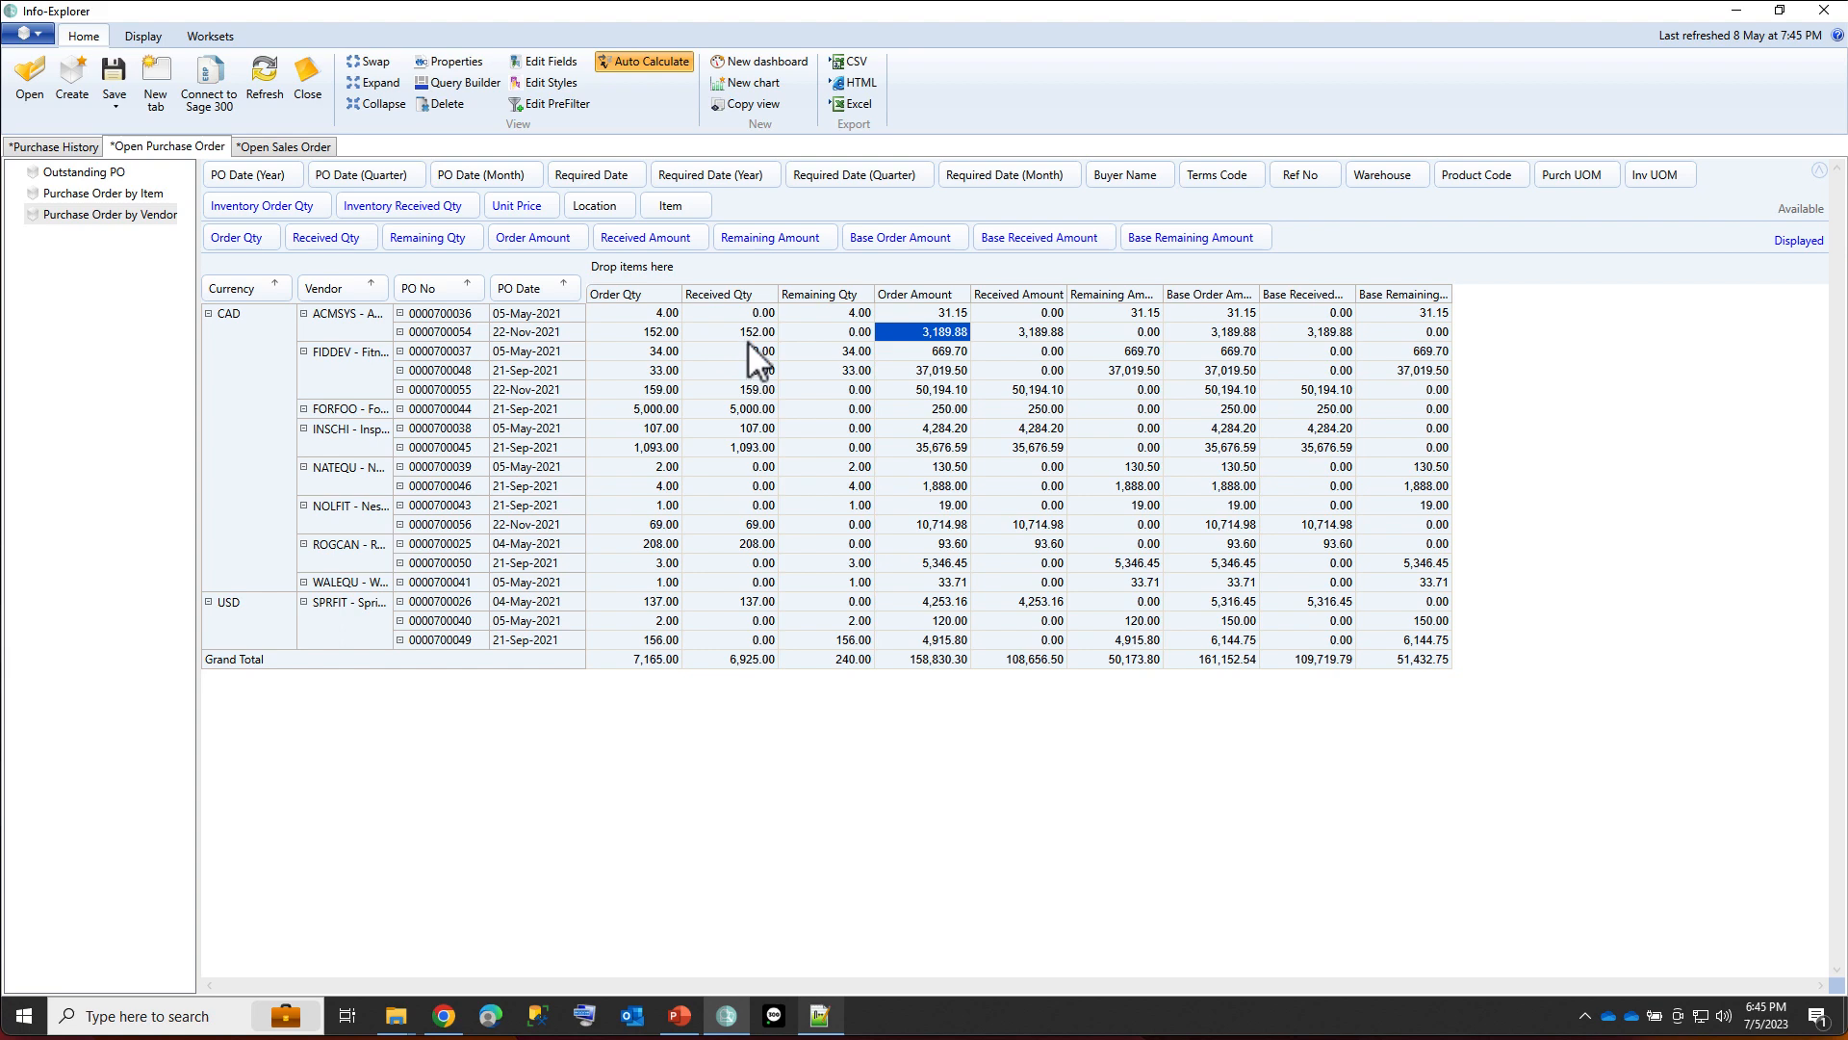
left_click(545, 82)
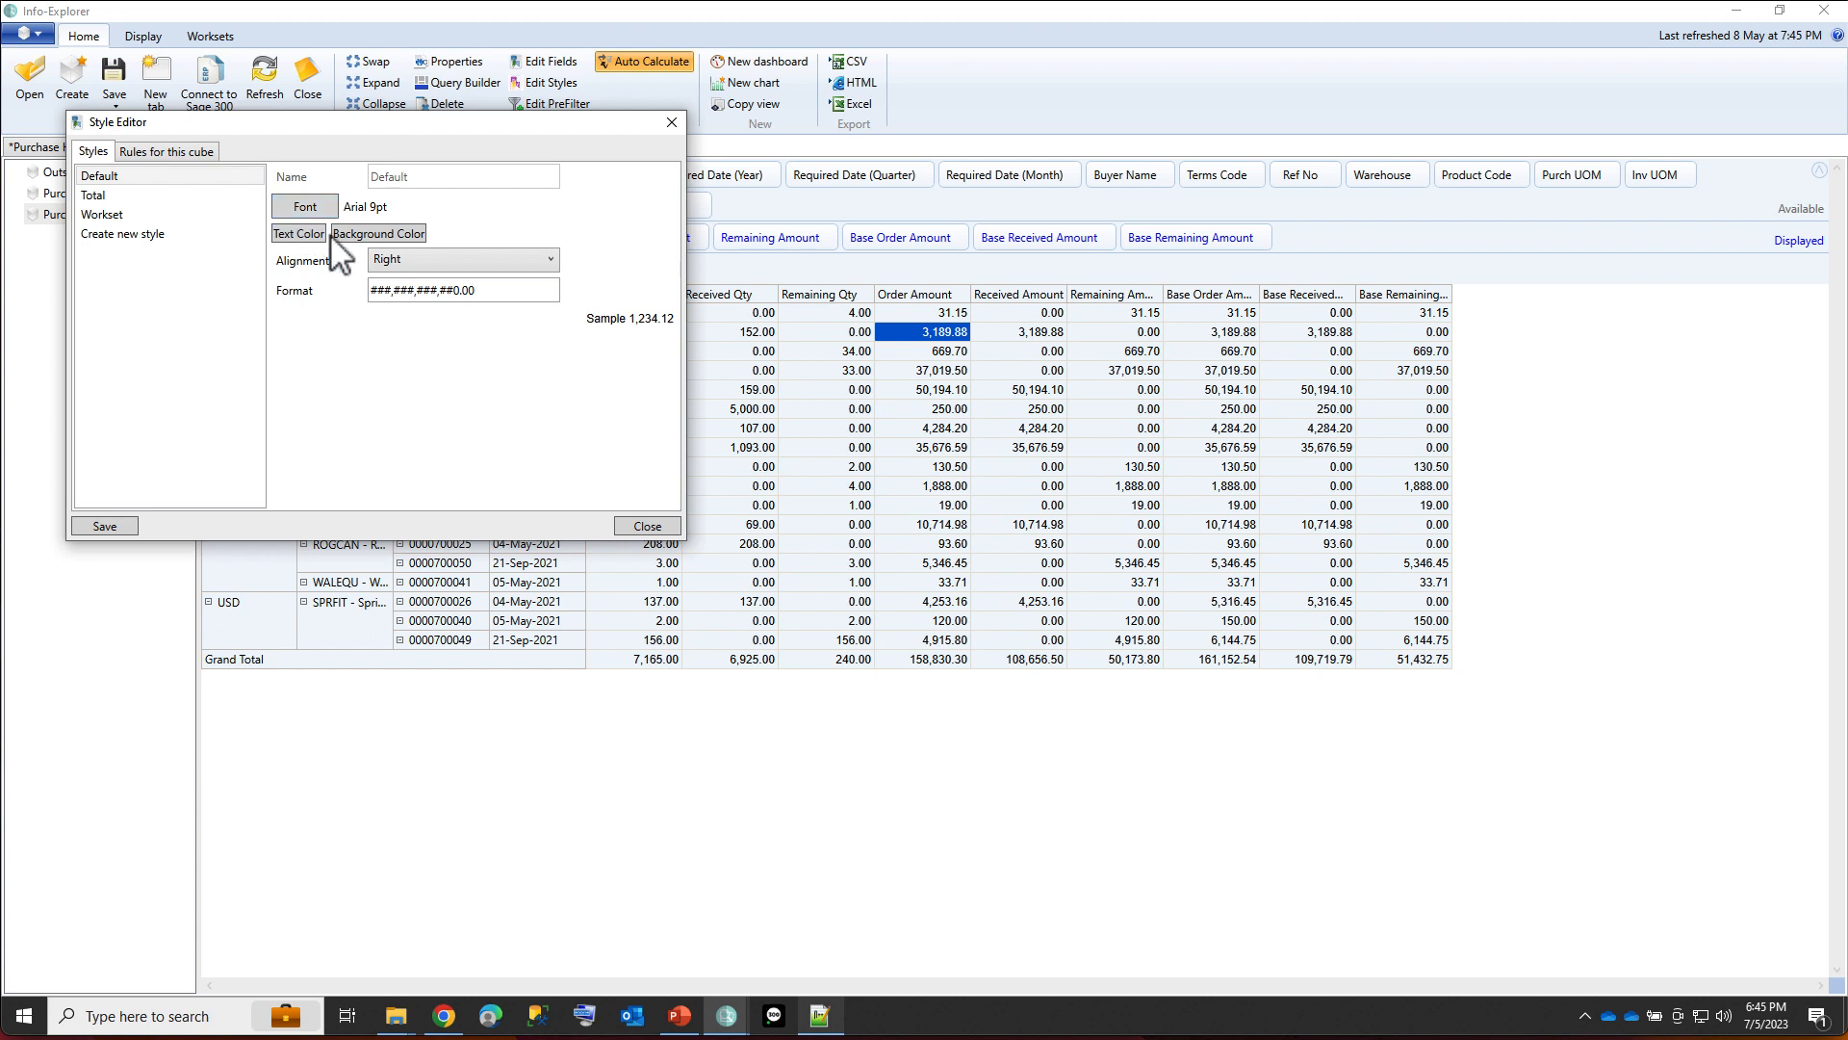
left_click(672, 123)
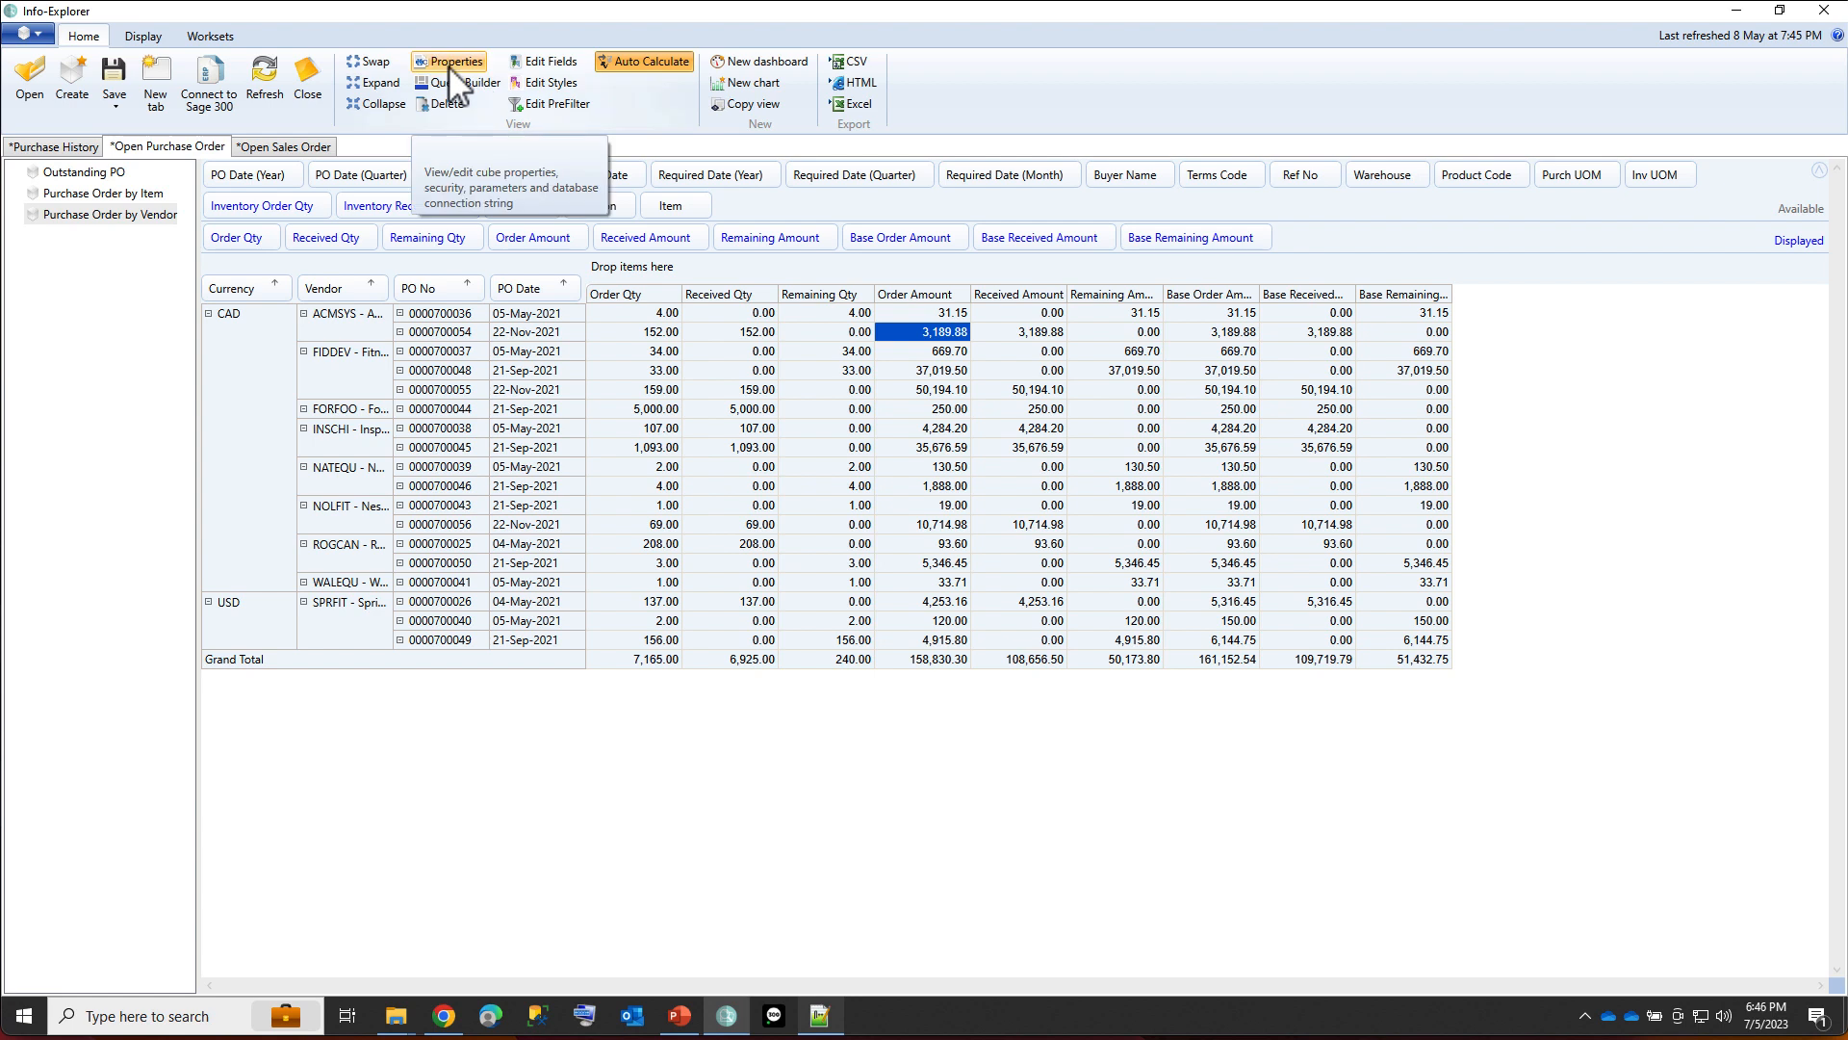
Review the Open Purchase Order cube's properties, including the first database connection and the cube's SQL query, without making changes.
left_click(453, 64)
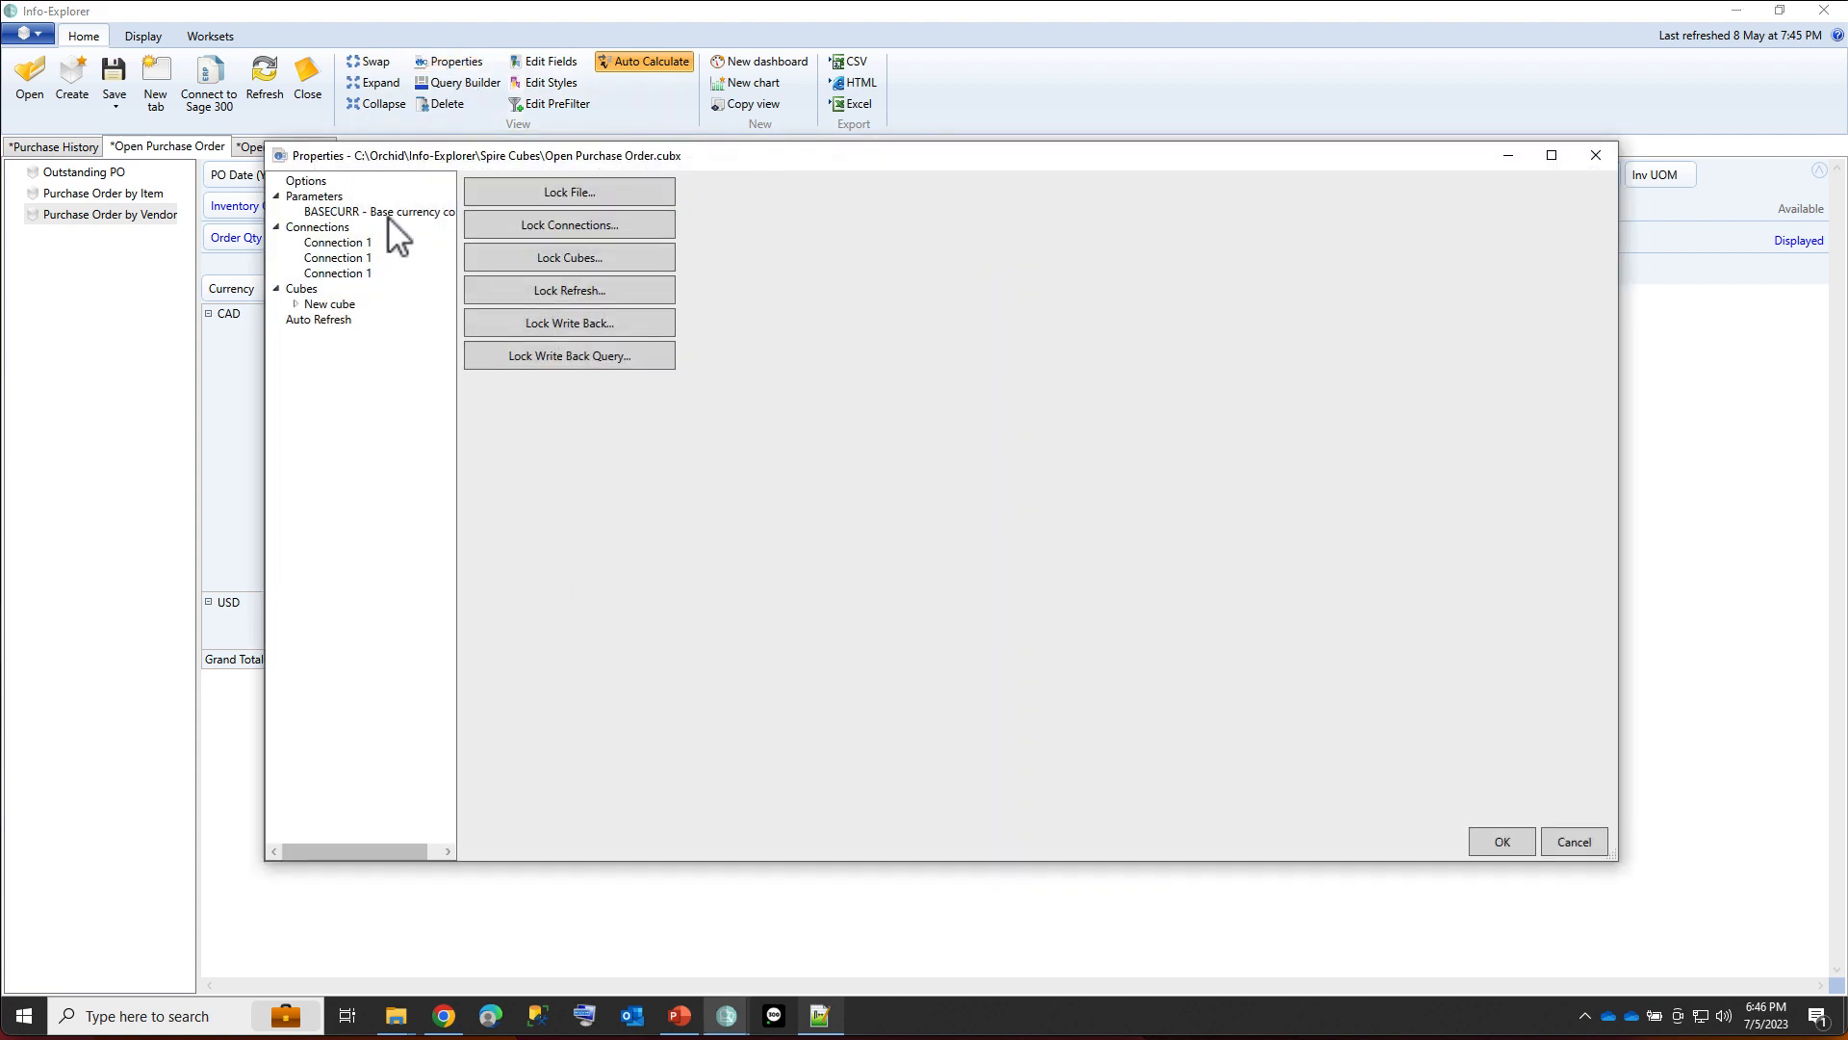
left_click(358, 244)
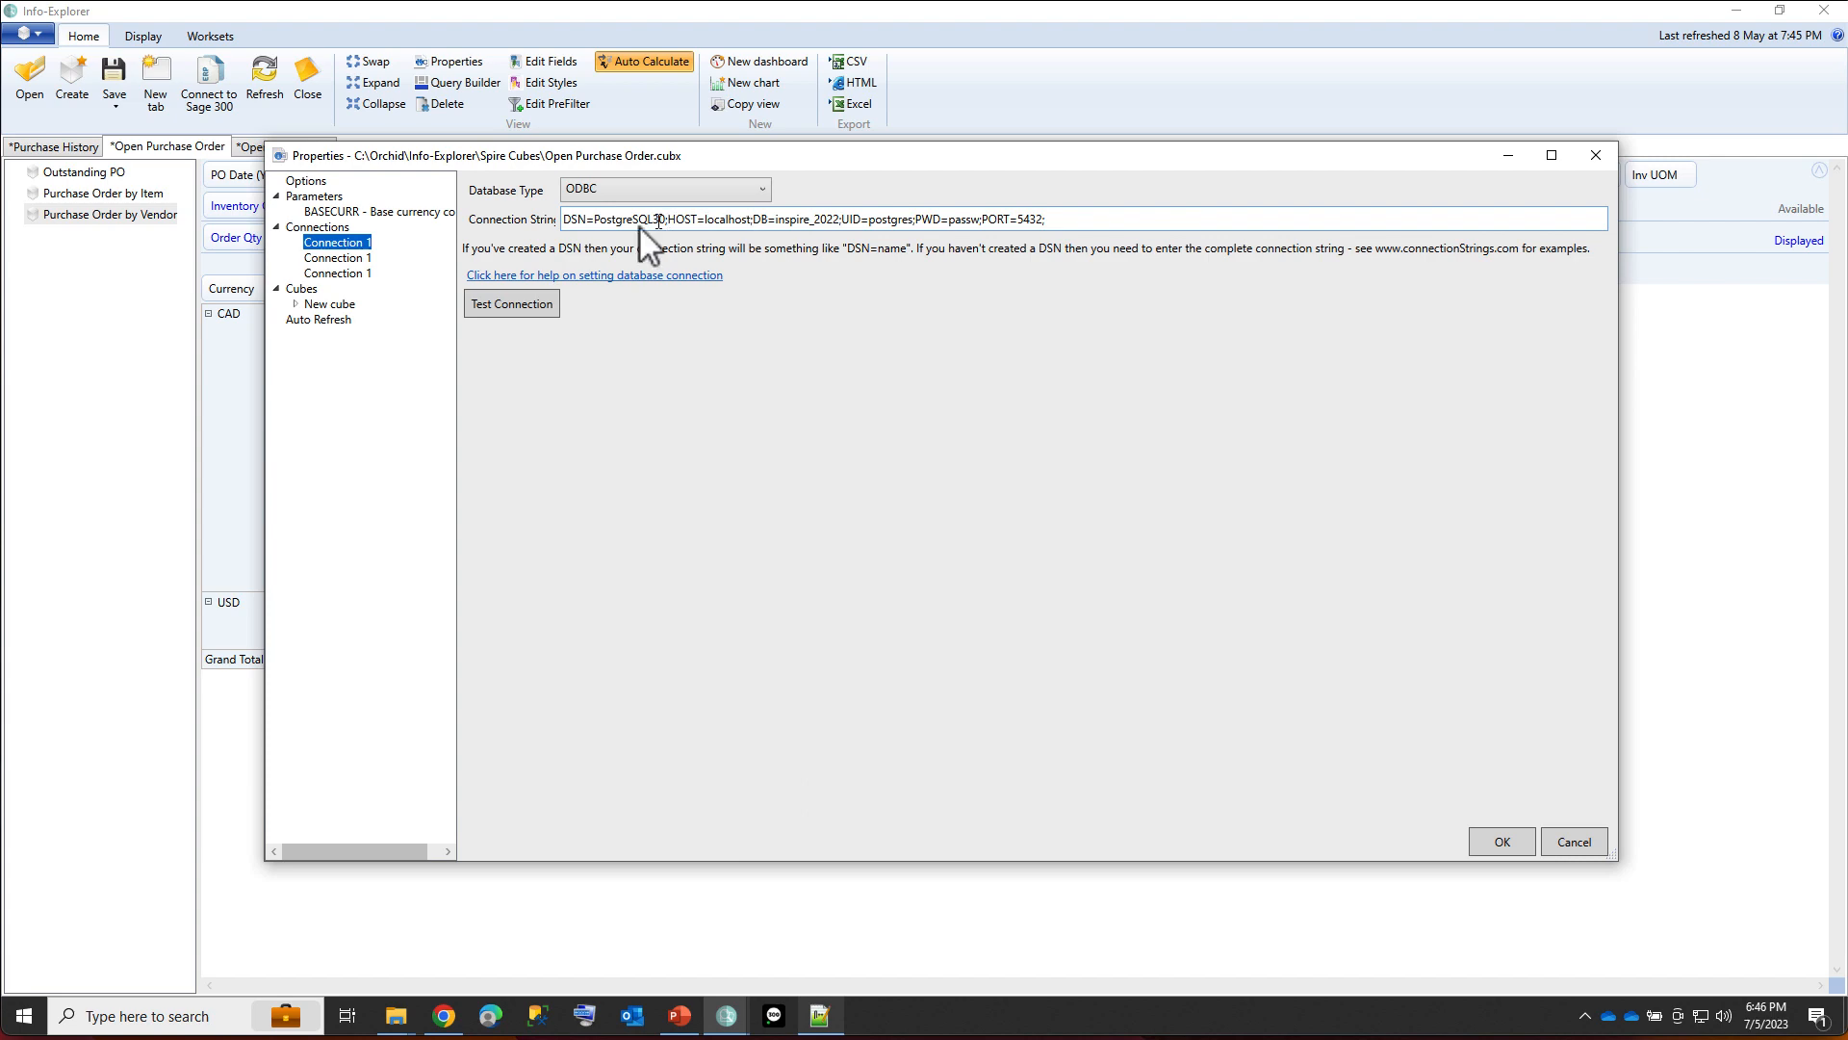
left_click(329, 305)
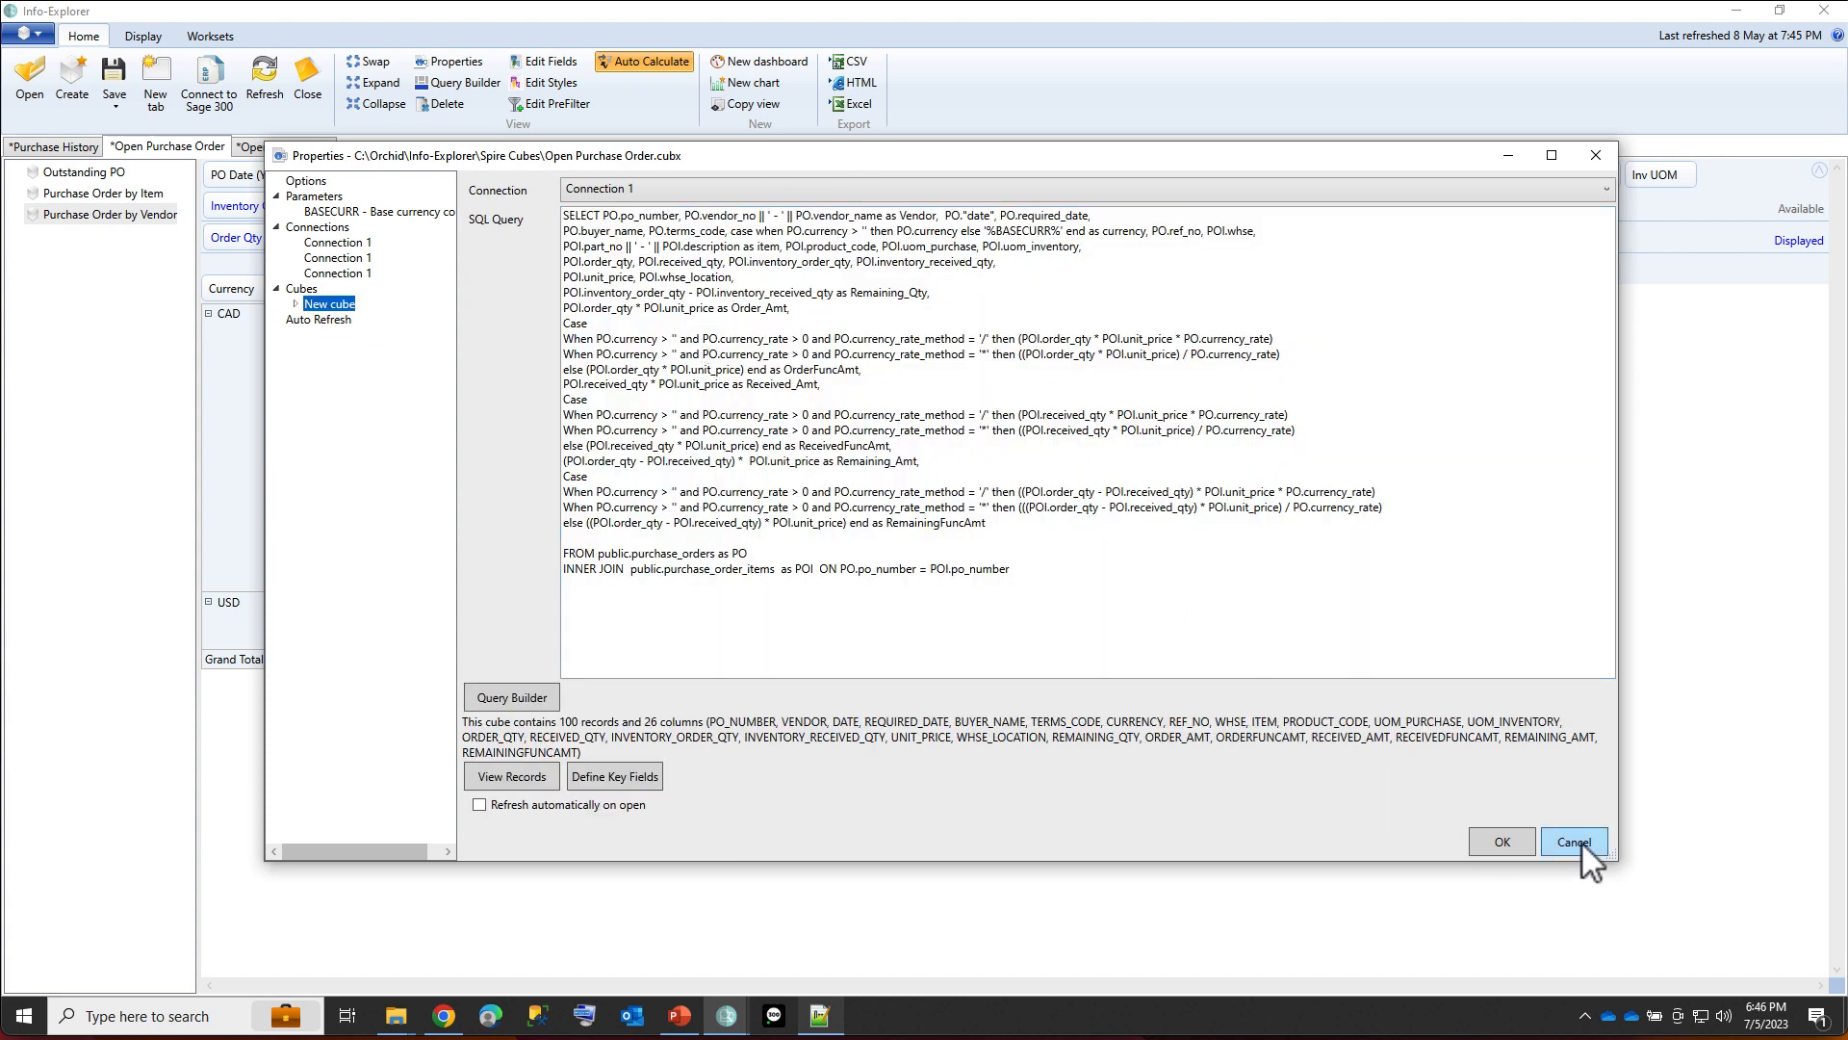
left_click(1574, 842)
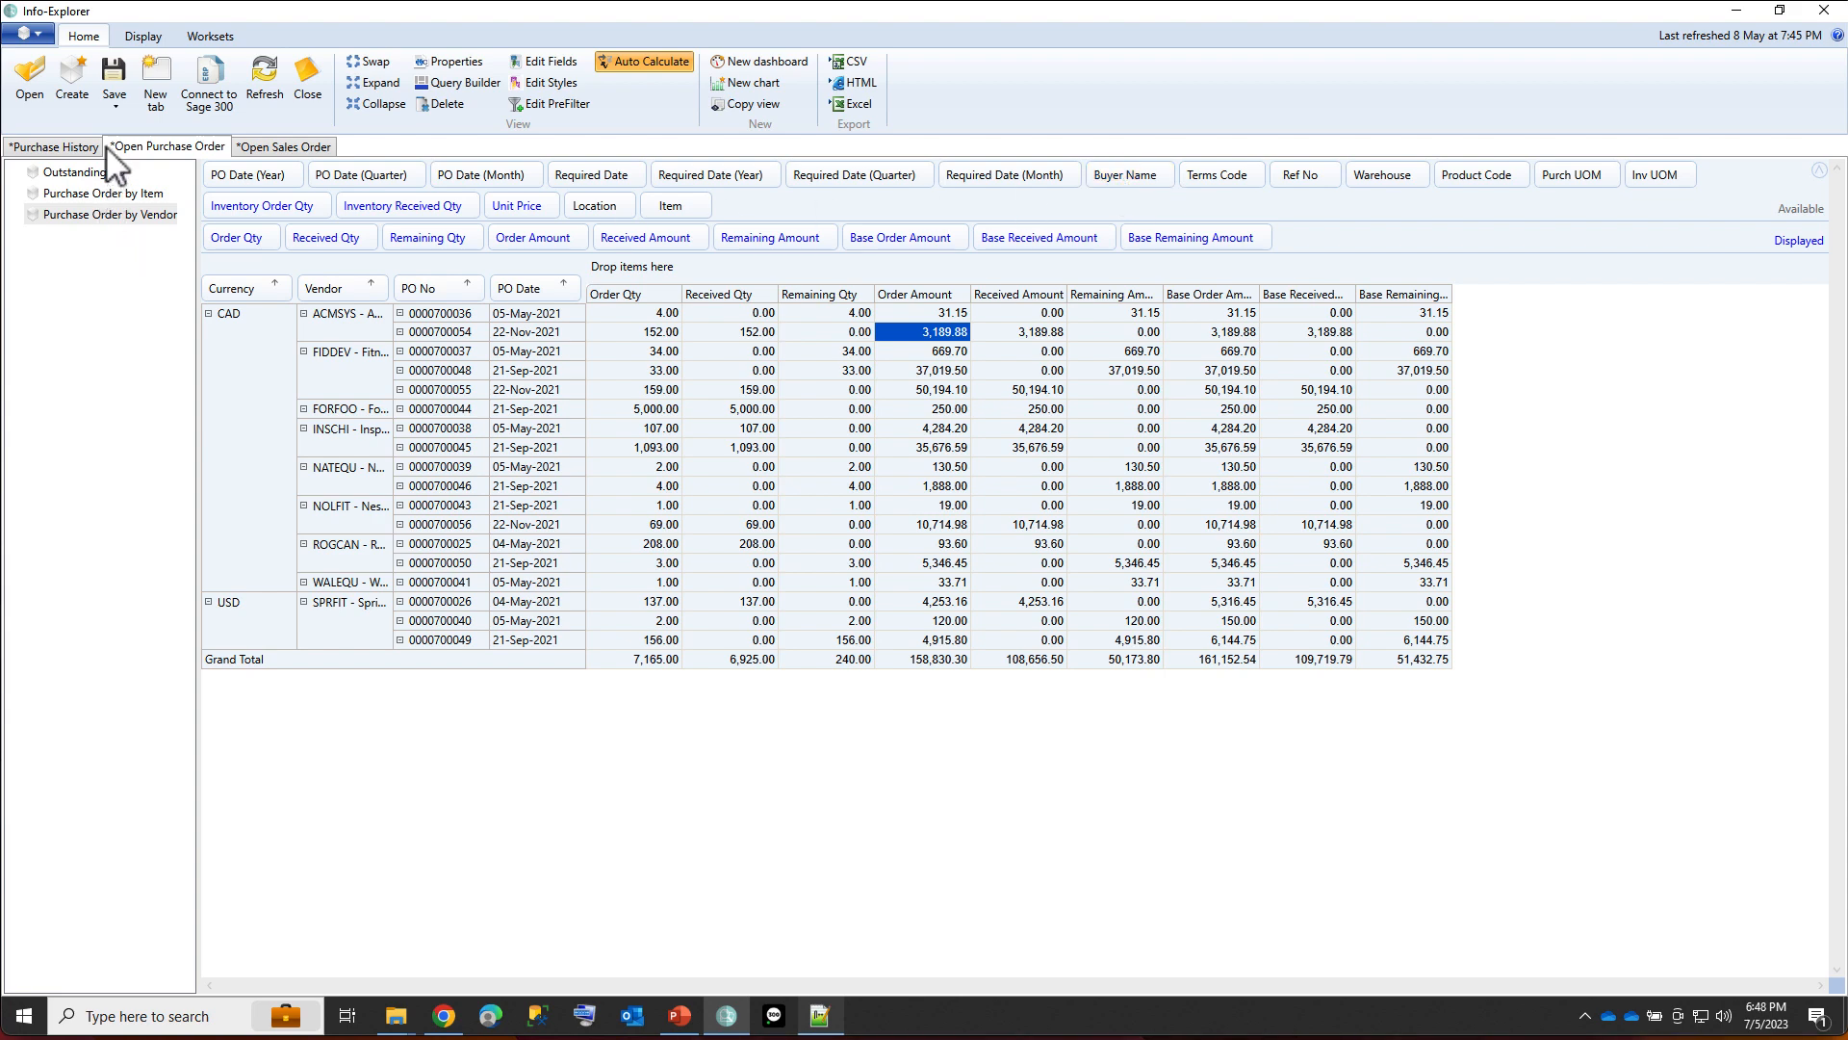
Open the page for downloading sample cubes and browse the Spire cube samples on offer.
left_click(42, 36)
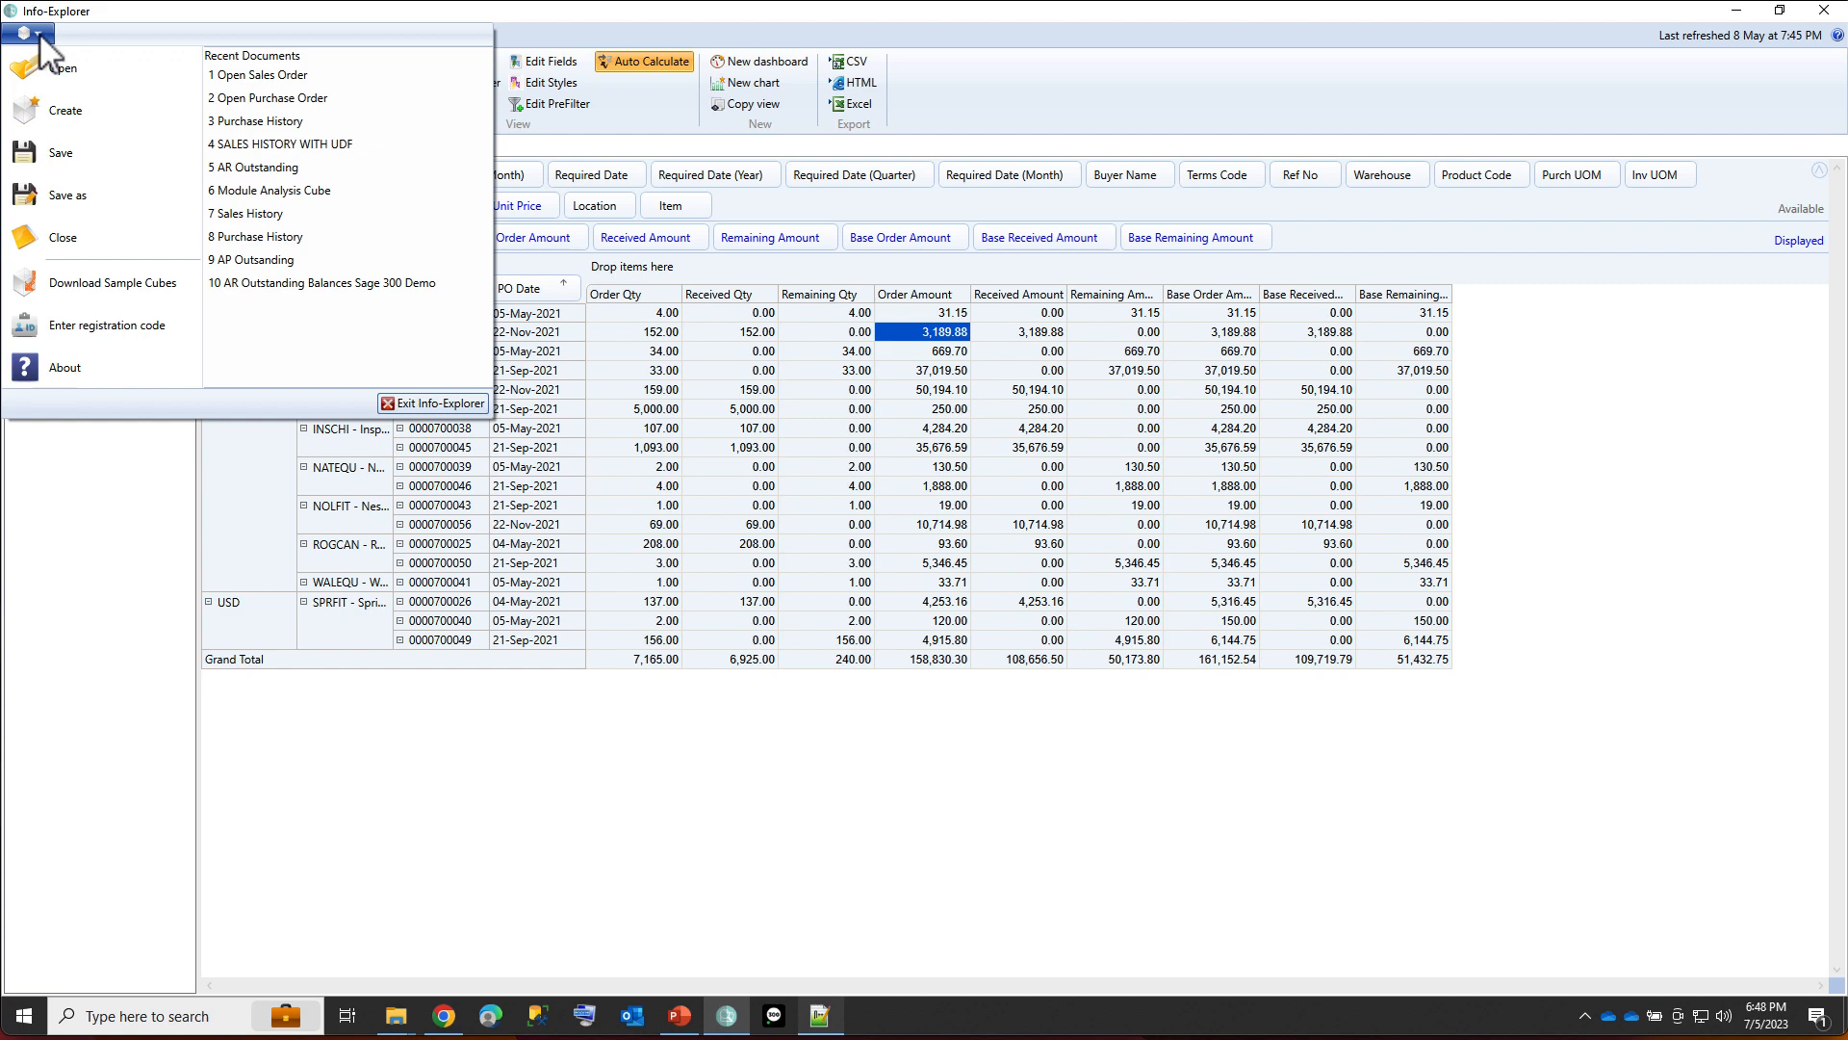
left_click(98, 284)
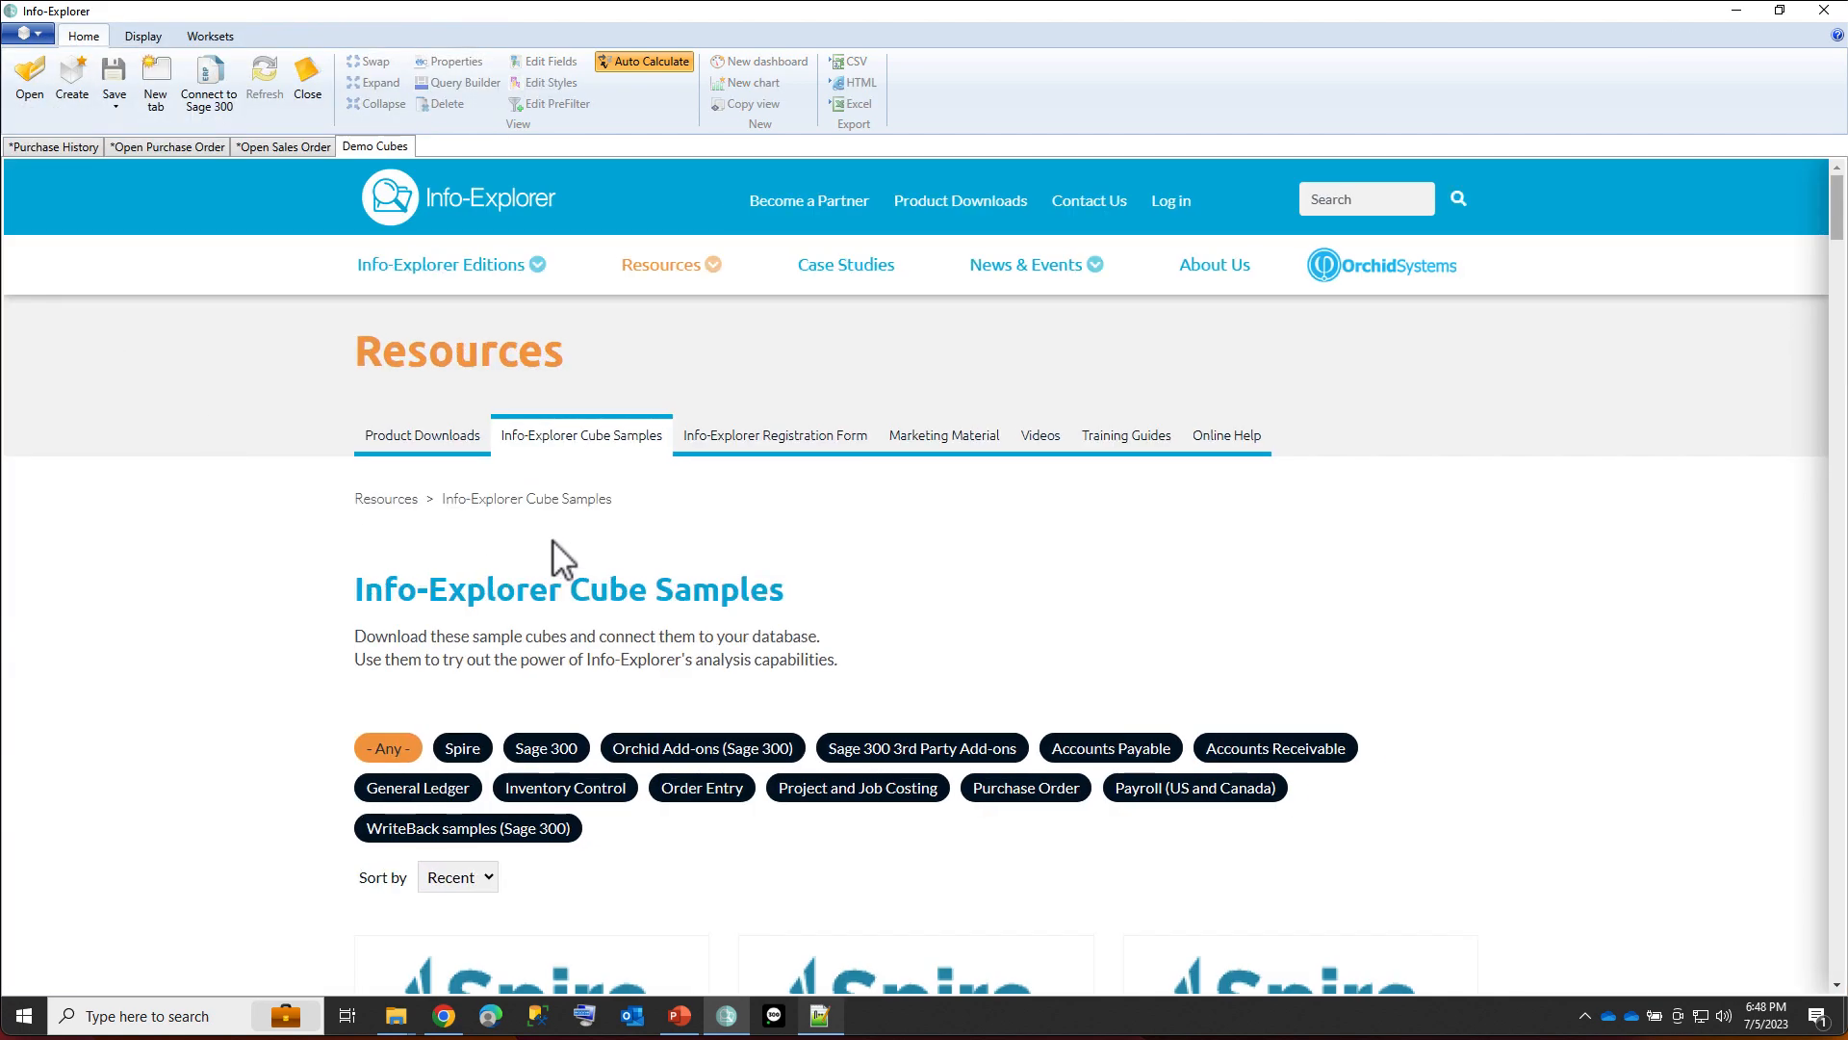
scroll(596, 804, "down", 2)
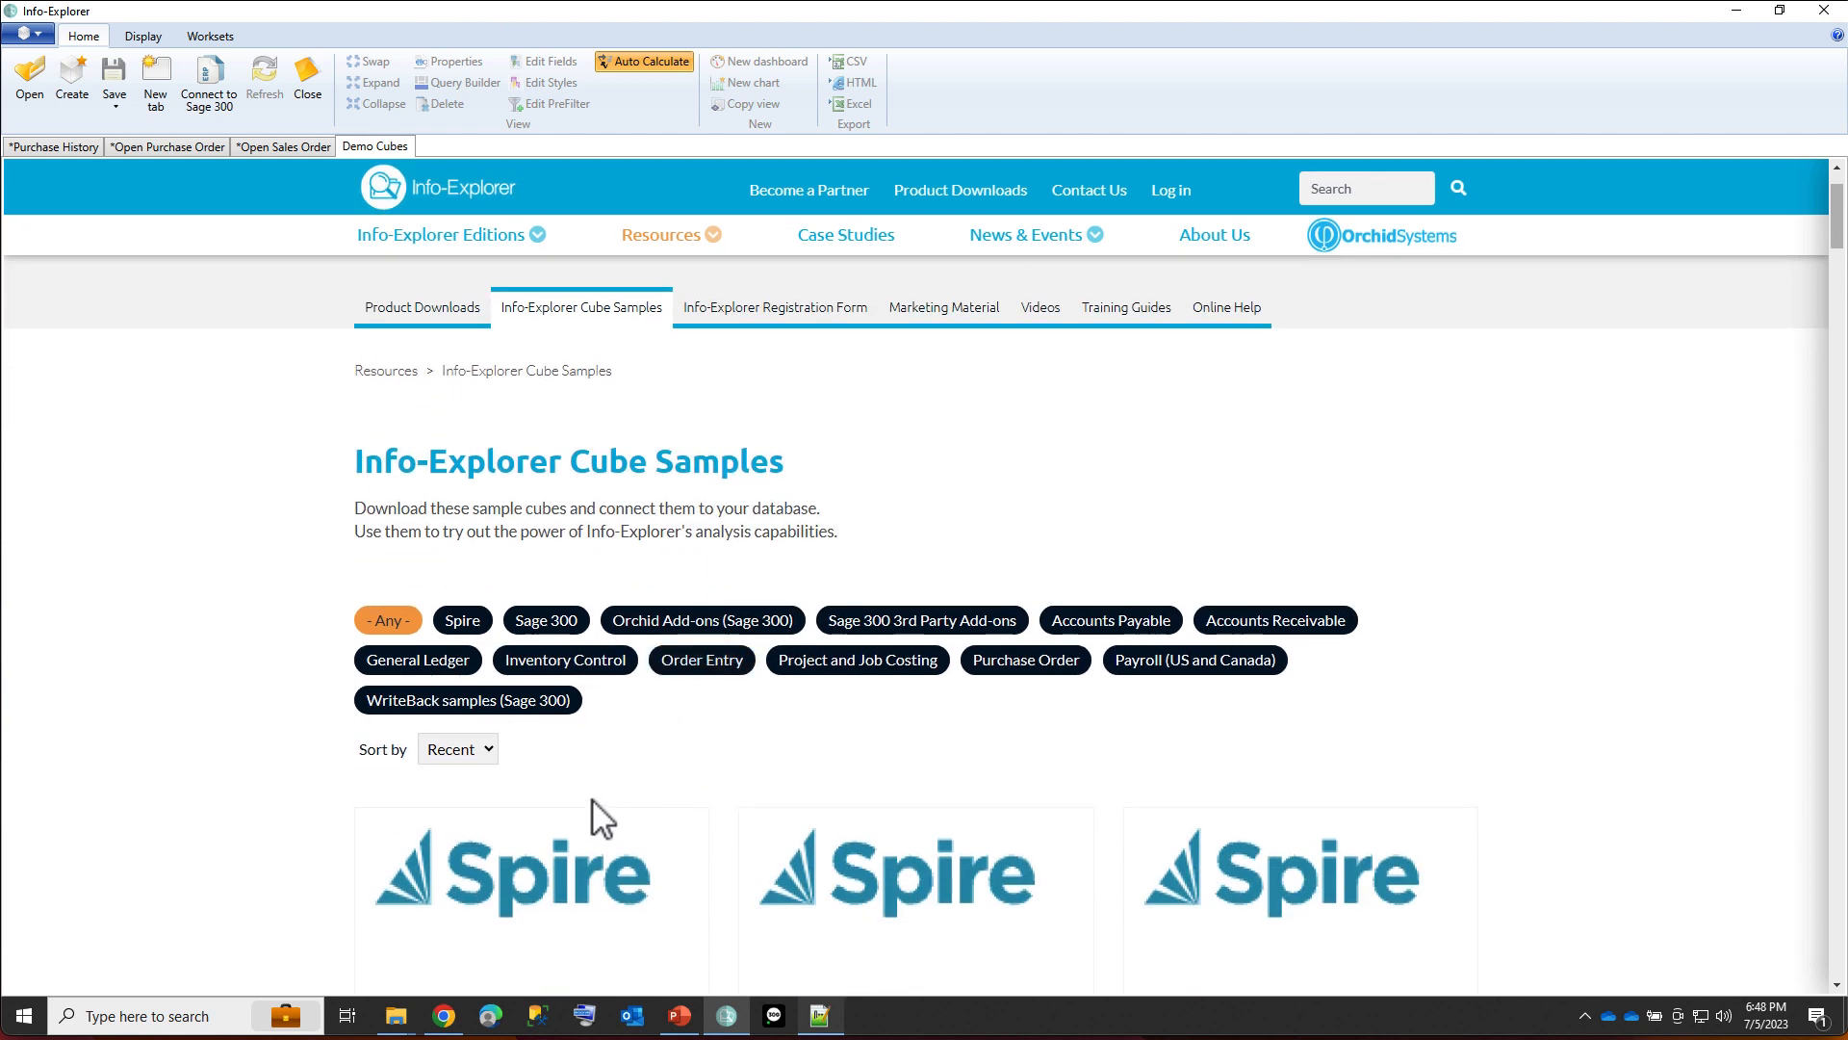
scroll(597, 770, "down", 1)
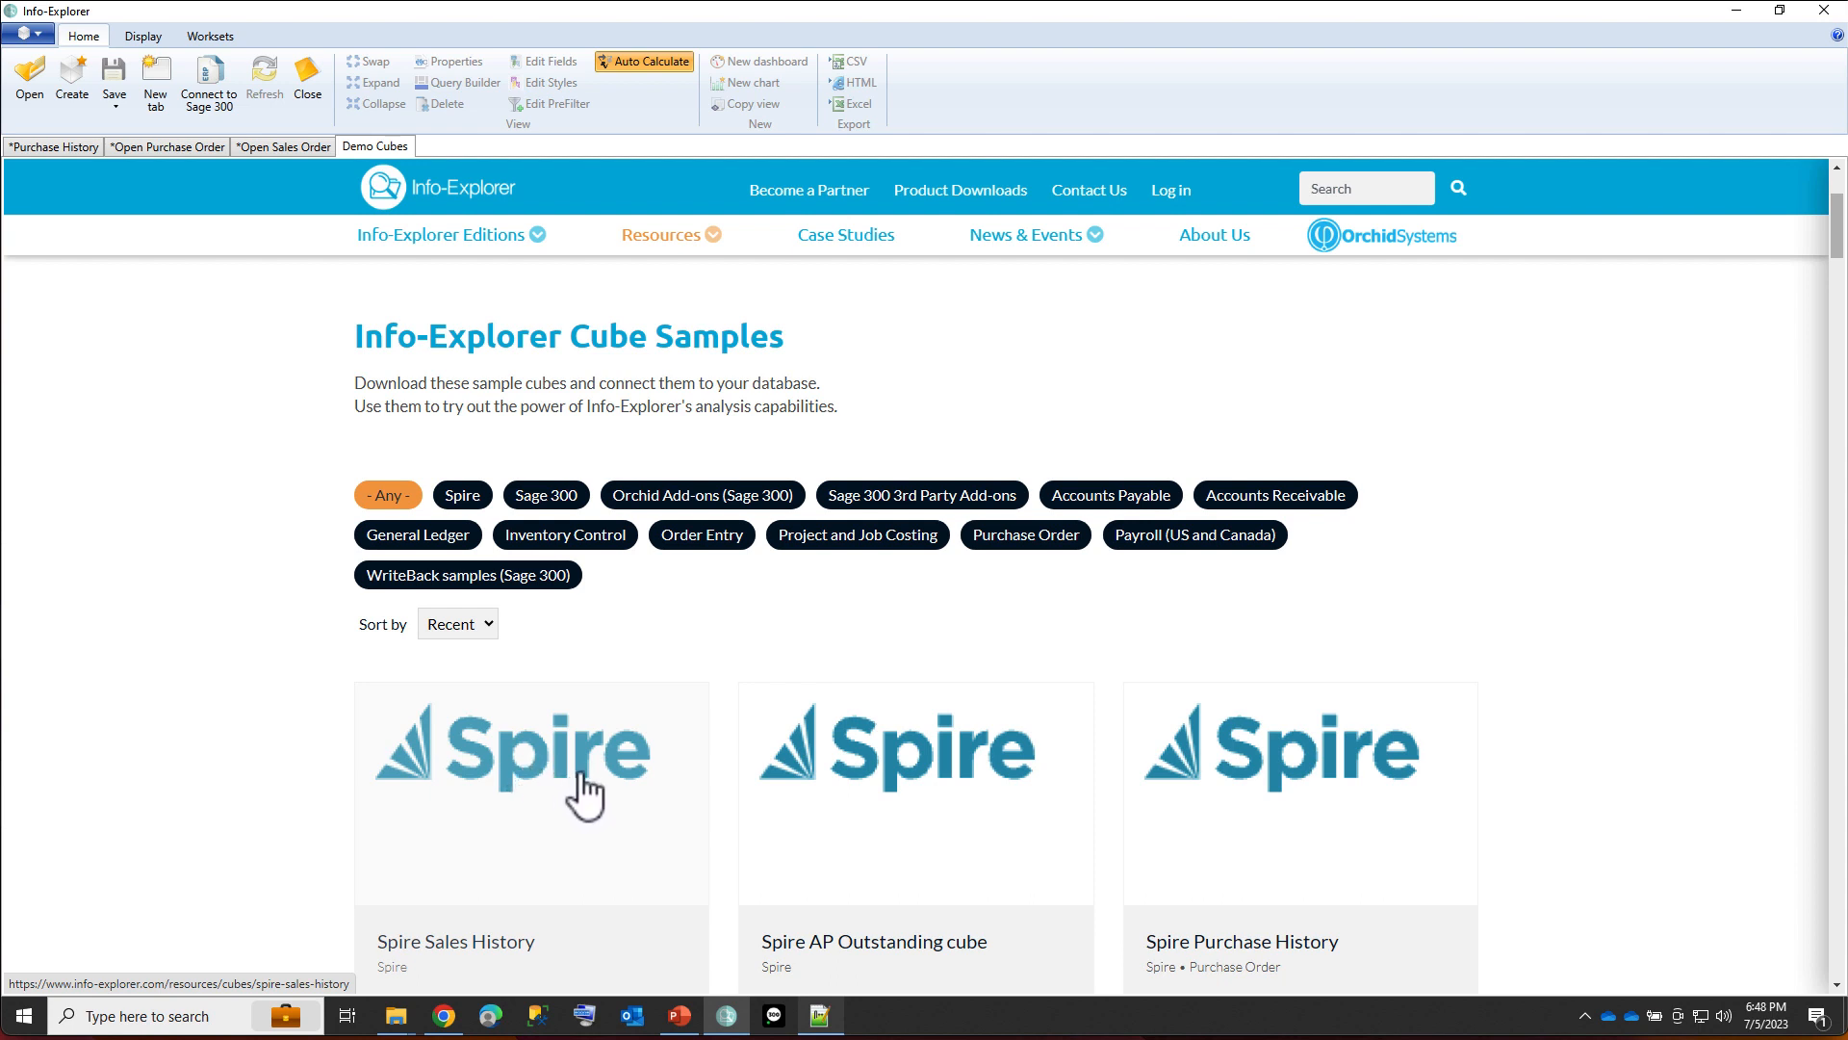
scroll(604, 796, "down", 1)
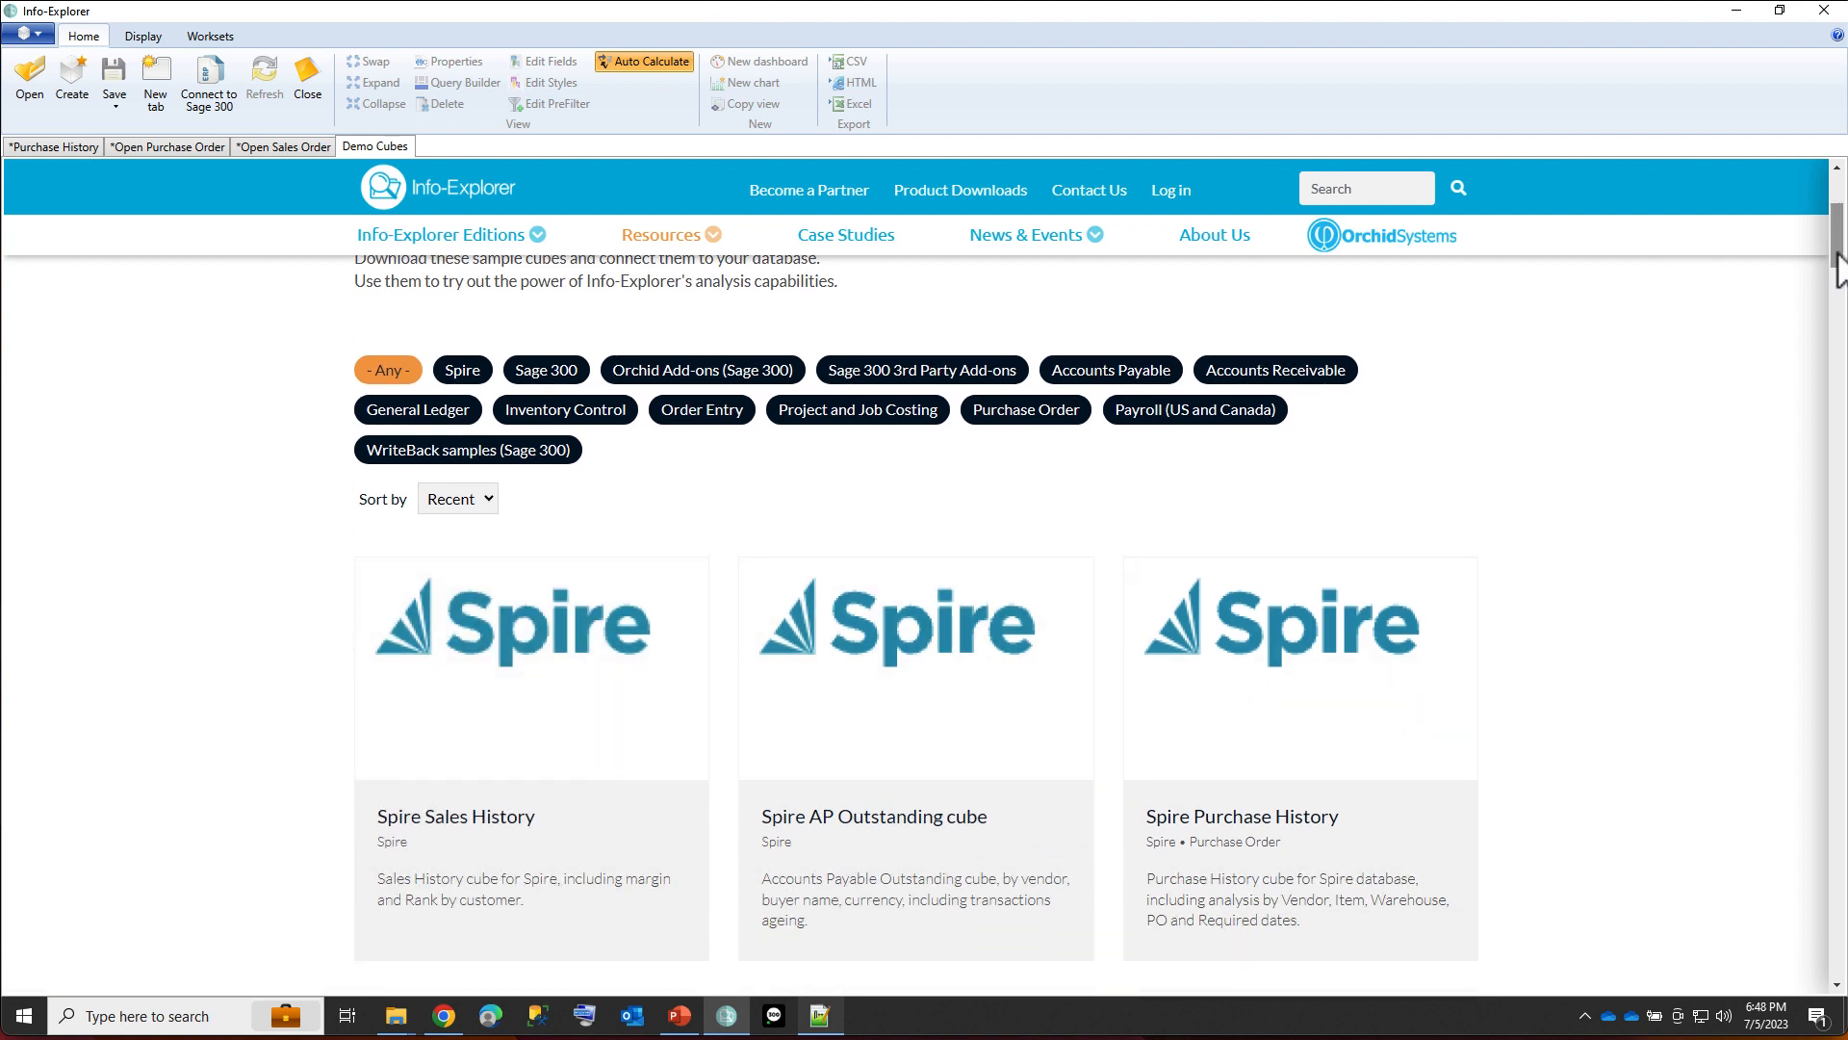
mouse_move(1838, 270)
left_mouse_down()
mouse_move(1838, 293)
mouse_move(1839, 258)
left_mouse_up()
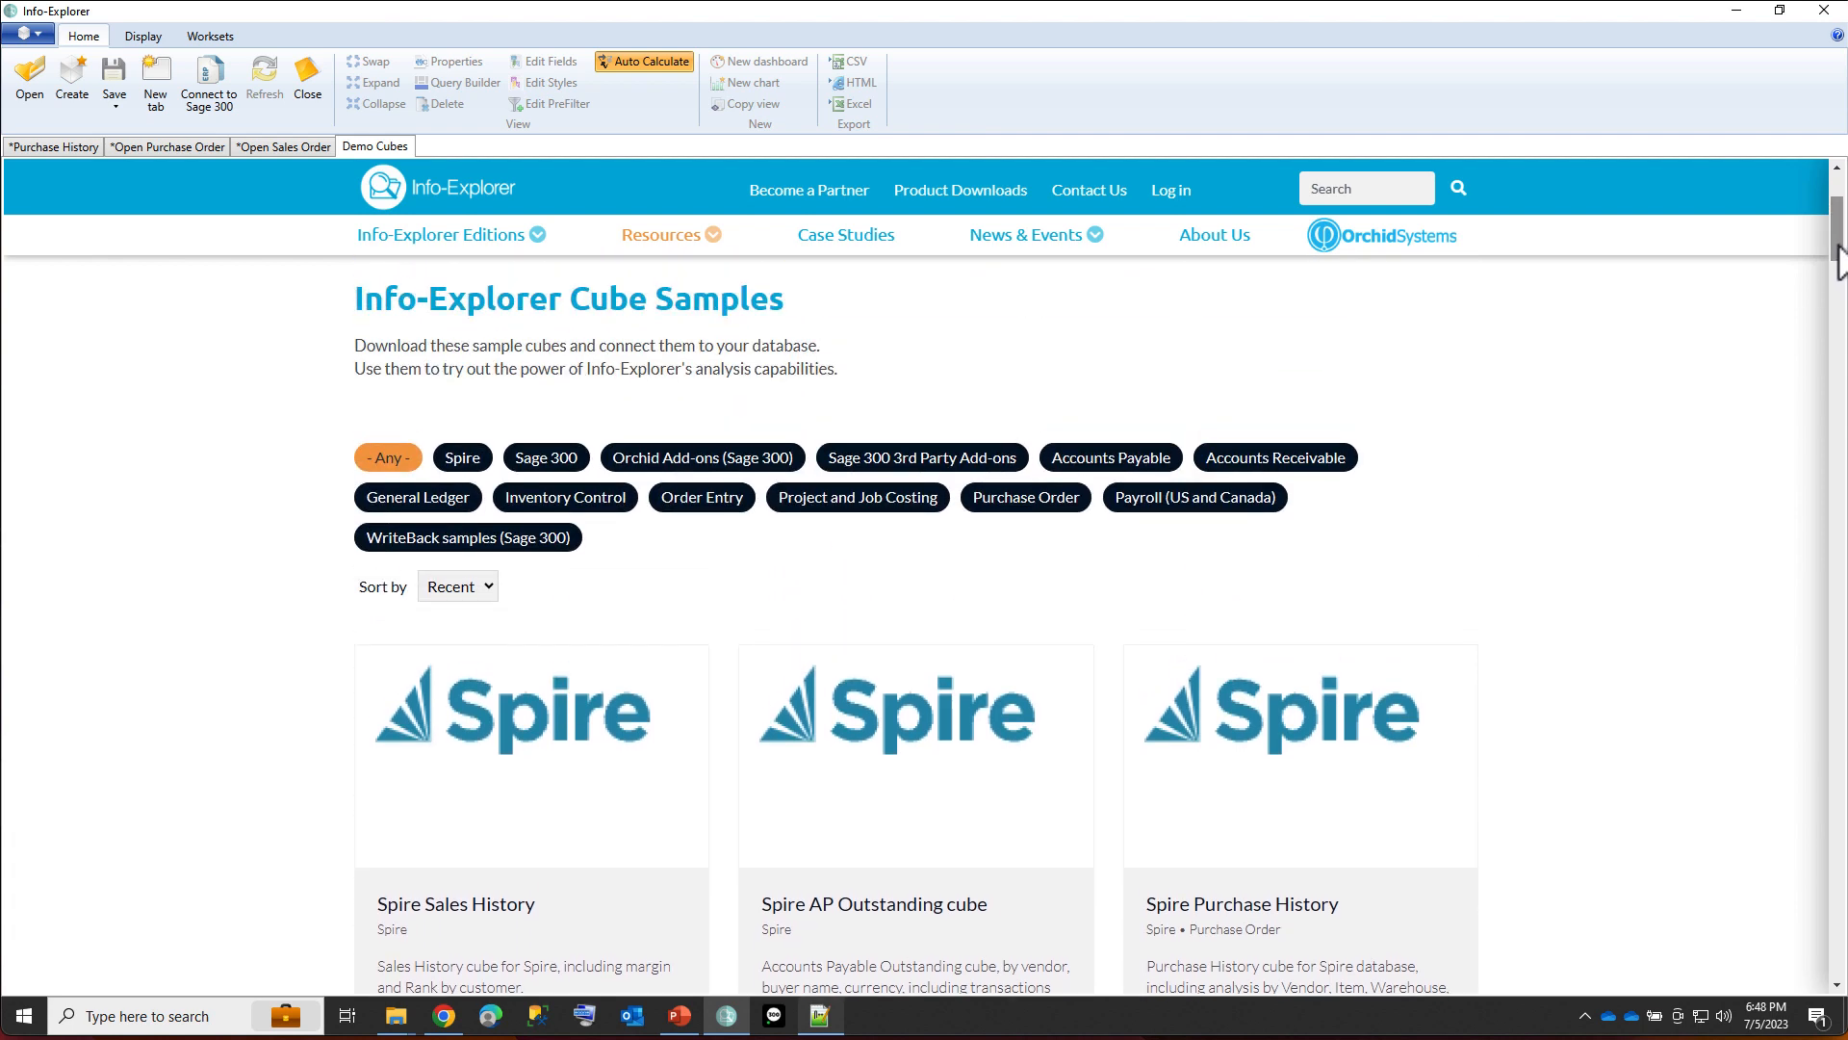